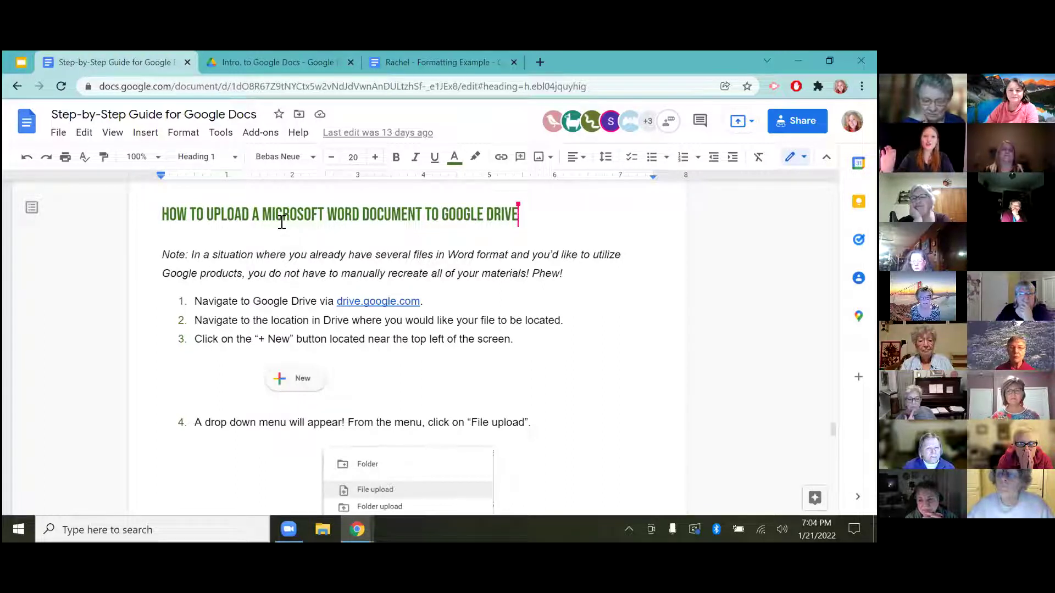
# Step: Upload the Word to Google Doc Example .docx file from Downloads into the Intro. to Google Docs folder in Drive
pyautogui.click(253, 61)
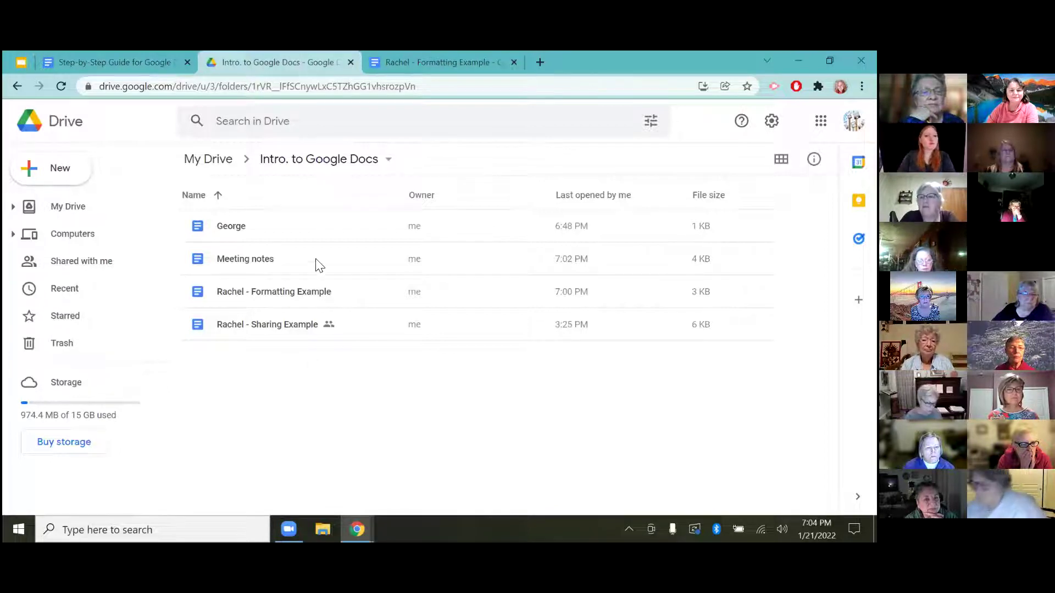
pyautogui.click(65, 172)
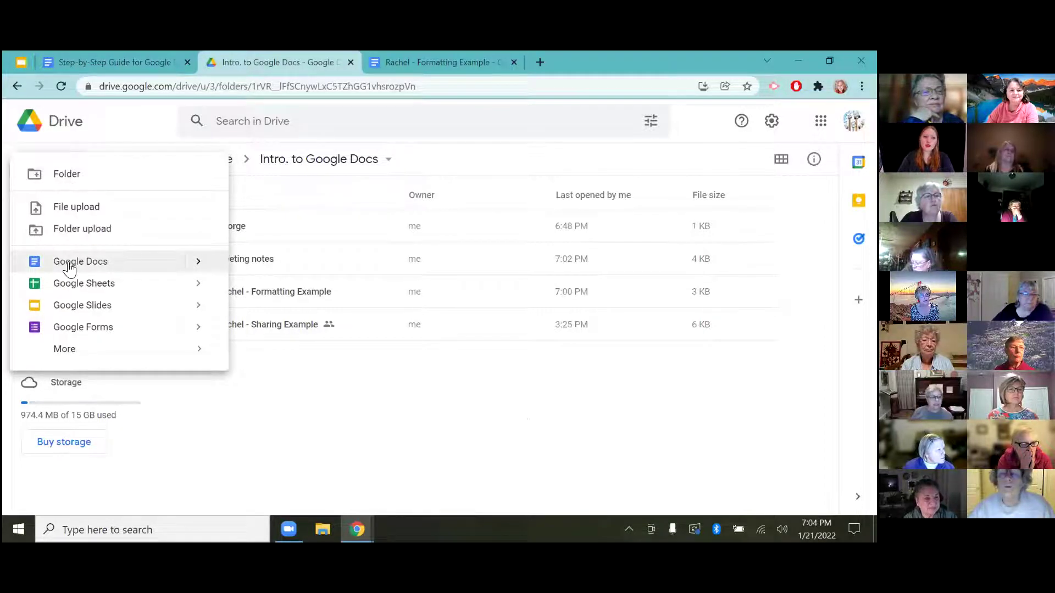
pyautogui.click(70, 208)
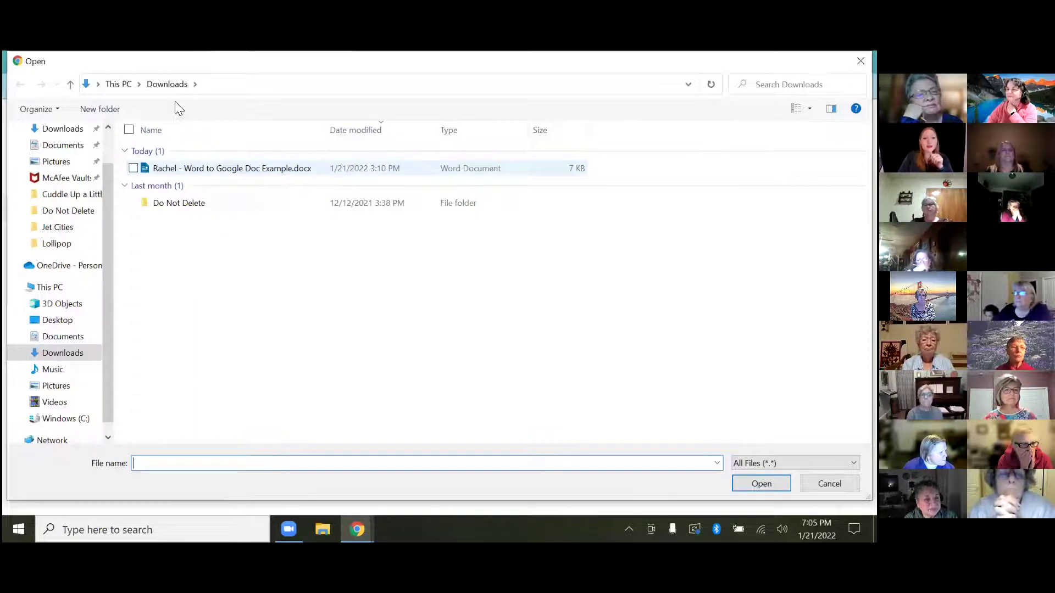
pyautogui.click(311, 175)
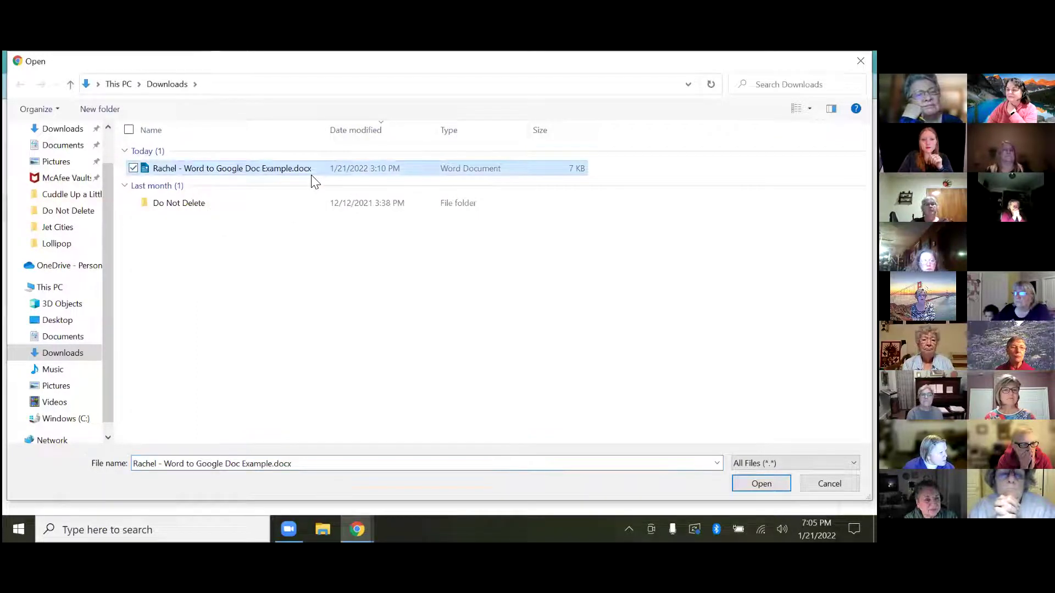
pyautogui.press('Return')
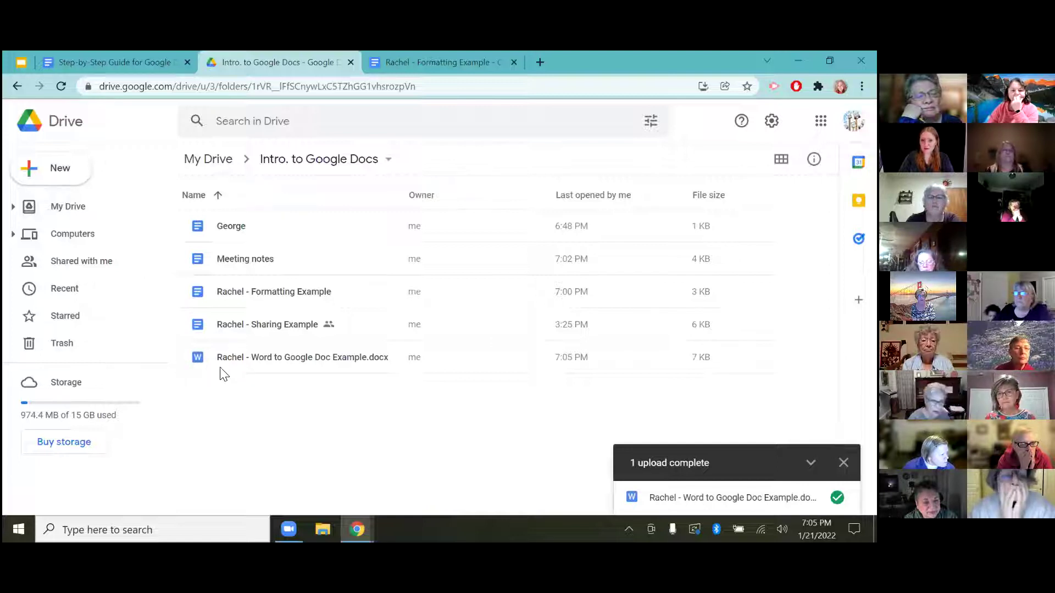
# Step: Open the uploaded .docx file, save it as Google Docs, and return to the Intro. to Google Docs folder
pyautogui.doubleClick(273, 357)
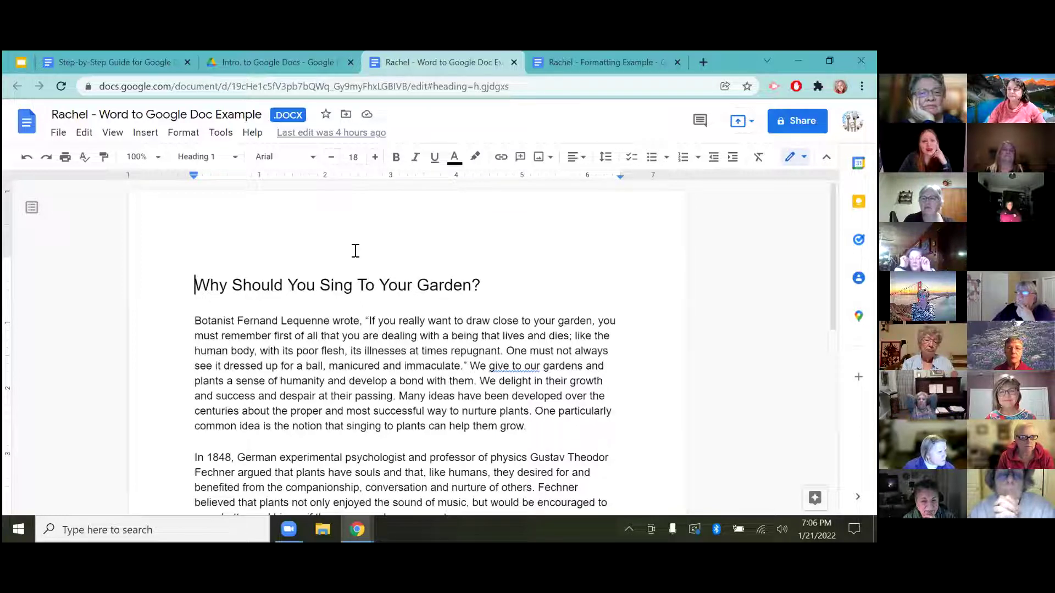
pyautogui.click(59, 134)
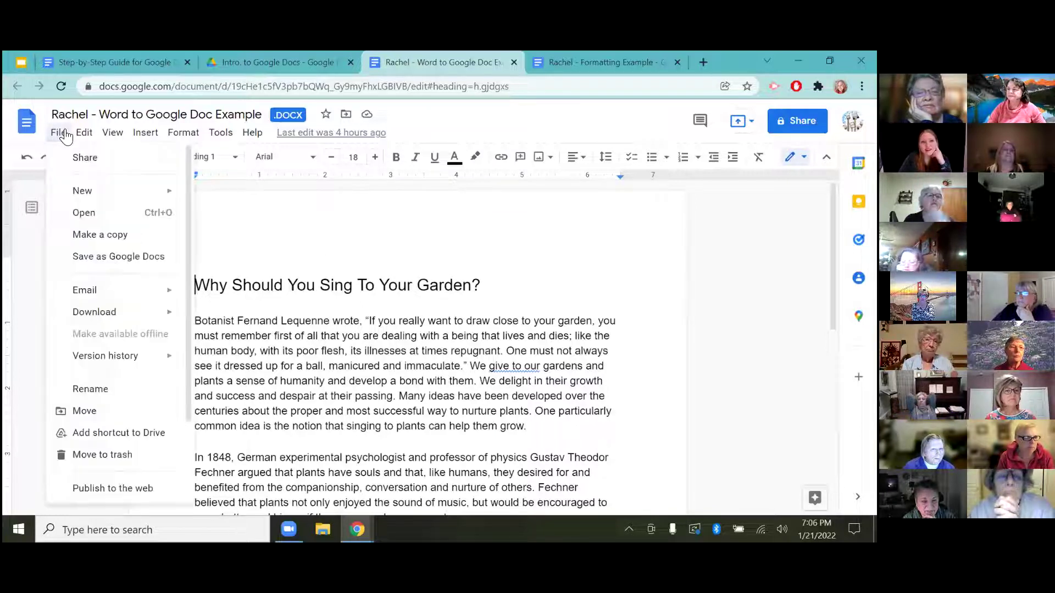
pyautogui.click(125, 260)
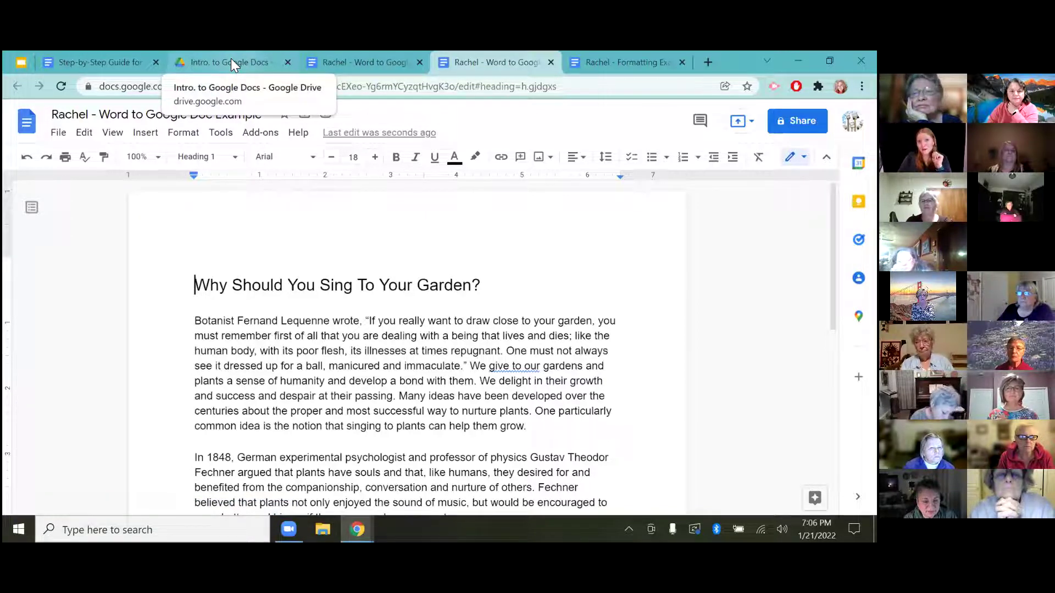
pyautogui.click(231, 60)
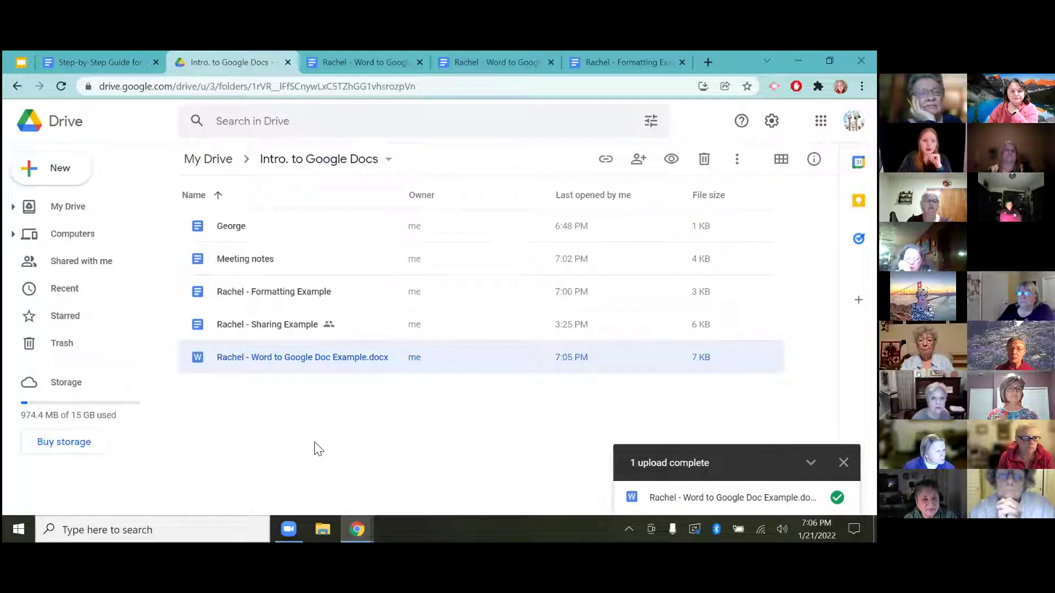
pyautogui.click(79, 122)
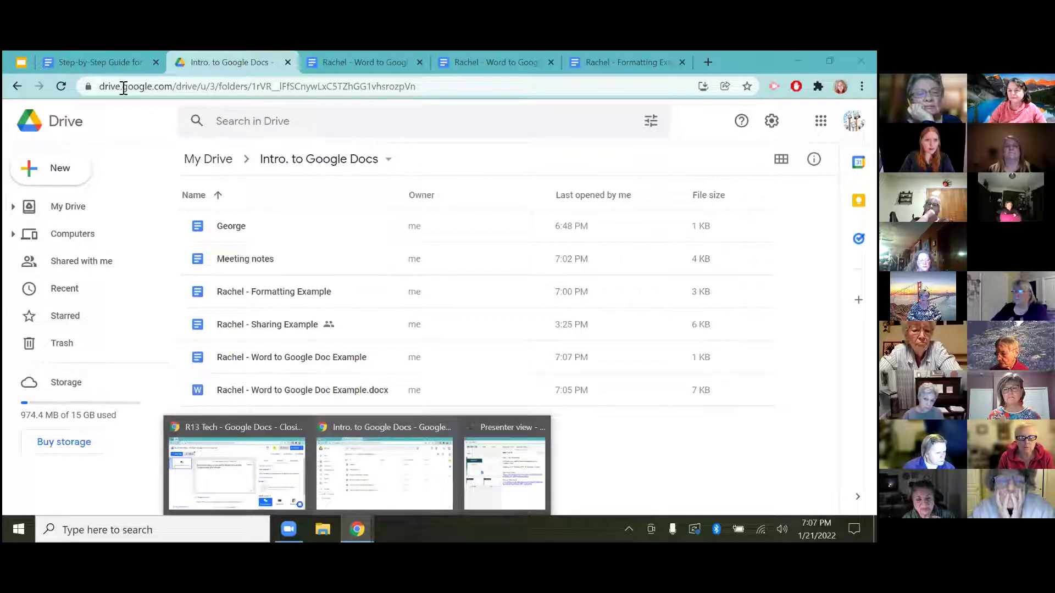
# Step: Review the step-by-step guide's instructions on uploading Word documents, saving them as Google Docs, and the advanced tip on automatic conversion
pyautogui.click(98, 64)
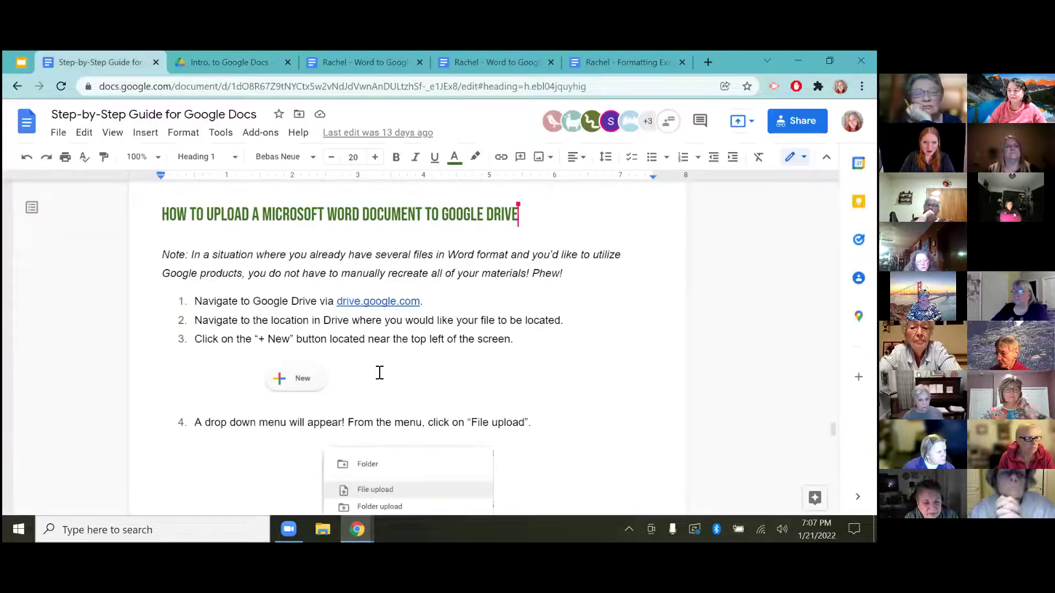
pyautogui.scroll(-10, 375, 361)
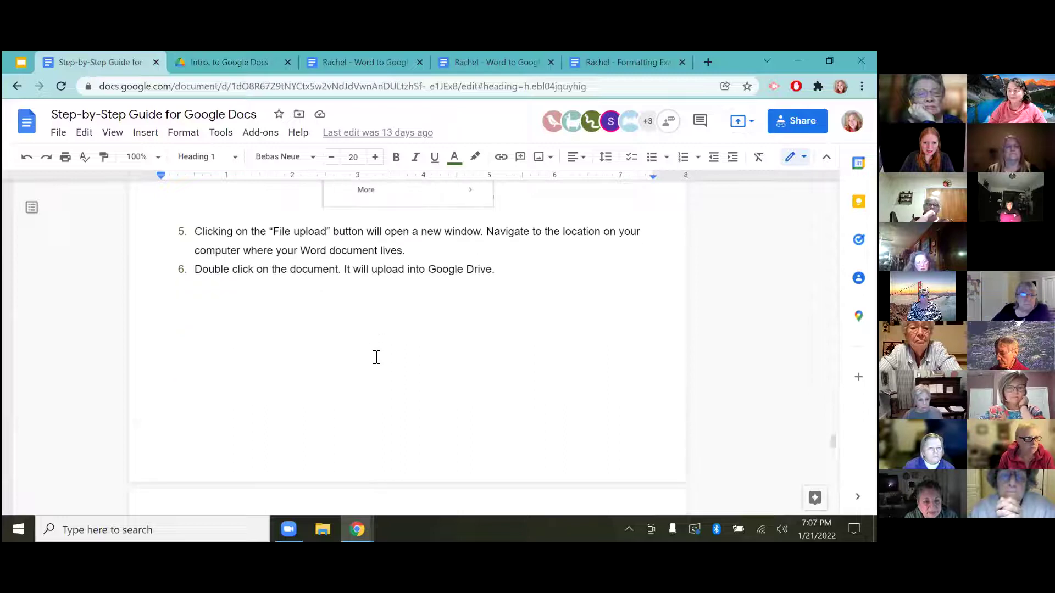
pyautogui.scroll(-6, 377, 358)
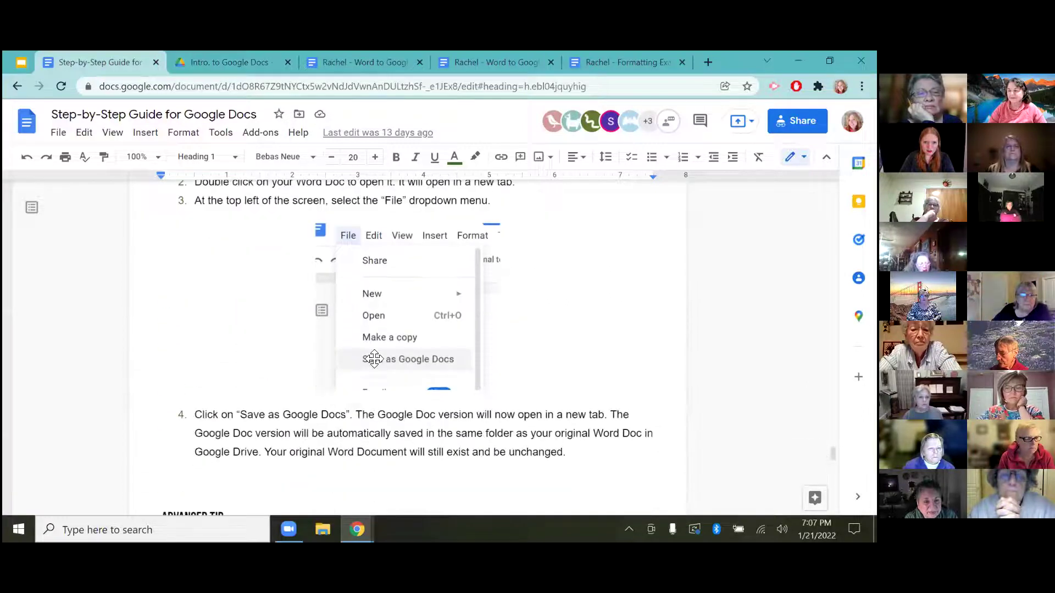
pyautogui.scroll(-3, 376, 360)
pyautogui.scroll(-1, 235, 341)
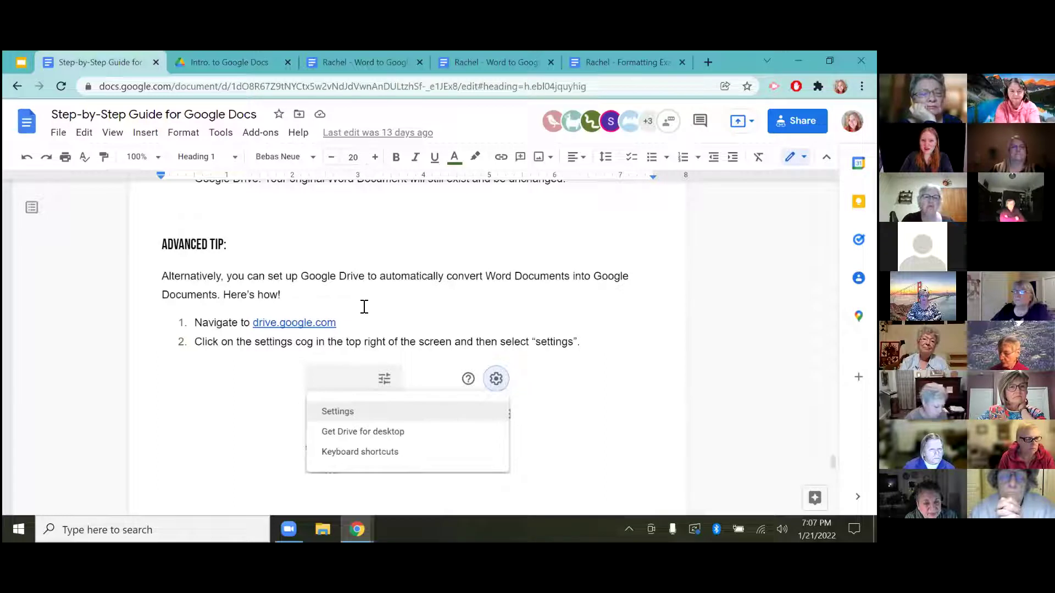
pyautogui.scroll(-1, 364, 310)
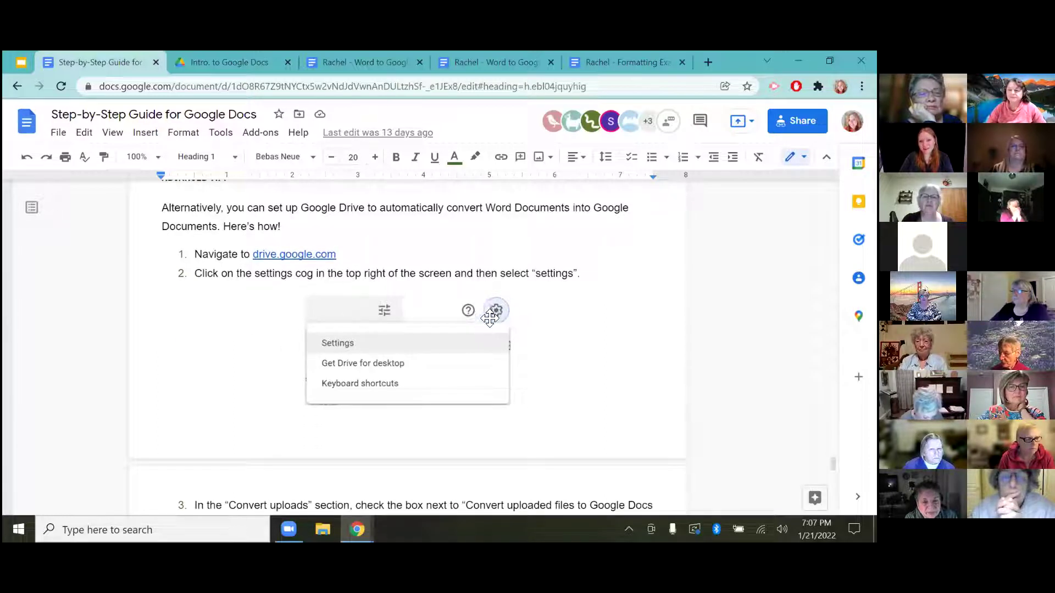
pyautogui.scroll(-2, 522, 318)
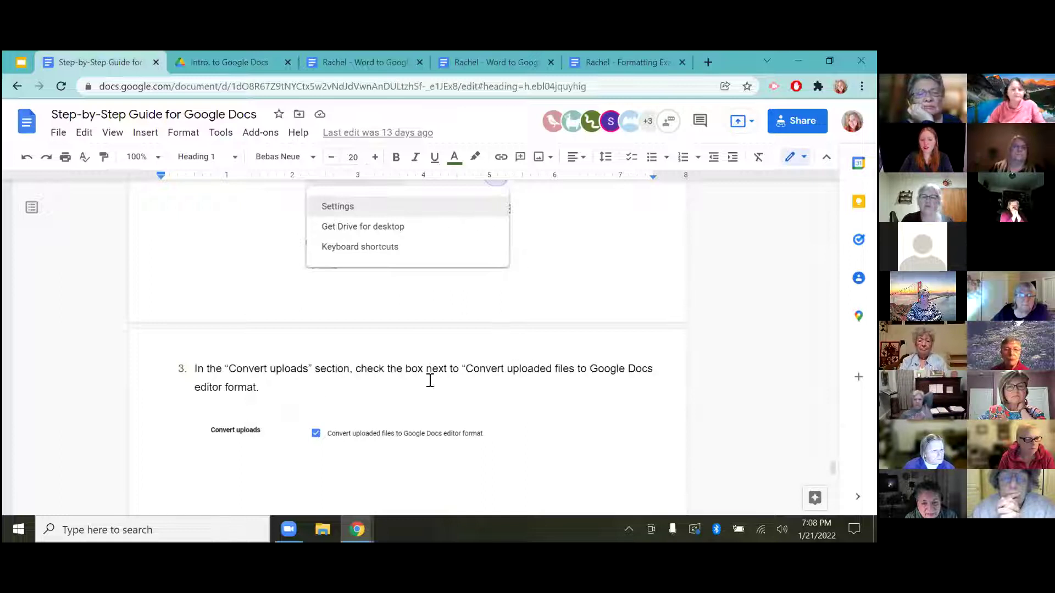
# Step: Enable "Convert uploaded files to Google Docs editor format" in the Drive settings and close the settings
pyautogui.click(206, 52)
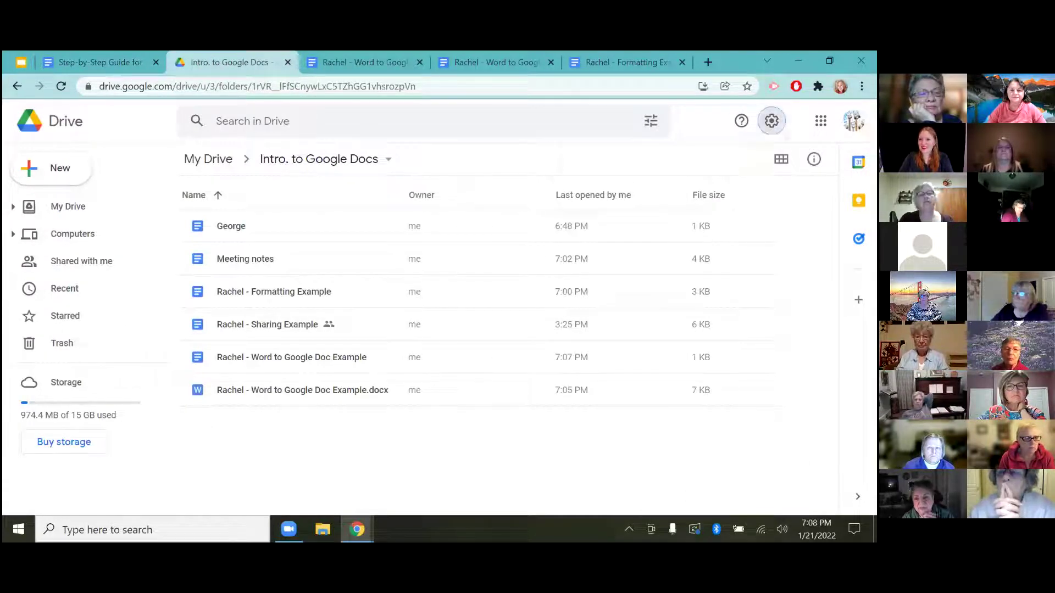
pyautogui.click(771, 120)
pyautogui.click(600, 156)
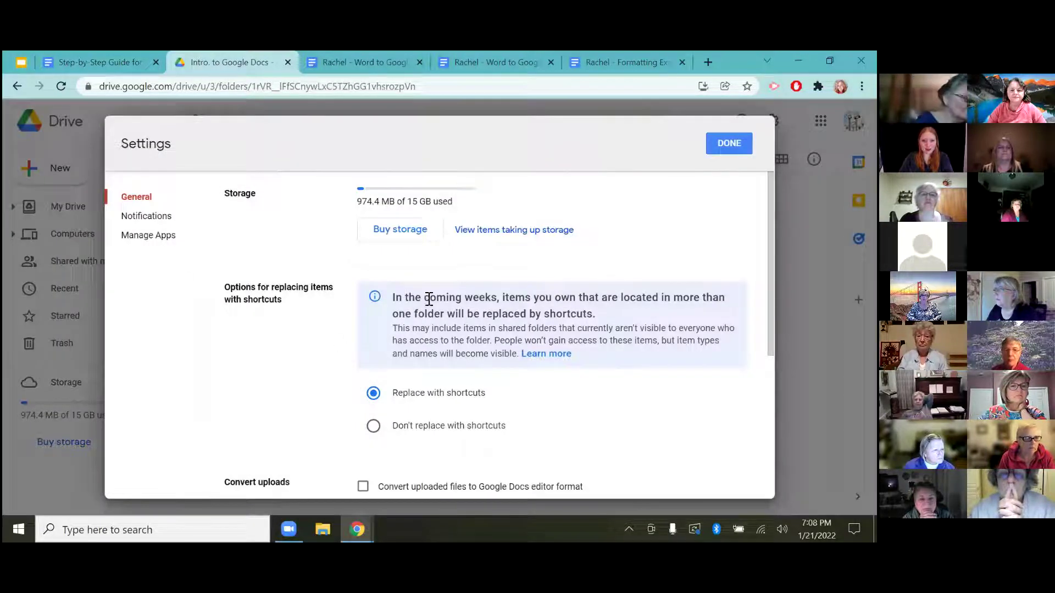
pyautogui.scroll(-3, 430, 293)
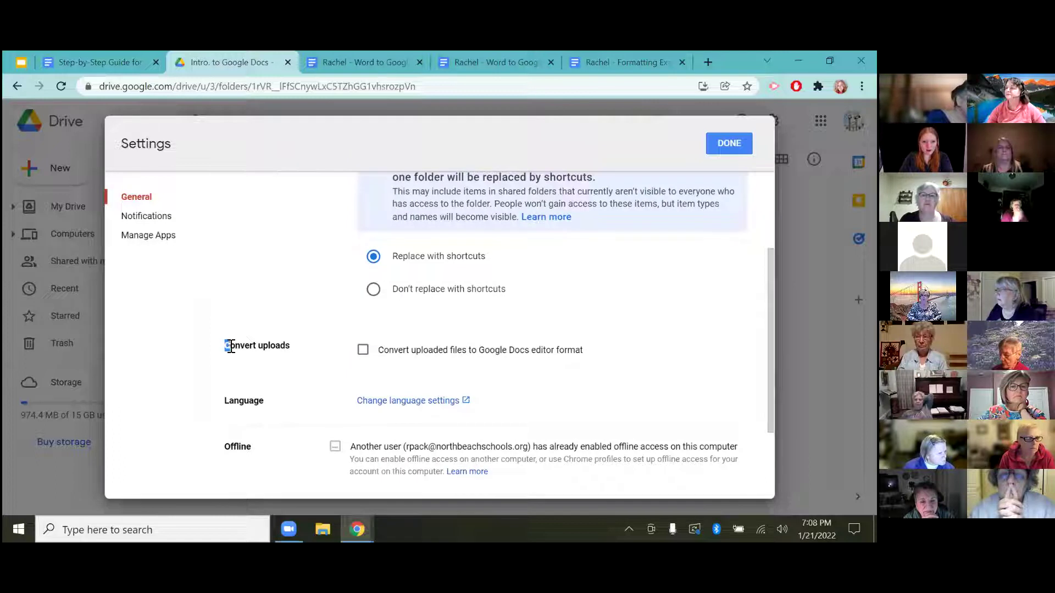
pyautogui.moveTo(230, 346); pyautogui.dragTo(297, 350)
pyautogui.click(363, 352)
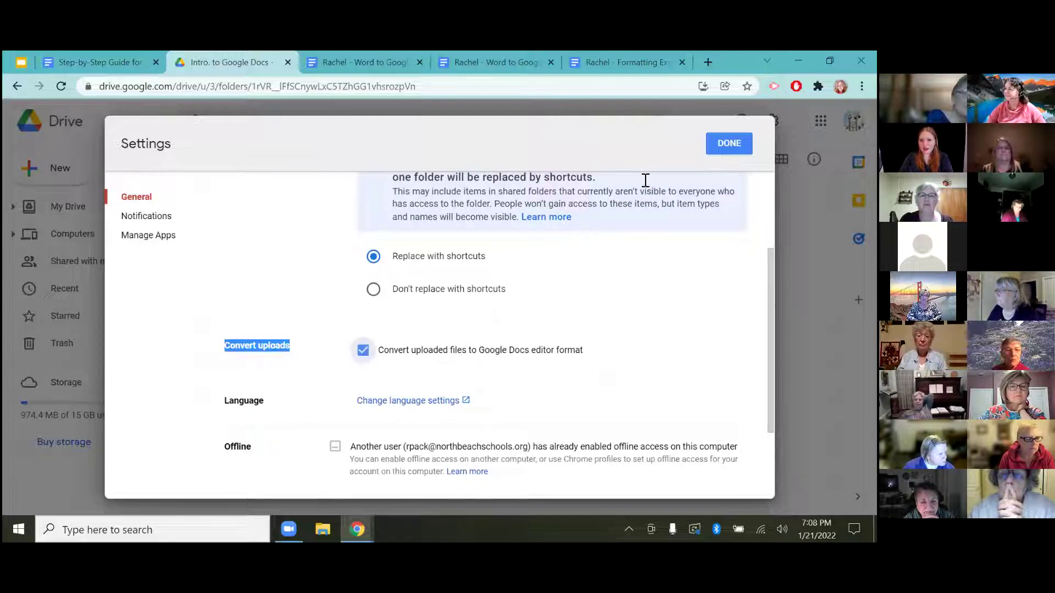
pyautogui.press('Escape')
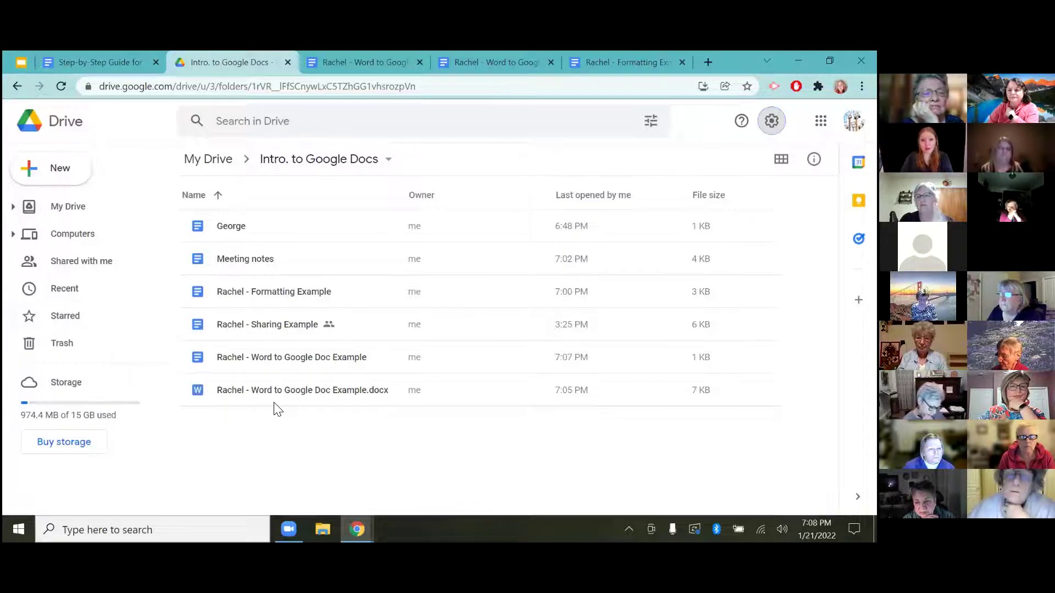
# Step: Check the guide's "Convert uploads" instruction against the same option in the Drive settings
pyautogui.click(60, 63)
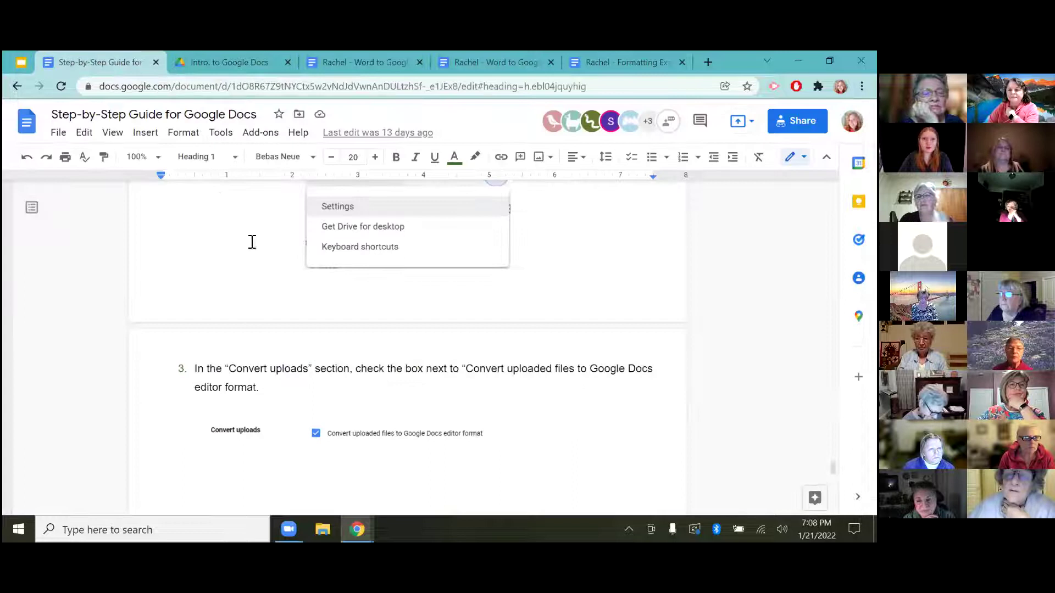
pyautogui.click(206, 53)
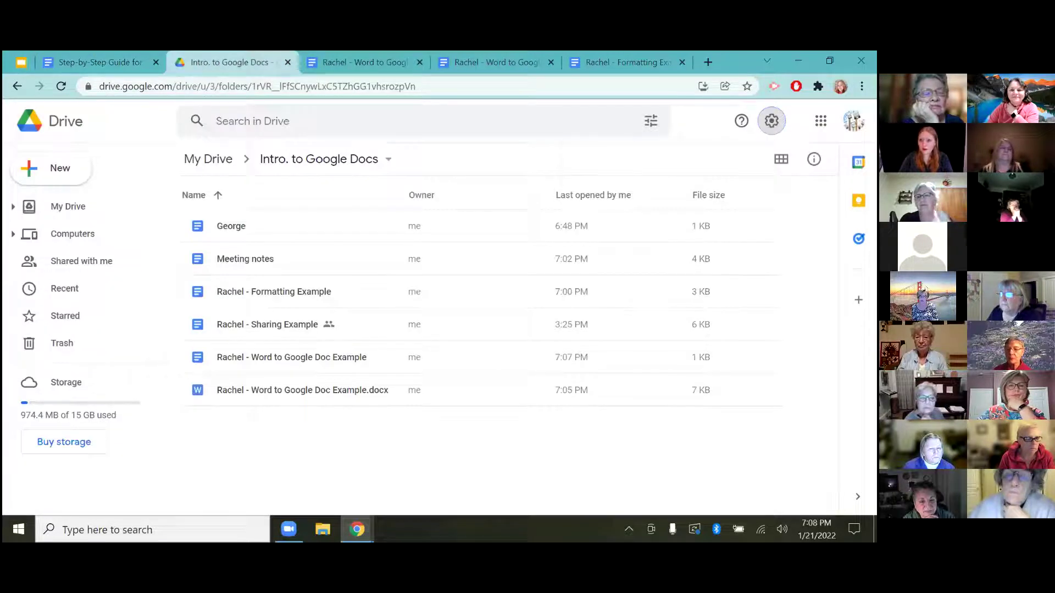
pyautogui.click(772, 121)
pyautogui.click(600, 156)
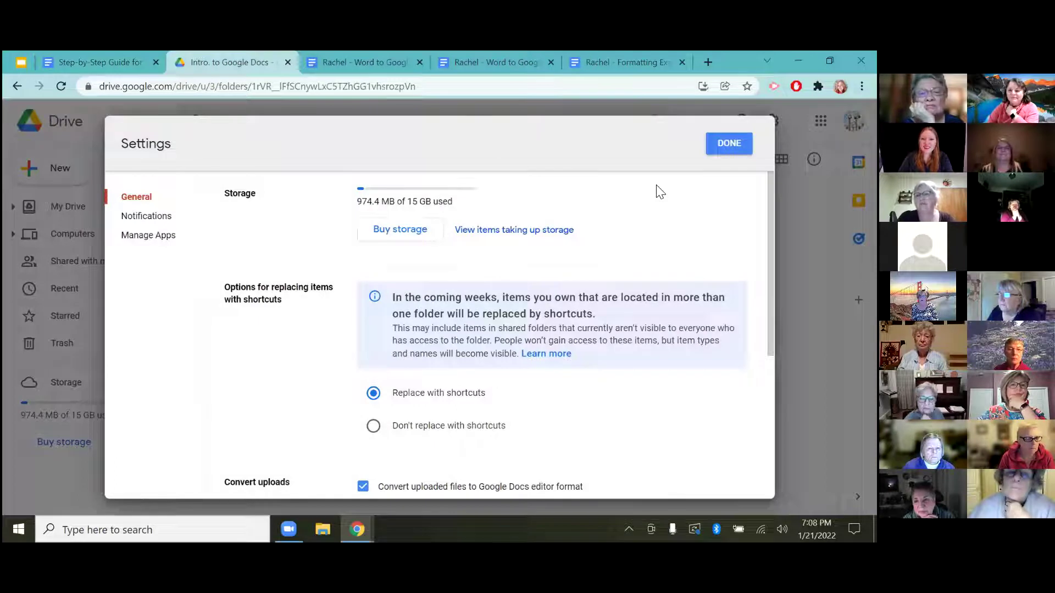
pyautogui.press('Escape')
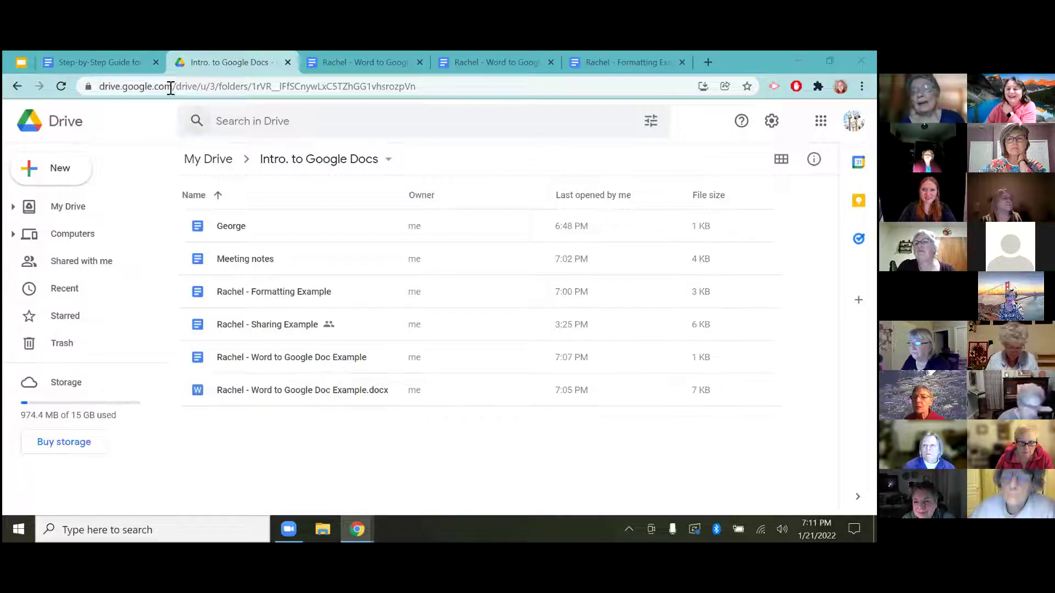
# Step: Look through the guide's last pages around the Resource Videos section and return to the Intro. to Google Docs folder
pyautogui.click(81, 58)
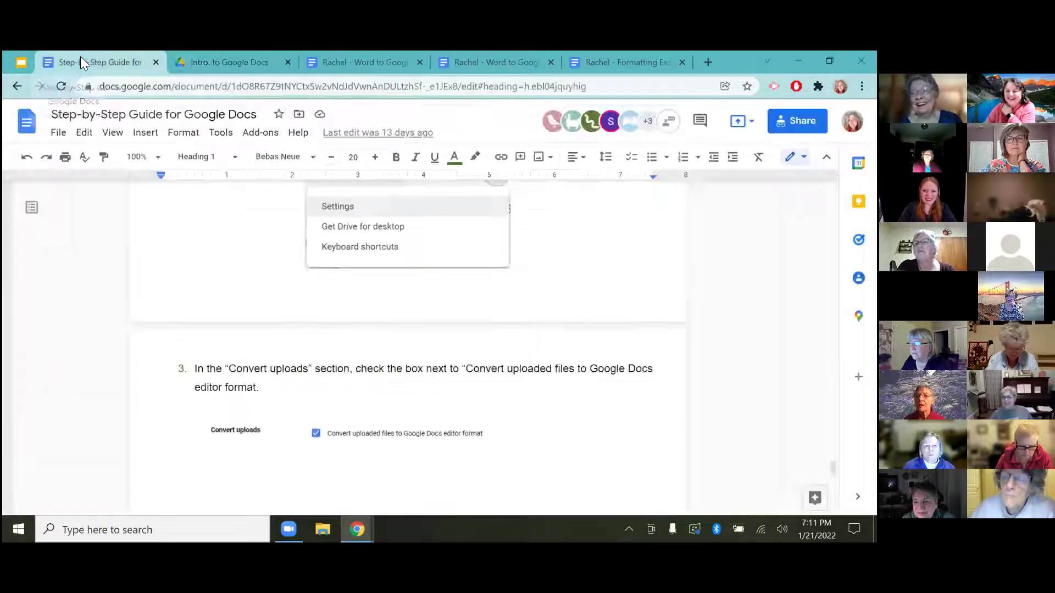
pyautogui.scroll(-15, 408, 321)
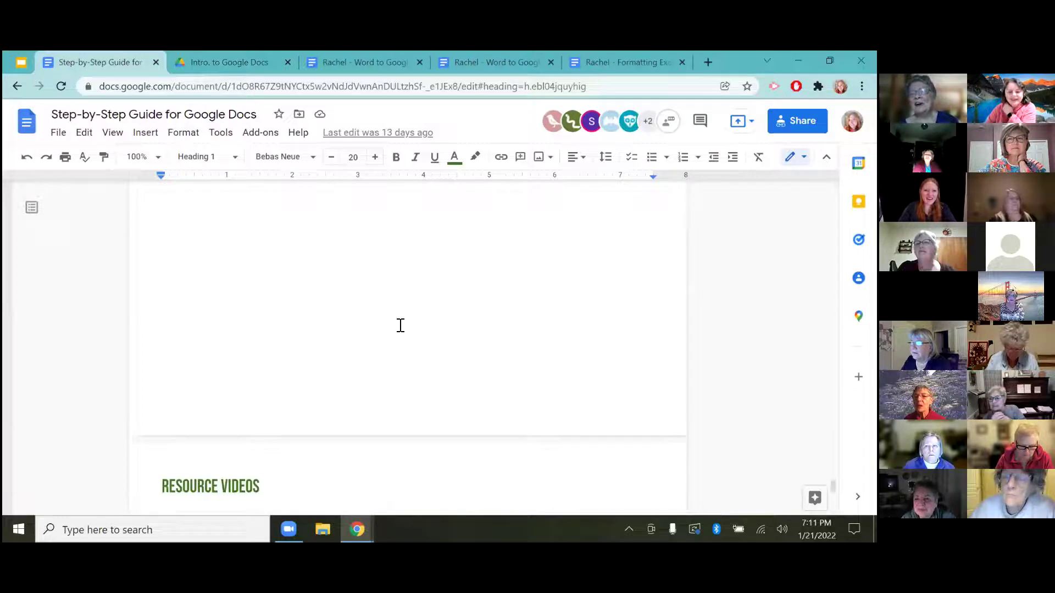
pyautogui.scroll(10, 456, 342)
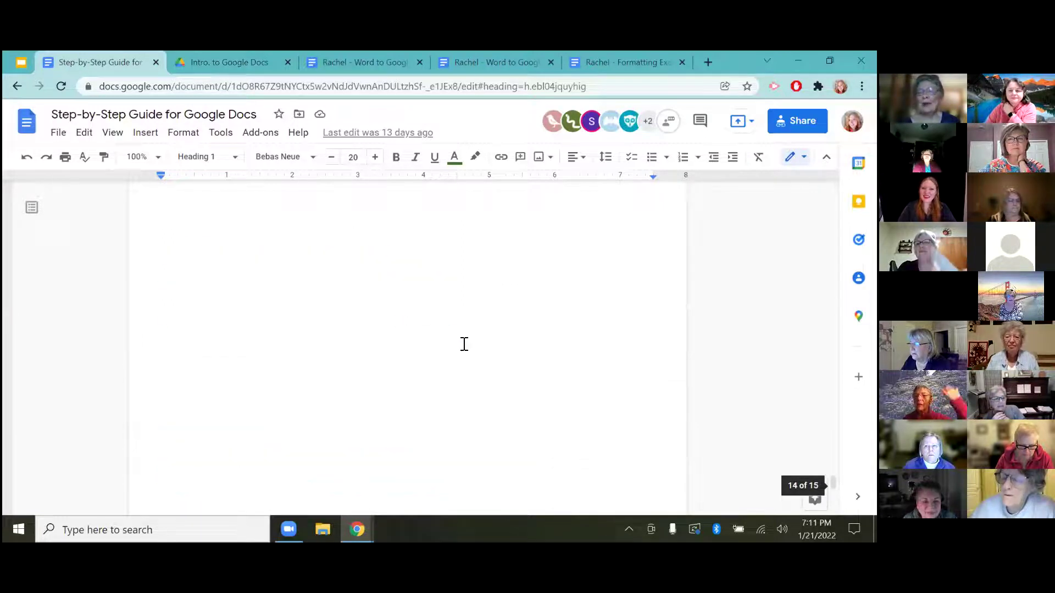
pyautogui.click(370, 62)
pyautogui.click(220, 62)
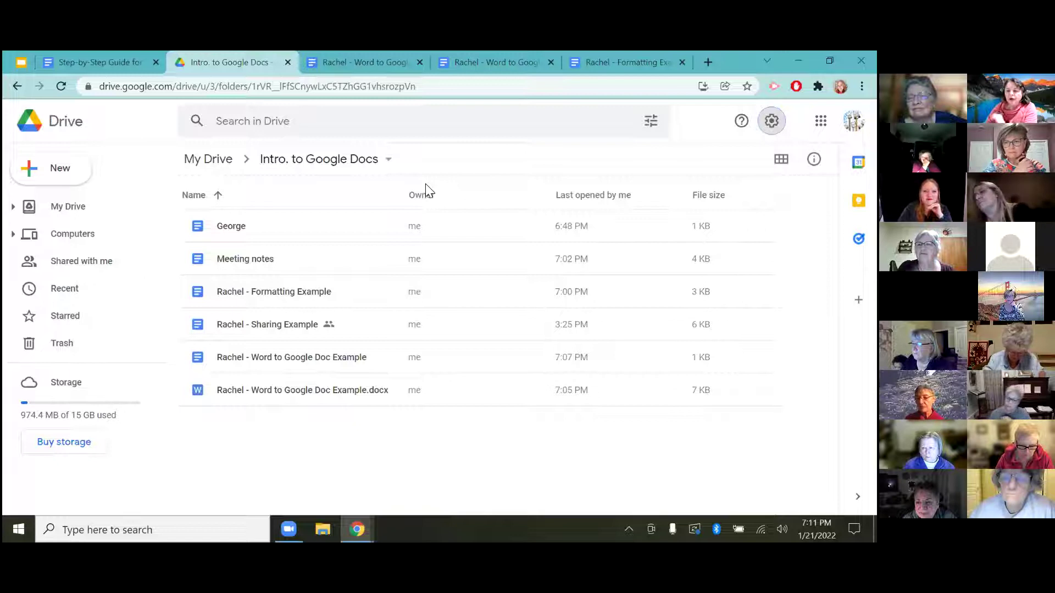
pyautogui.moveTo(357, 529)
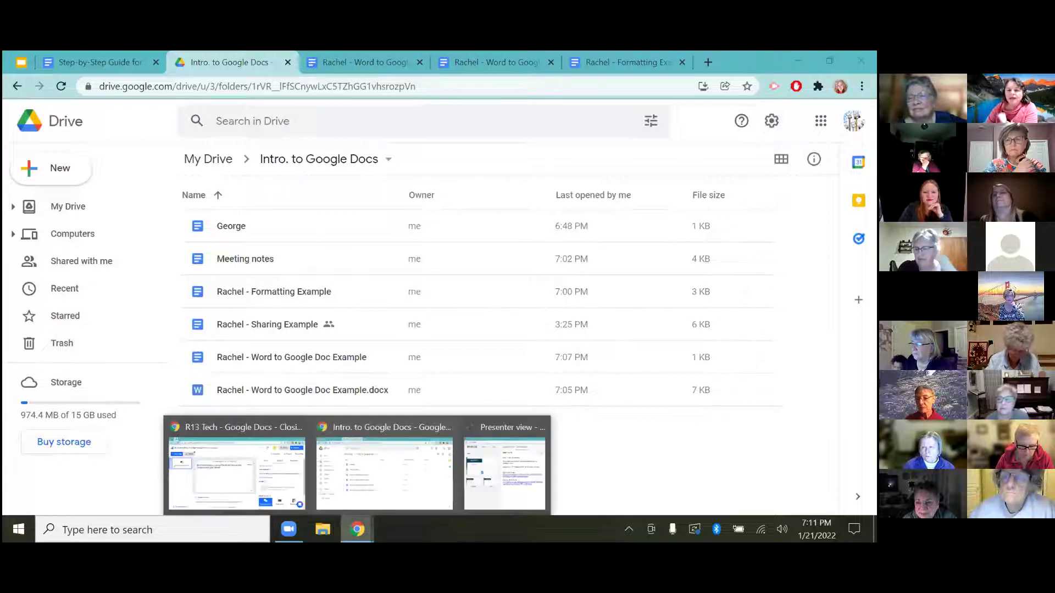
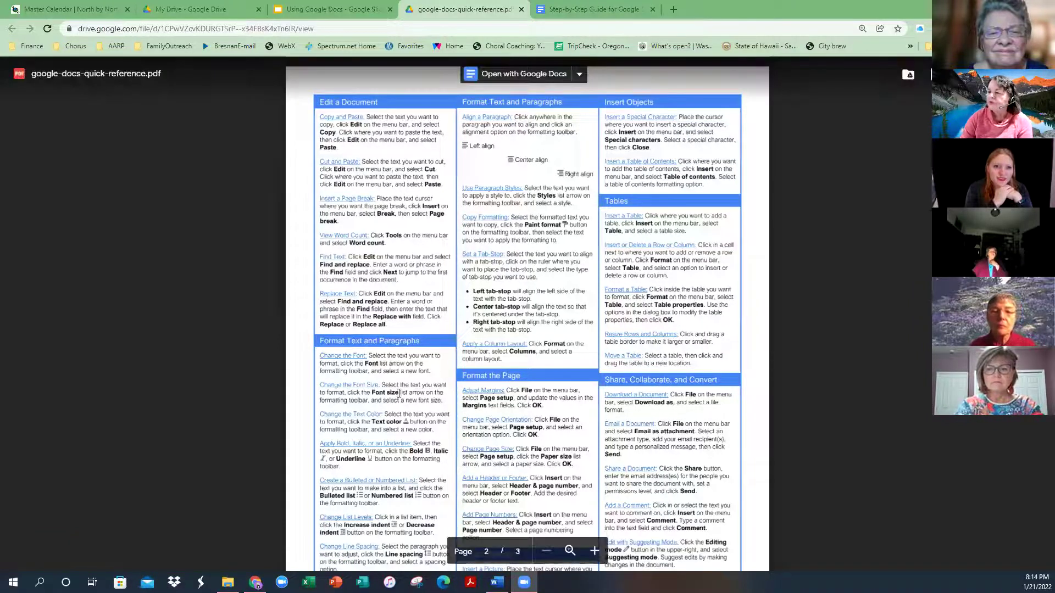
# Step: Look over the editing, formatting and sharing sections of google-docs-quick-reference.pdf
pyautogui.scroll(-1, 389, 392)
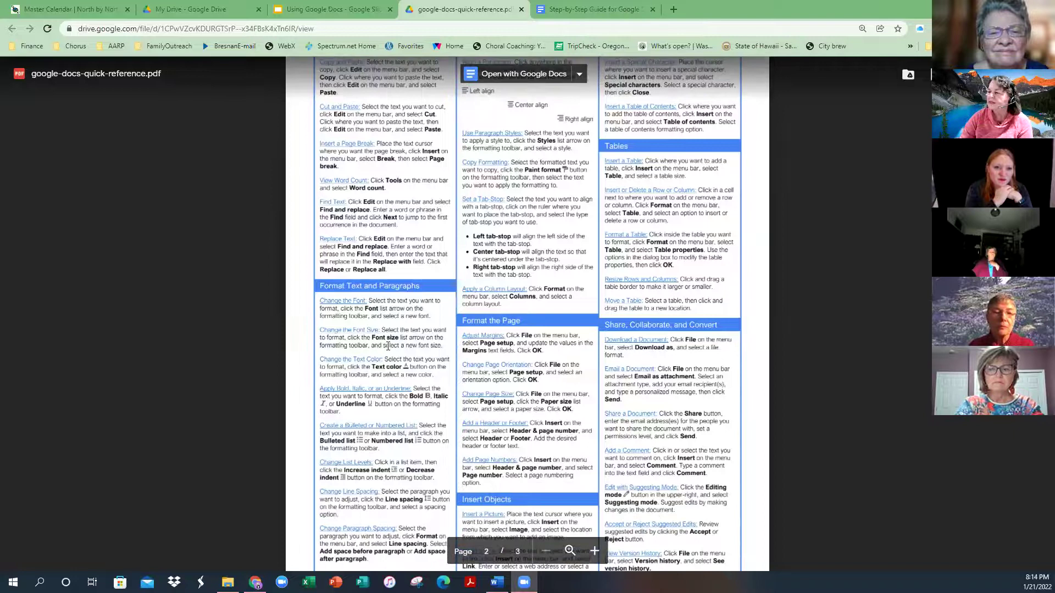
pyautogui.scroll(5, 425, 361)
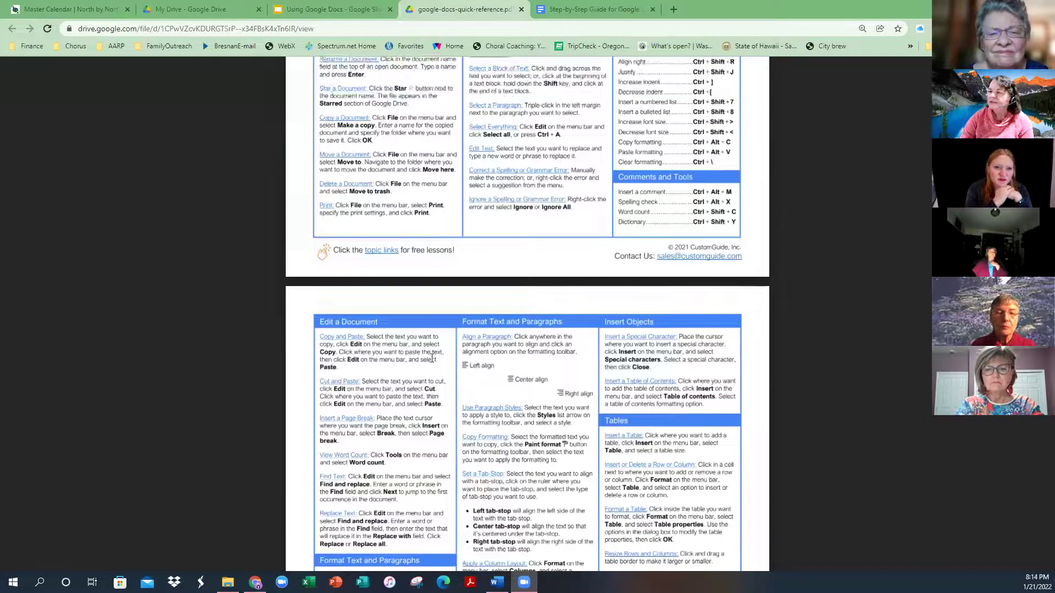
pyautogui.scroll(4, 440, 369)
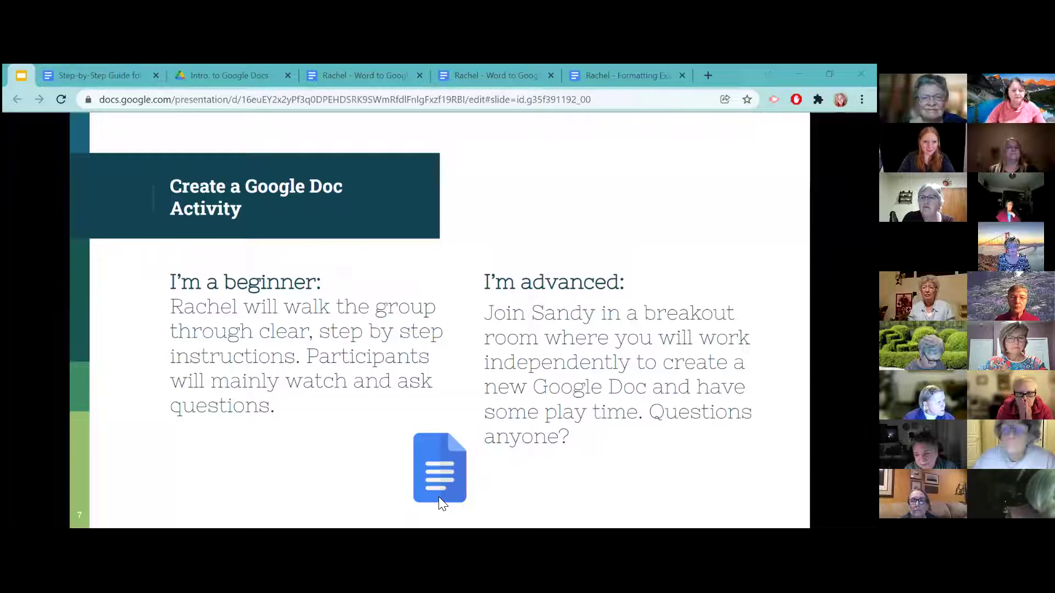
pyautogui.press('Right')
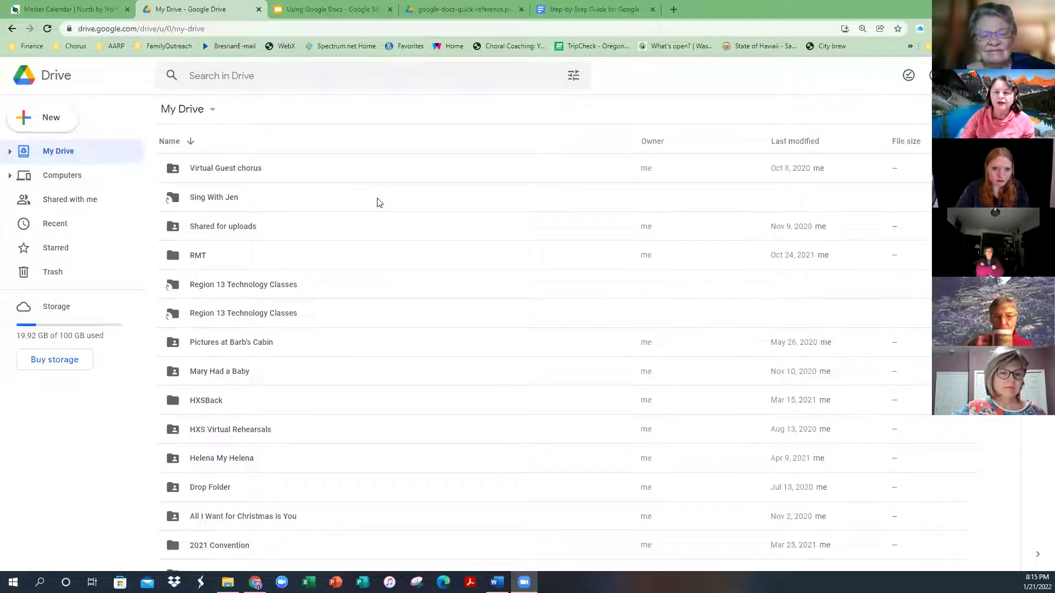
# Step: Start a file upload to My Drive and list the Downloads folder in Details view
pyautogui.click(40, 121)
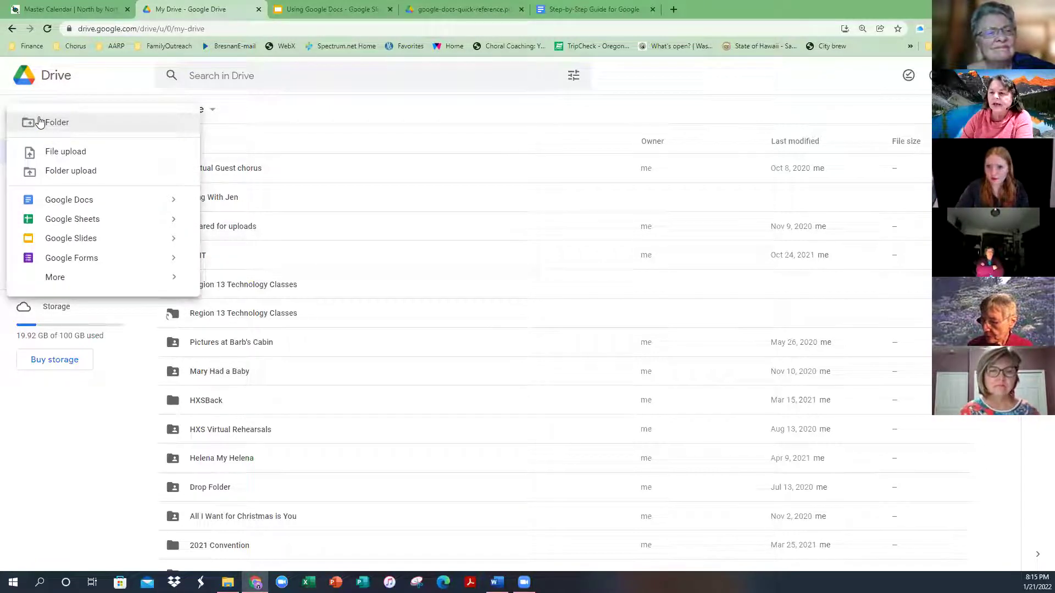
pyautogui.click(74, 154)
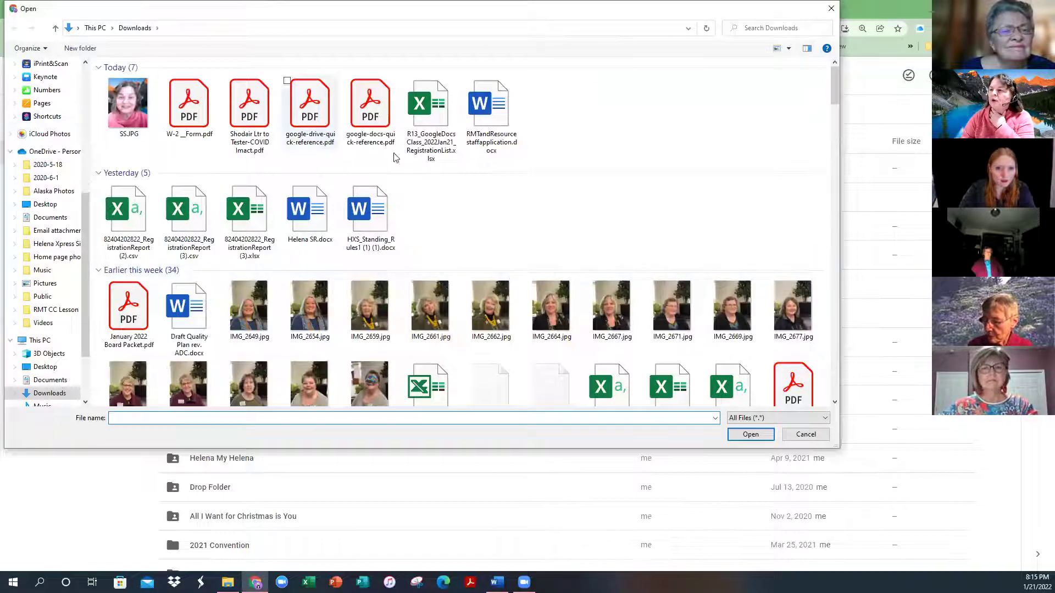
pyautogui.click(791, 49)
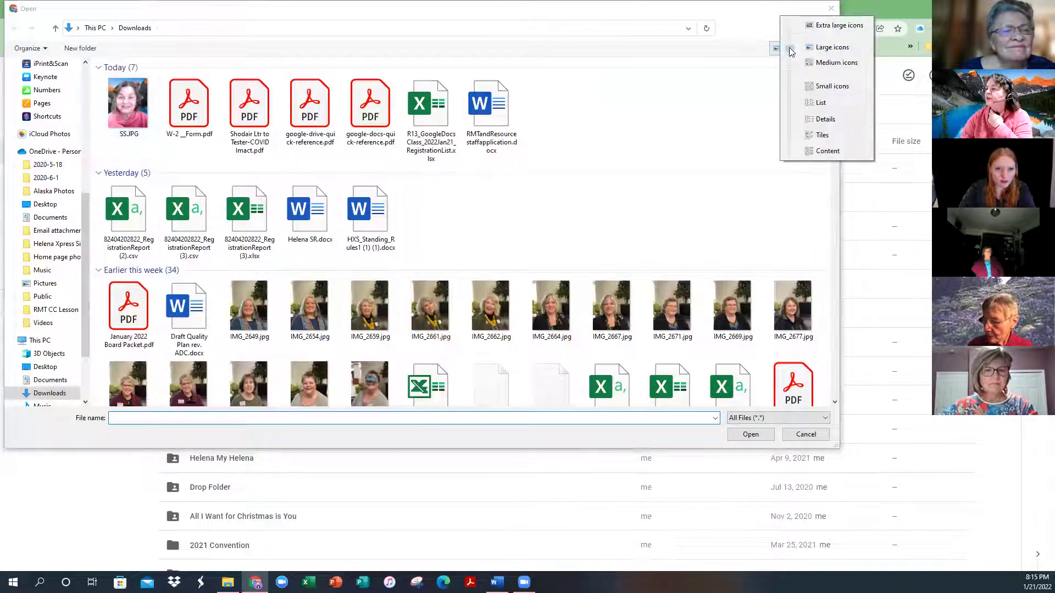
pyautogui.click(824, 119)
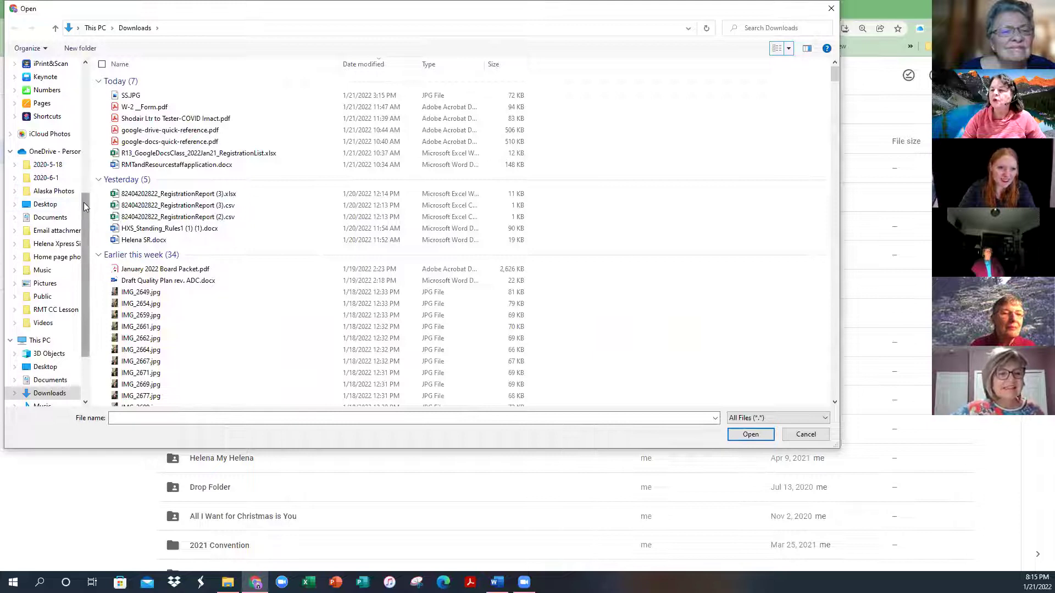
pyautogui.scroll(10, 50, 165)
pyautogui.scroll(-10, 44, 110)
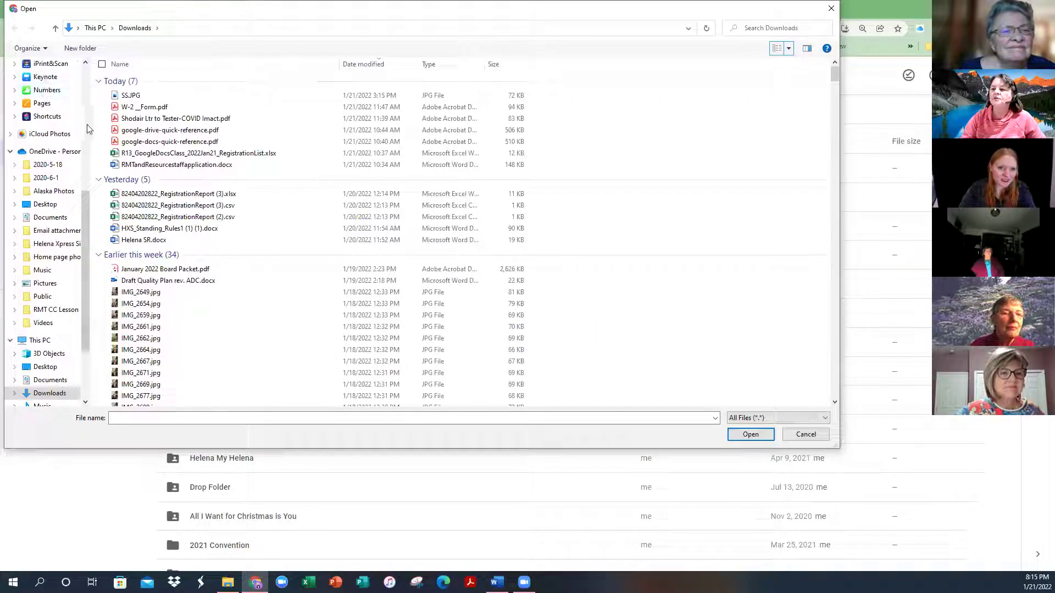
pyautogui.scroll(7, 55, 110)
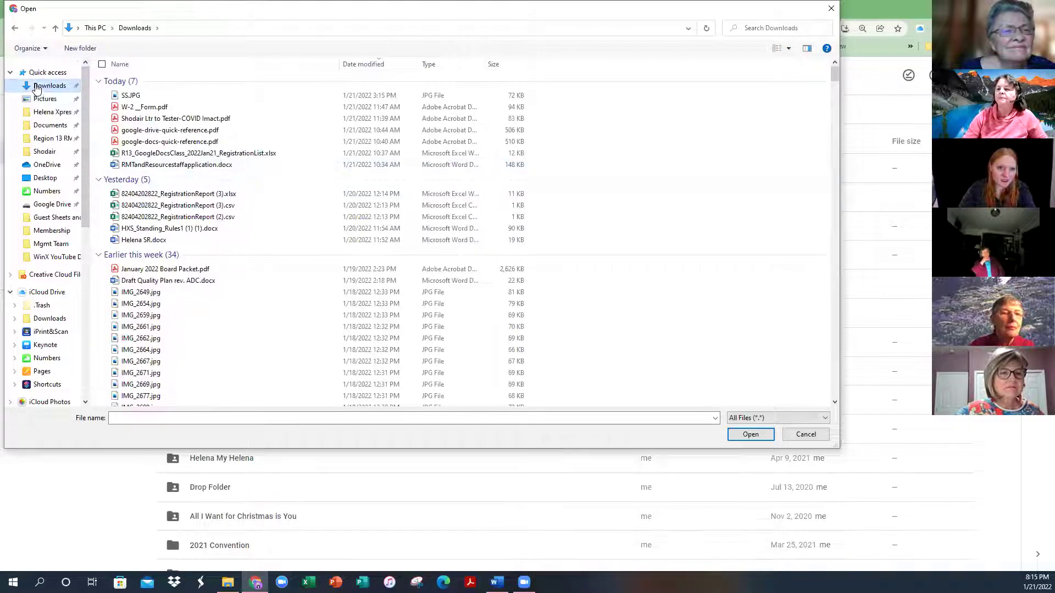
# Step: Select google-drive-quick-reference.pdf, two registration reports, Helena SR.docx and IMG_2649.jpg for upload, browse the Helena Xpress Singers folder, and cancel the upload
pyautogui.click(106, 130)
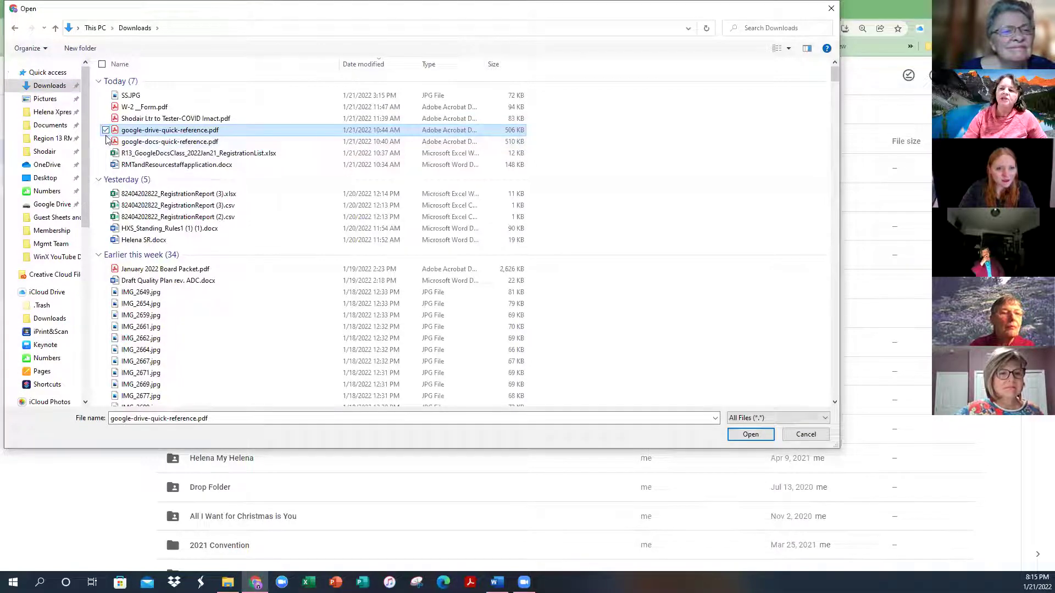
pyautogui.click(105, 194)
pyautogui.click(106, 205)
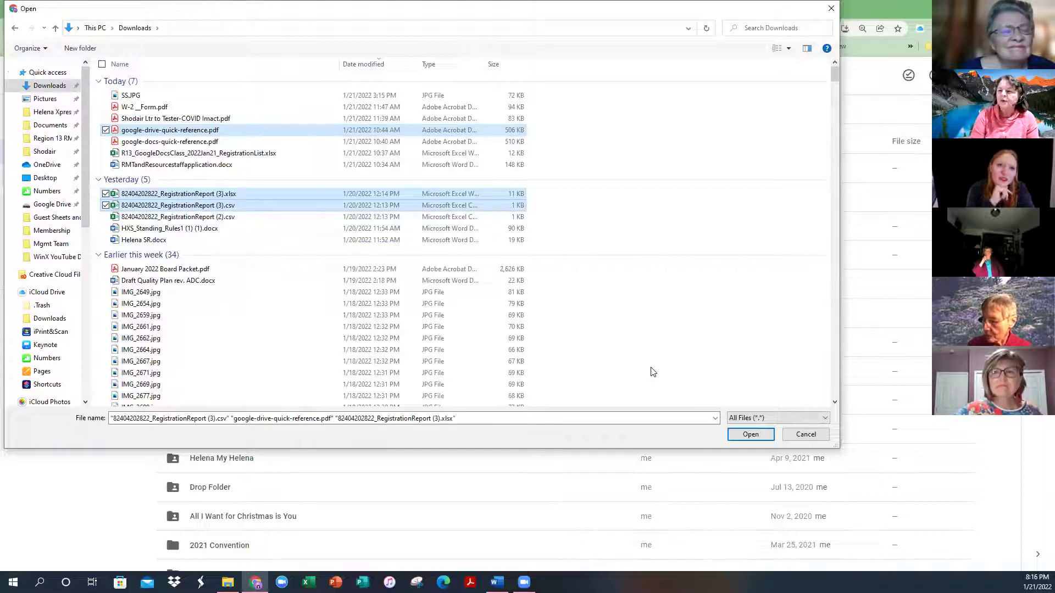
pyautogui.click(105, 240)
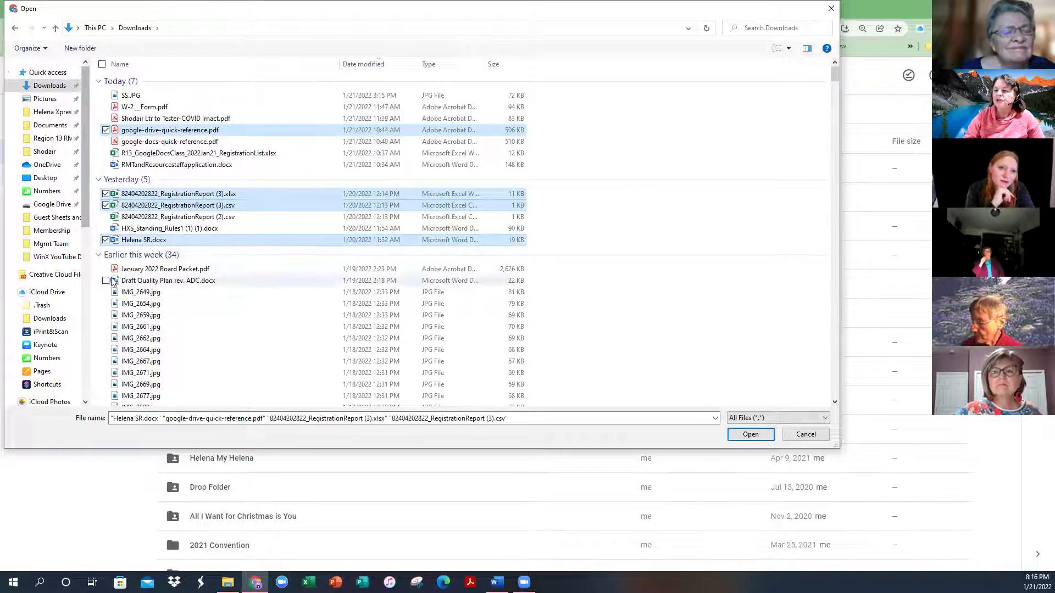
pyautogui.scroll(-1, 111, 275)
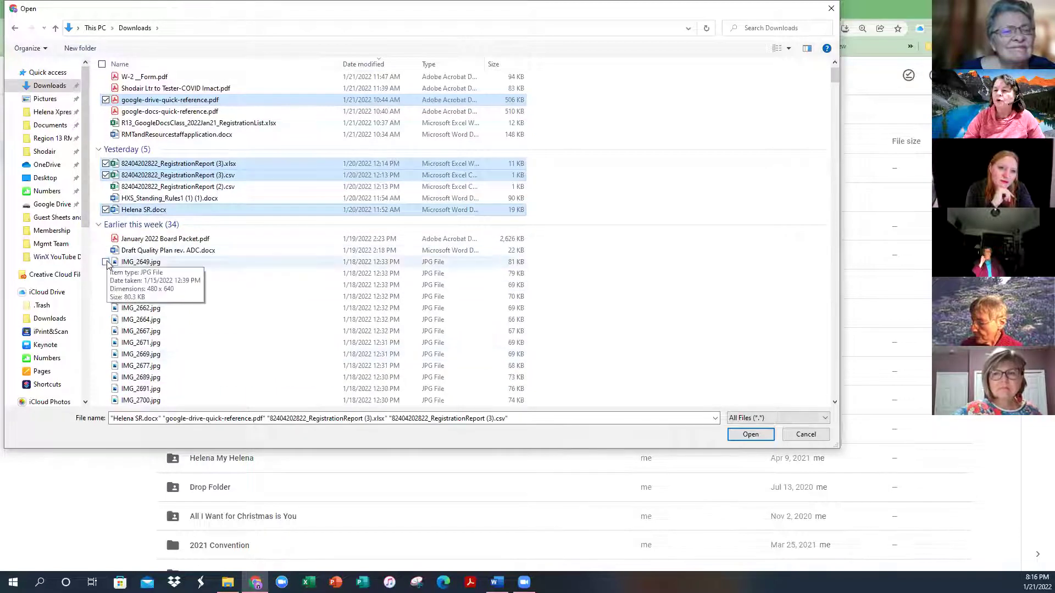
pyautogui.click(106, 262)
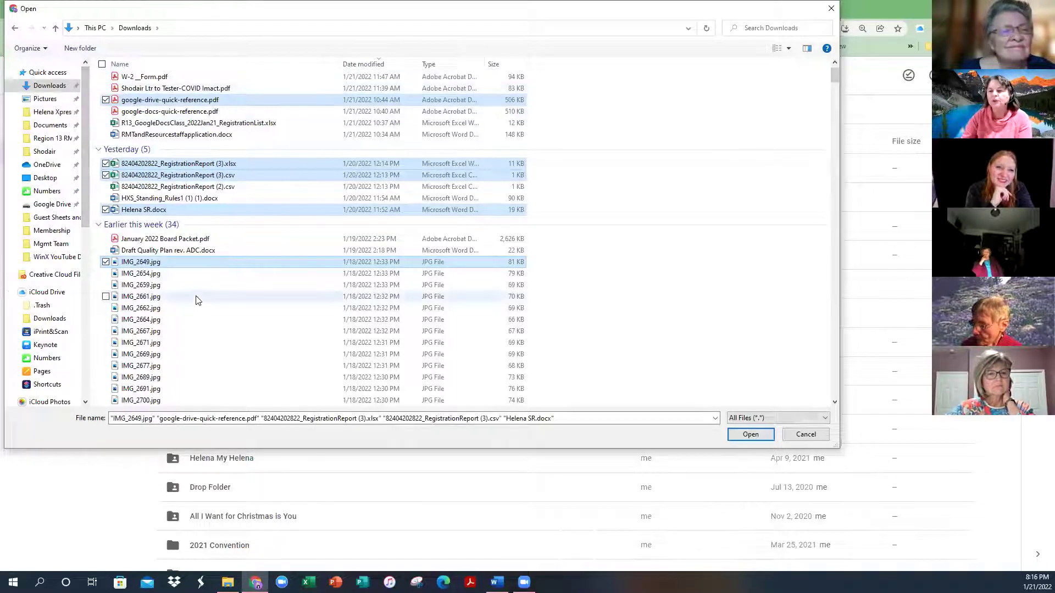
pyautogui.click(54, 113)
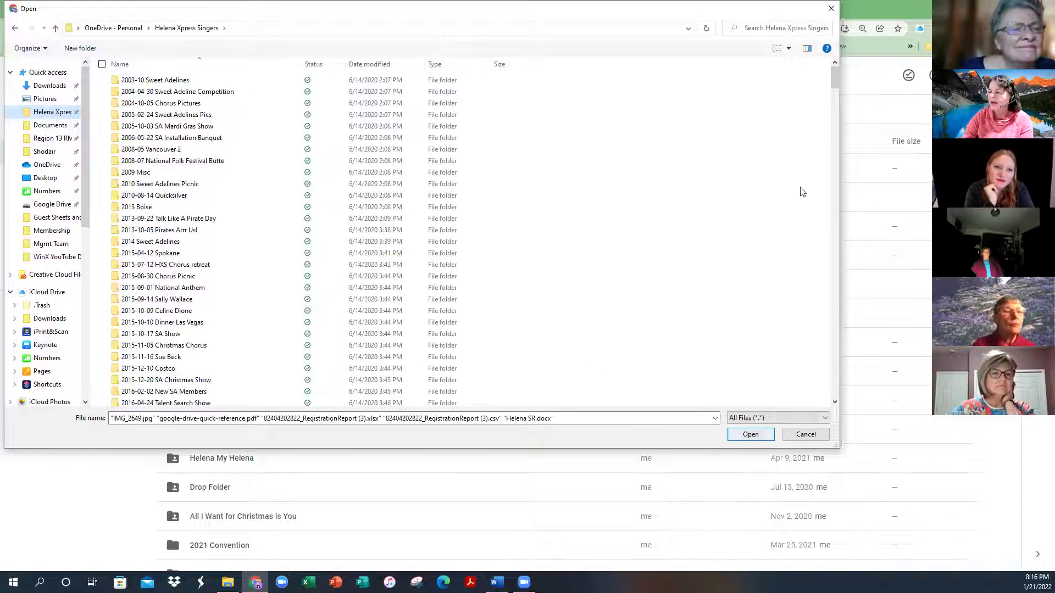
pyautogui.click(831, 9)
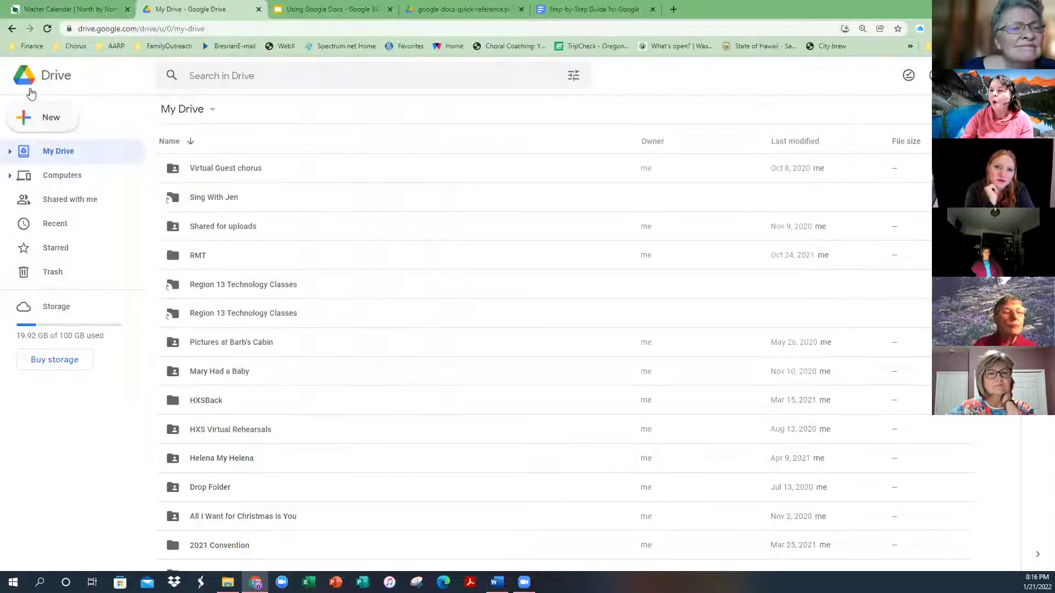
# Step: Start a folder upload to My Drive, choose the OneDrive folder 2020-5-18, and cancel the upload
pyautogui.click(49, 122)
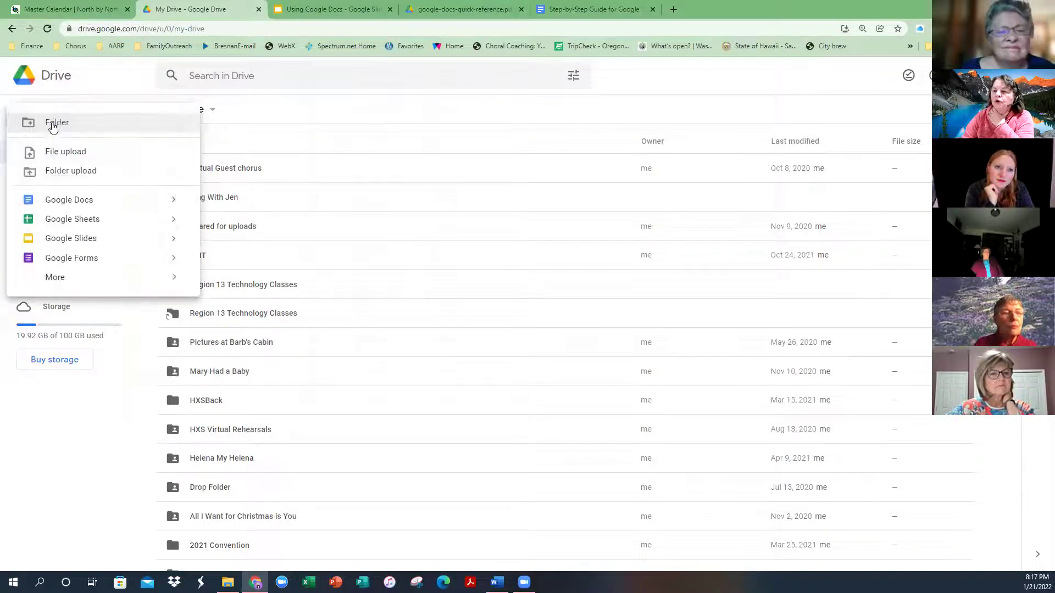
pyautogui.click(70, 170)
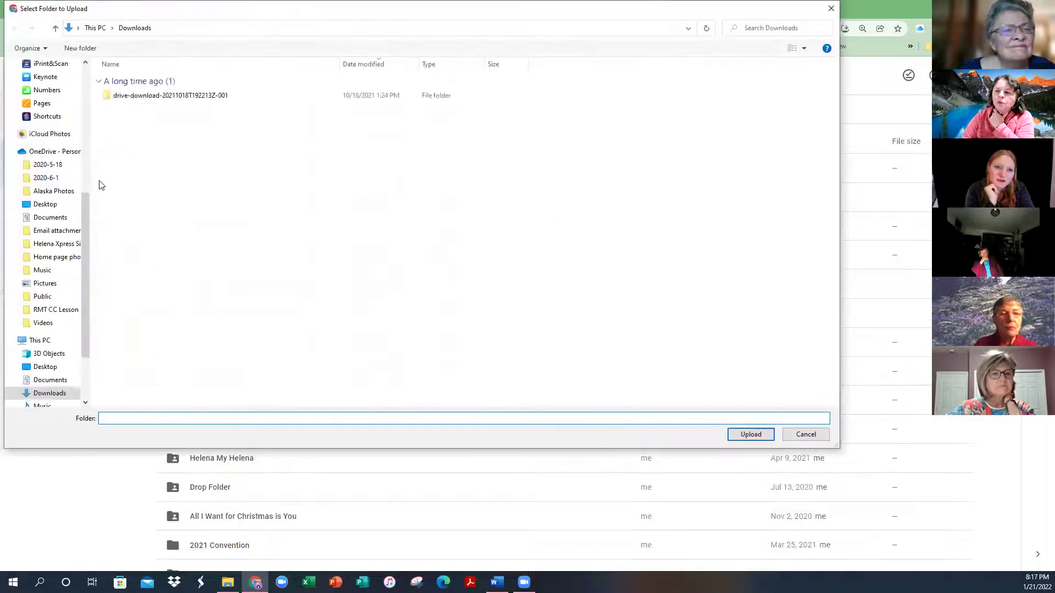
pyautogui.click(48, 165)
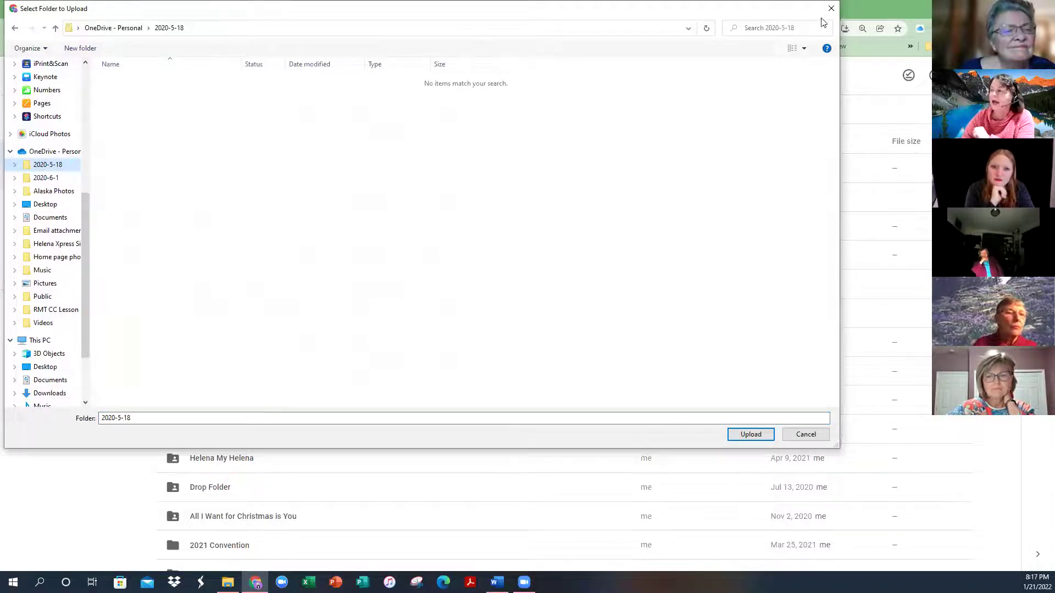
pyautogui.click(830, 11)
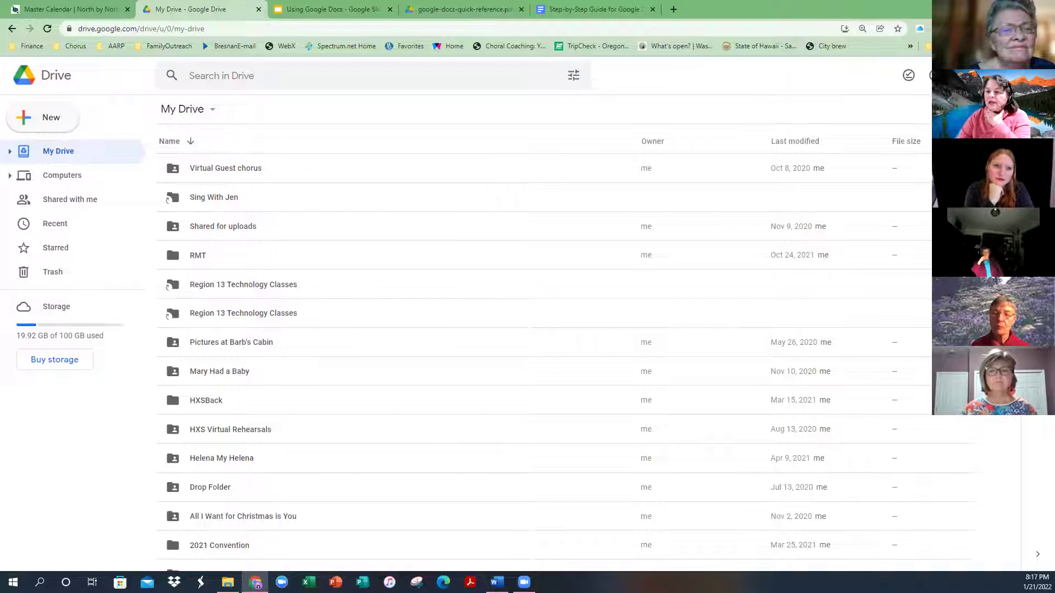
# Step: Open Technology Eduation Business Plan.docx from the starred Region 13 Technology Classes folder
pyautogui.click(45, 248)
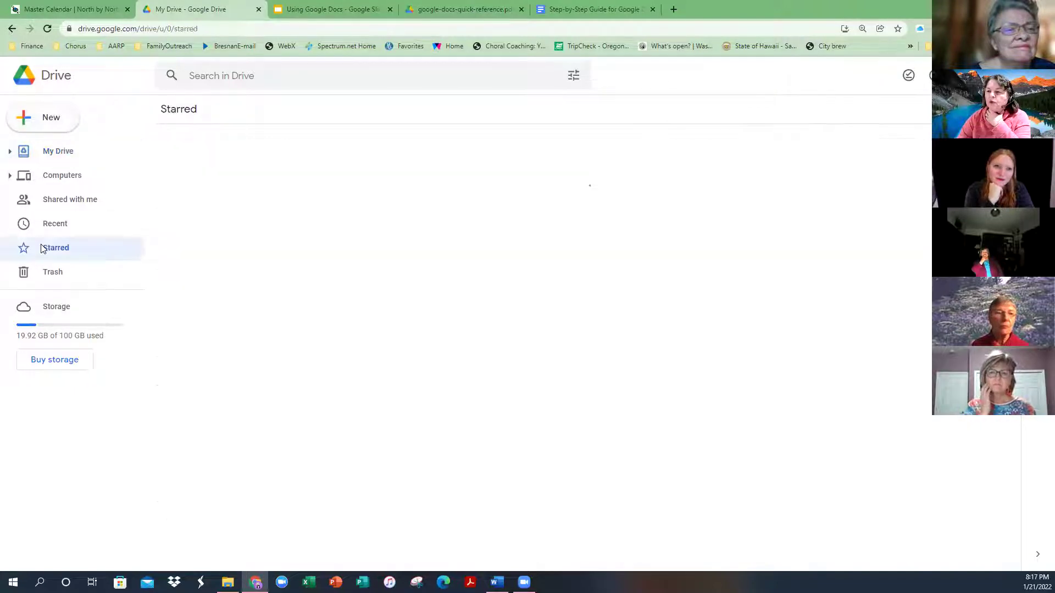
pyautogui.doubleClick(270, 202)
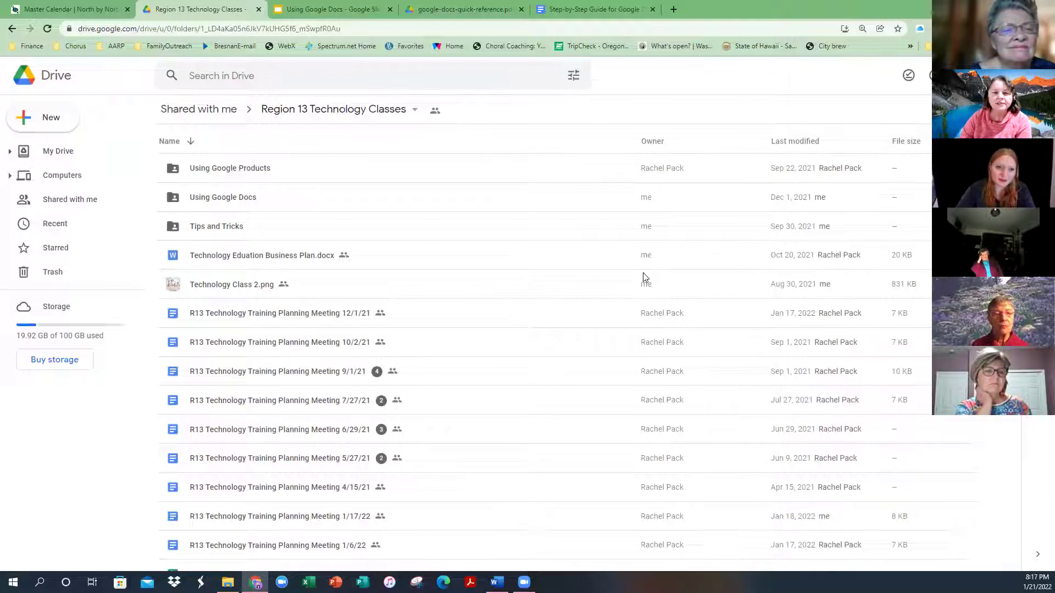
pyautogui.doubleClick(193, 258)
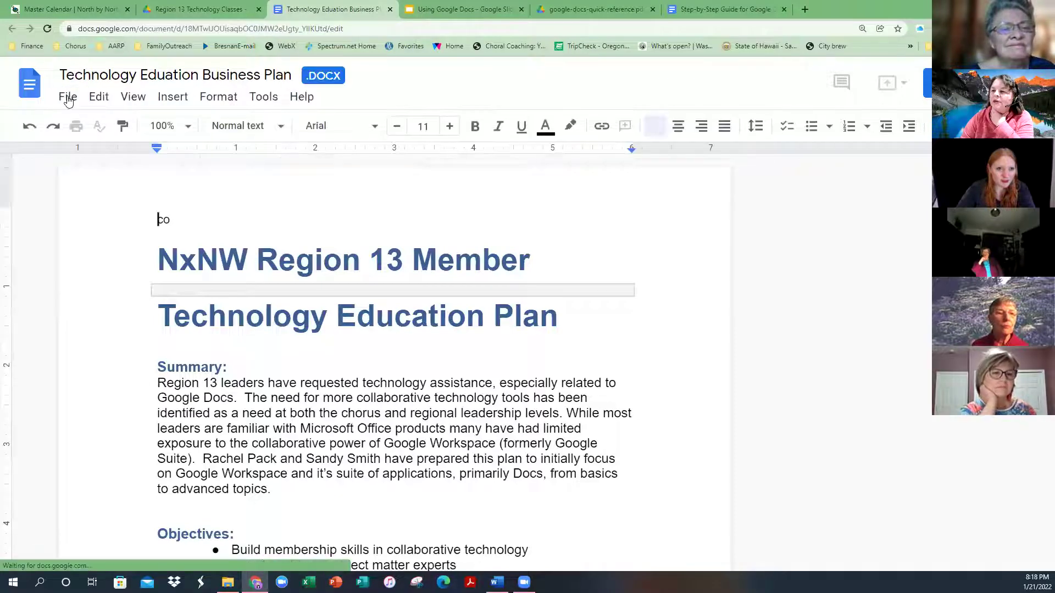
# Step: Save the Word document as Google Docs, and return to the Region 13 Technology Classes folder and refresh it
pyautogui.click(68, 97)
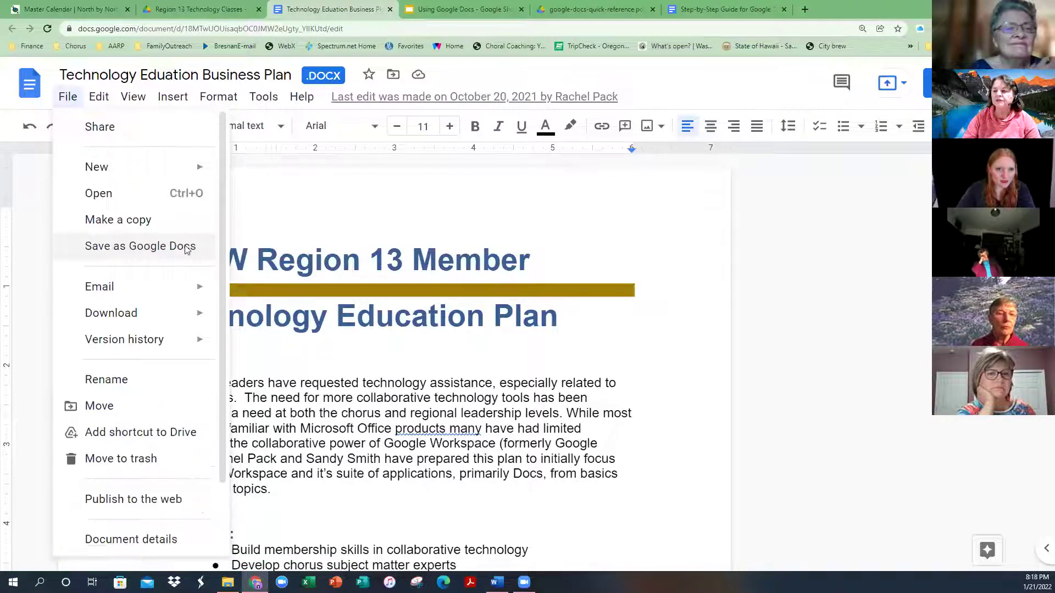
pyautogui.click(161, 248)
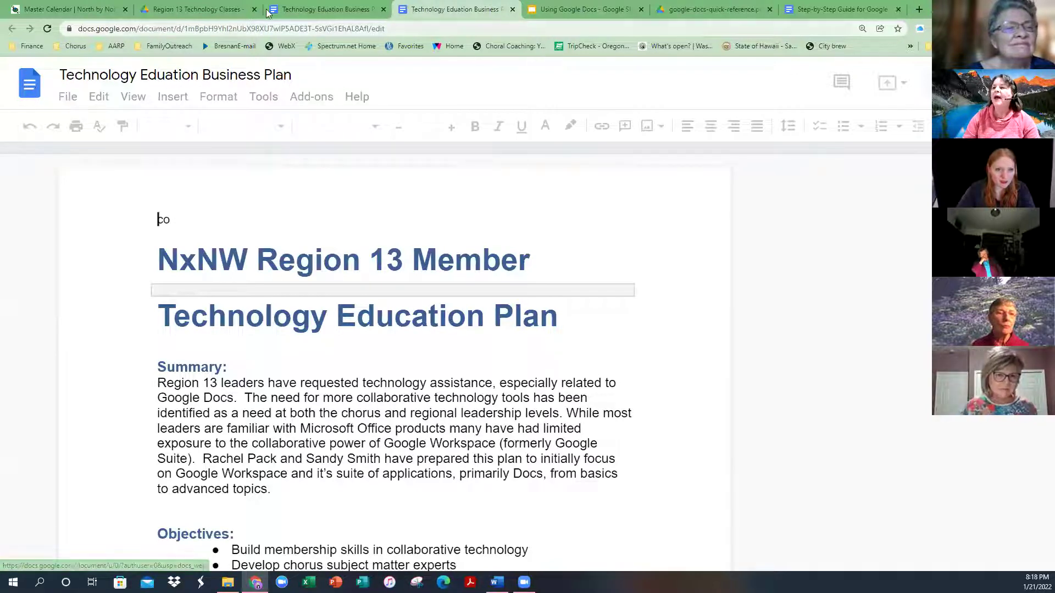
pyautogui.click(228, 11)
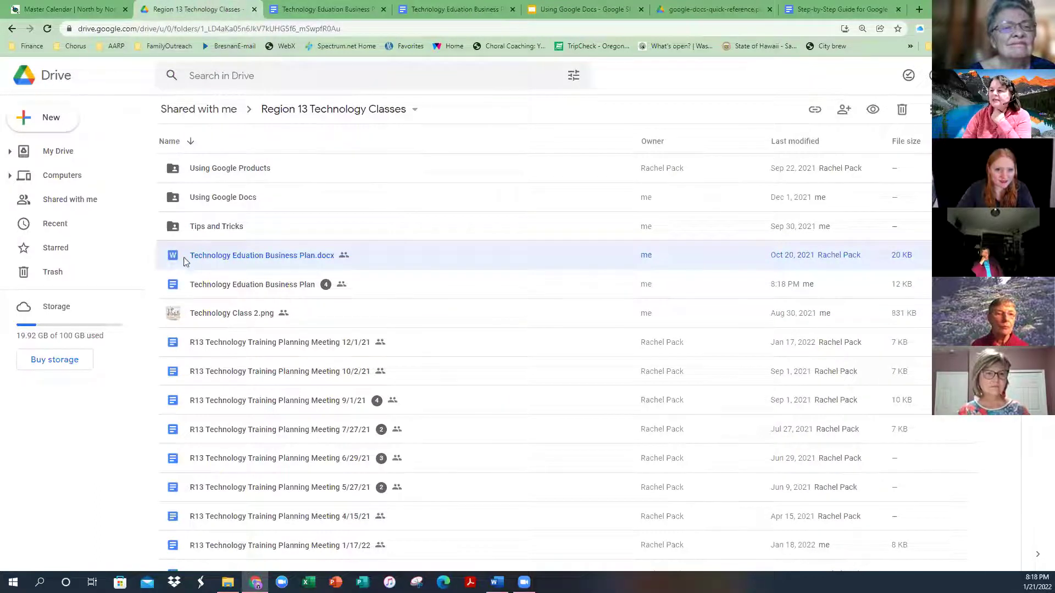
pyautogui.click(46, 30)
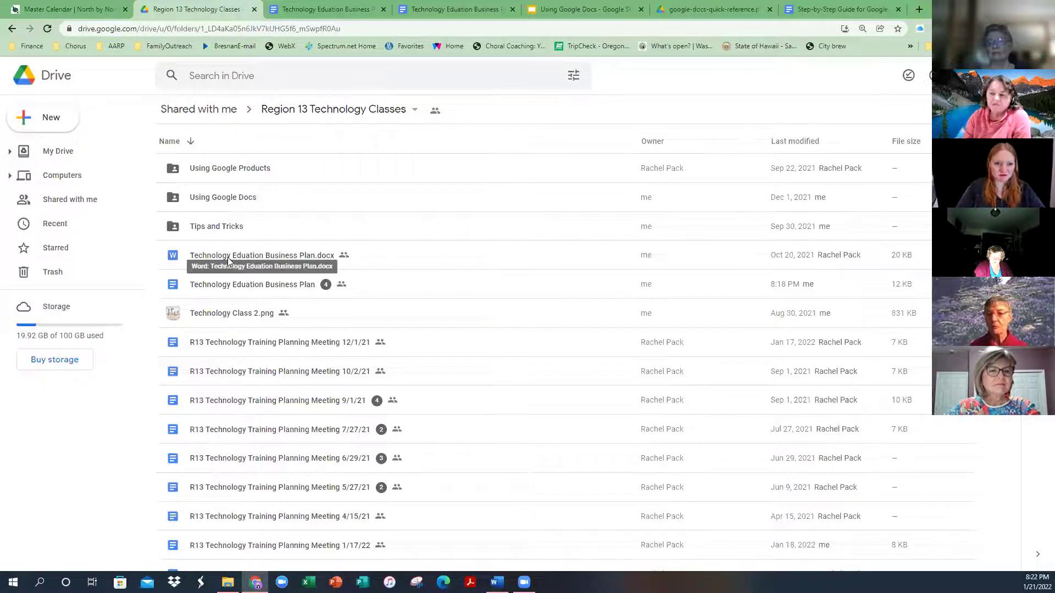
# Step: Open the converted Technology Eduation Business Plan, go to the Docs home page, and reopen the document from the recent documents
pyautogui.doubleClick(229, 285)
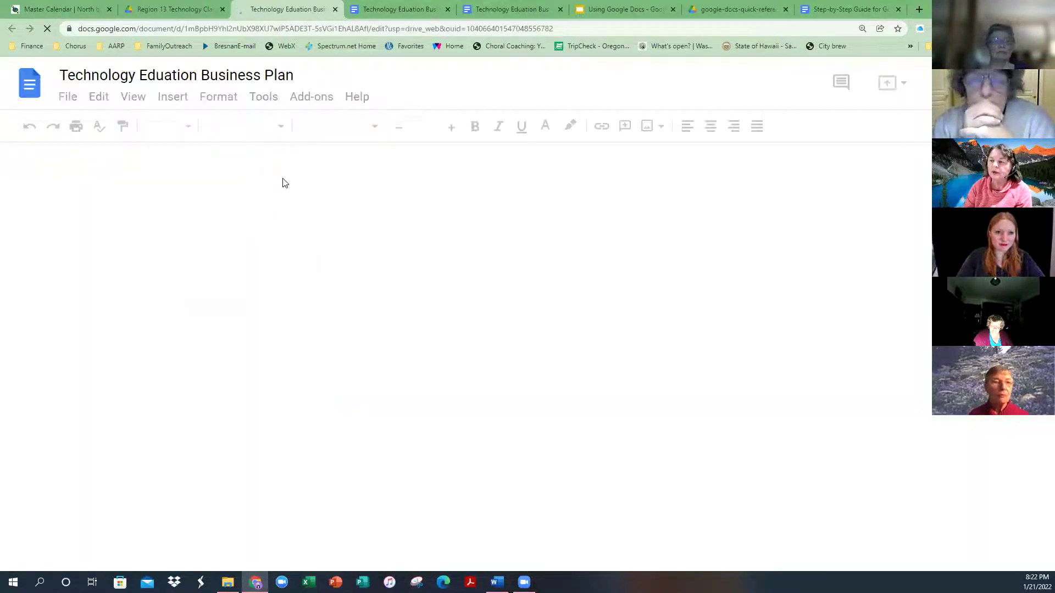
pyautogui.click(30, 86)
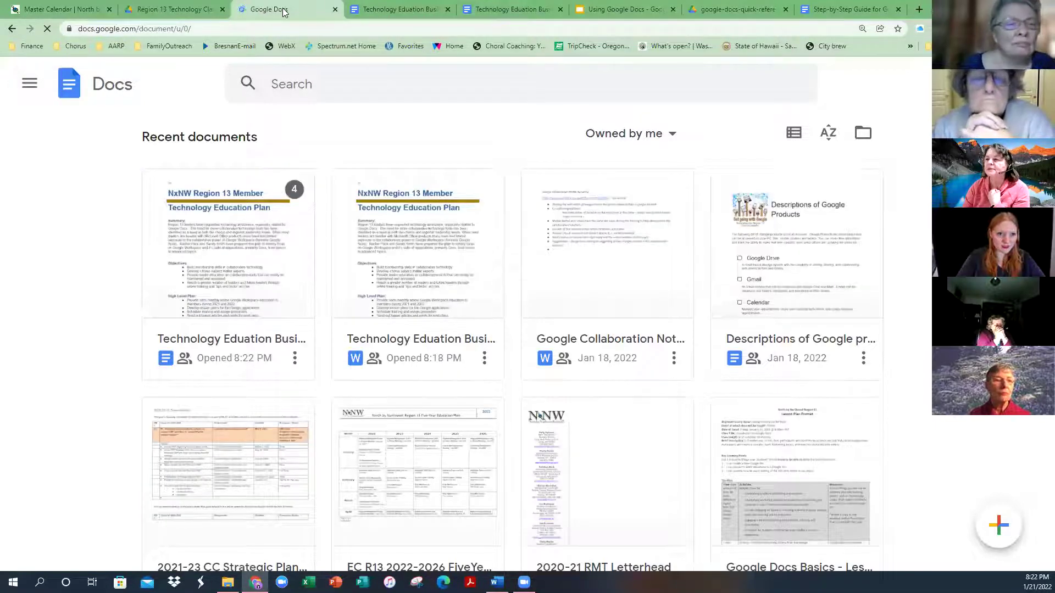
pyautogui.click(193, 201)
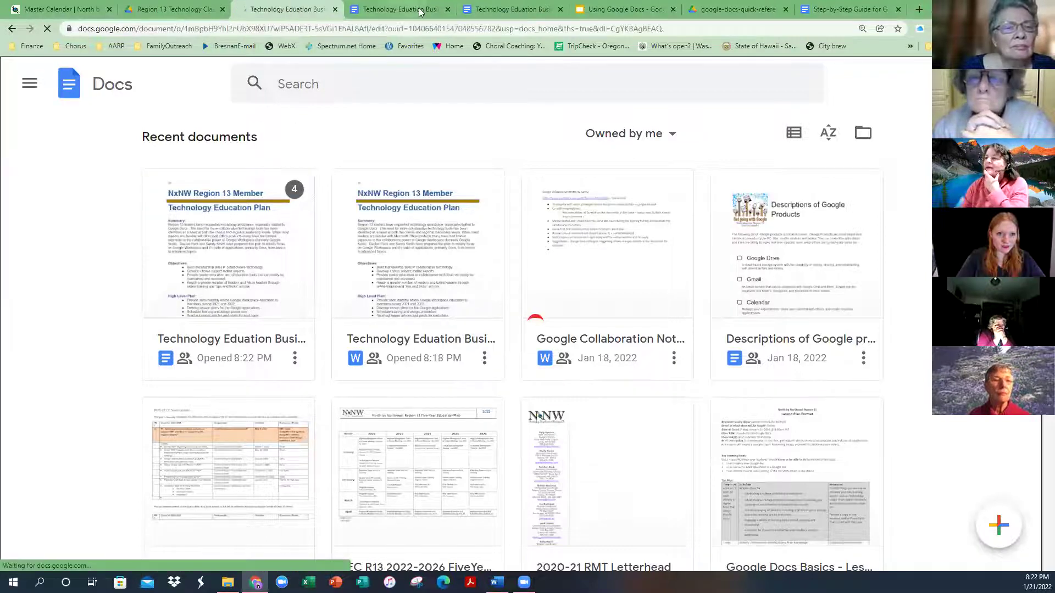
# Step: Switch to the .docx version of Technology Eduation Business Plan and examine its file commands, including Save as Google Docs and Download
pyautogui.click(439, 14)
pyautogui.press('Escape')
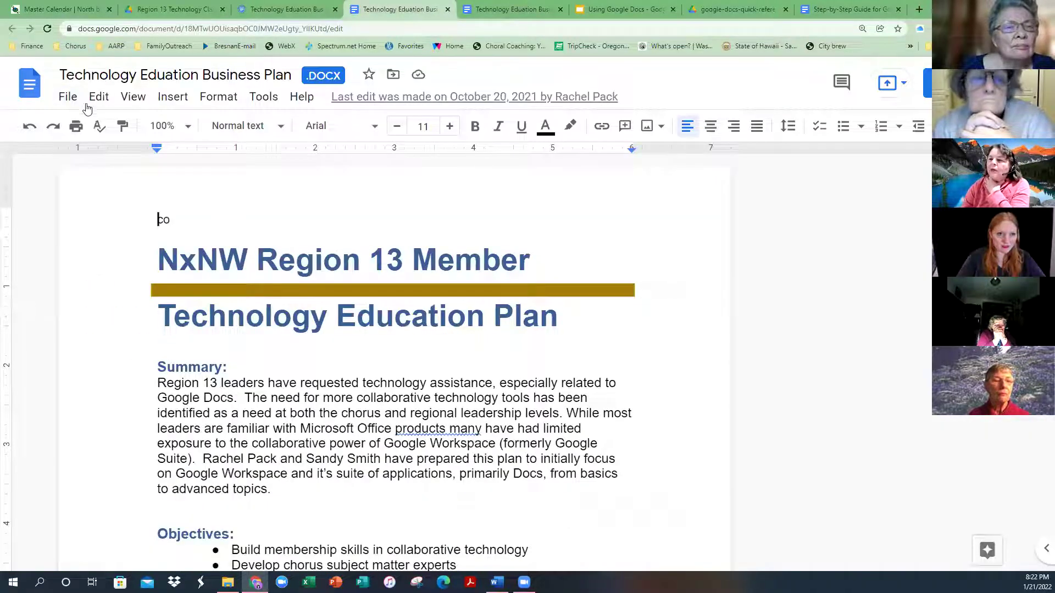
pyautogui.click(68, 98)
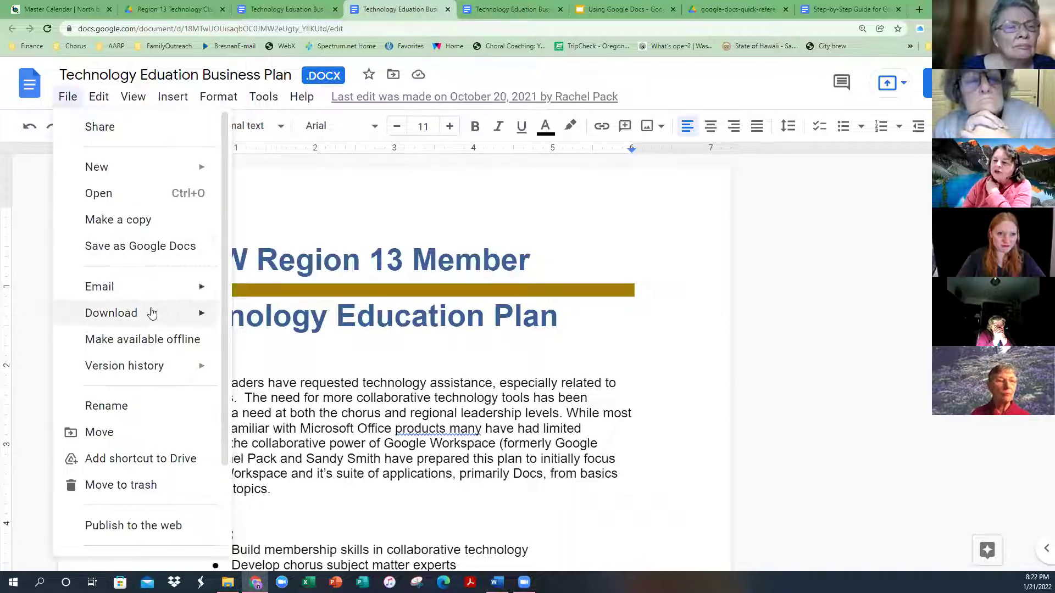
pyautogui.moveTo(134, 313)
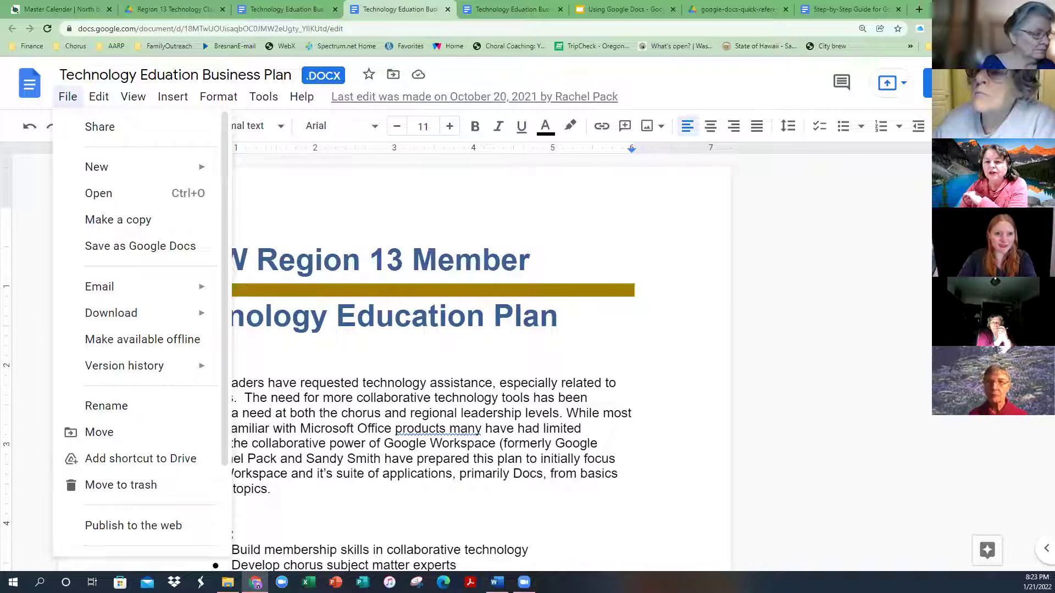
pyautogui.press('Escape')
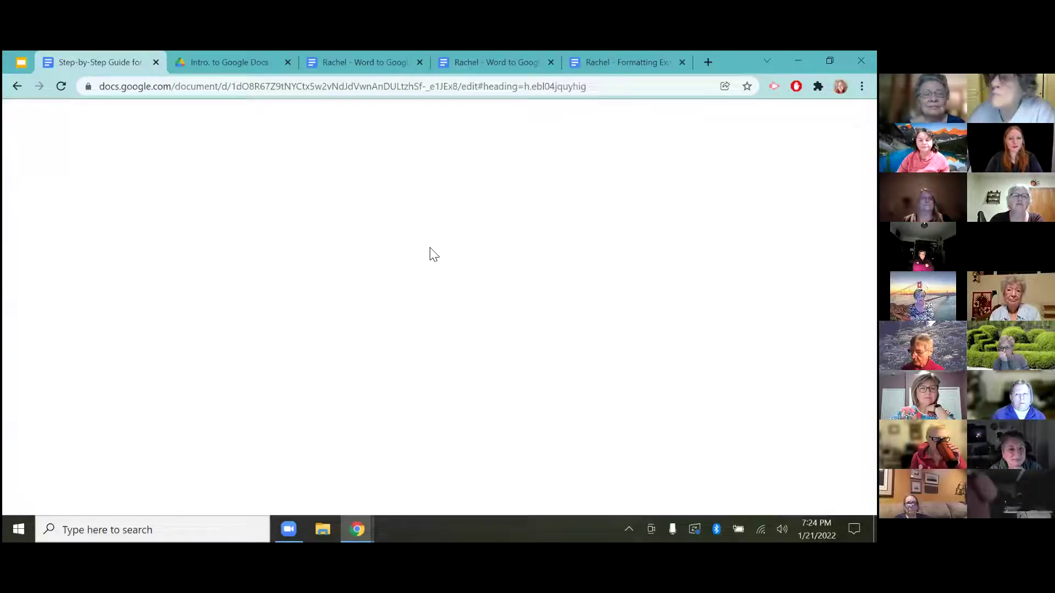
# Step: Open the Sharing Example document from the Intro. to Google Docs folder and look at its sharing settings
pyautogui.hotkey('ctrl', 'Tab')
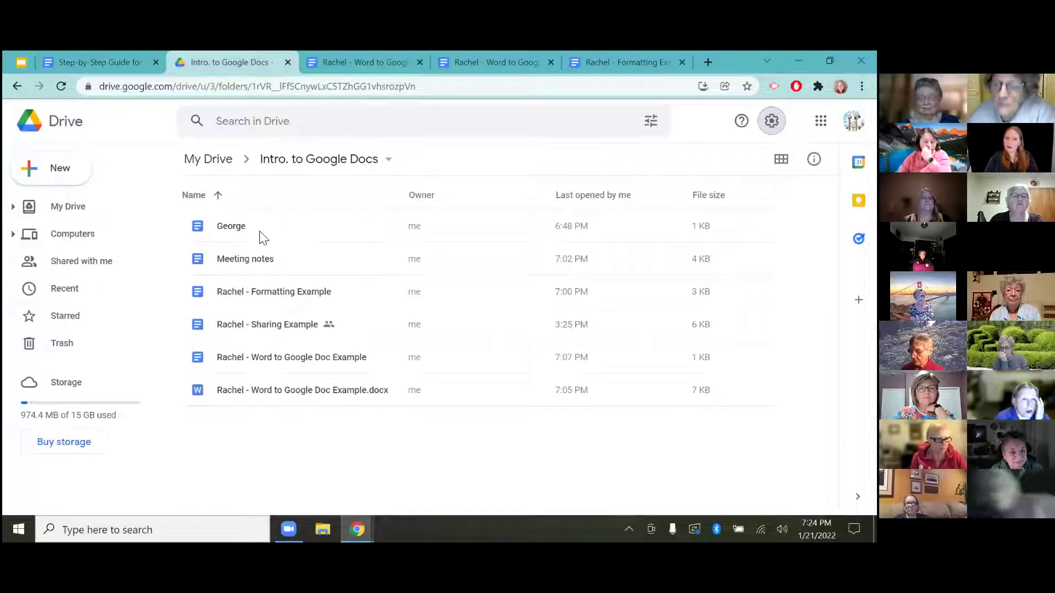
pyautogui.doubleClick(259, 326)
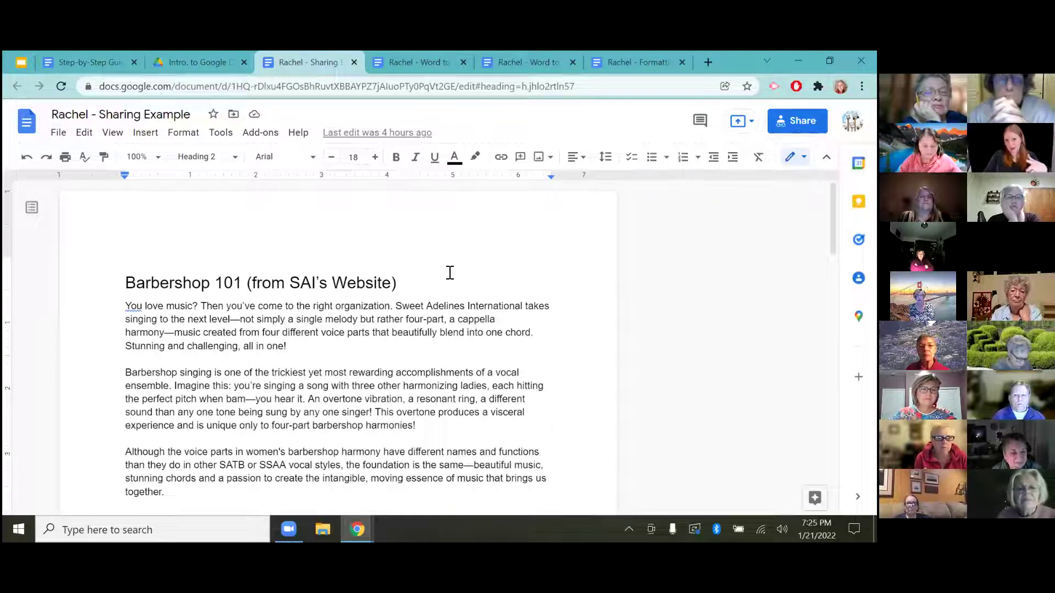
pyautogui.click(797, 121)
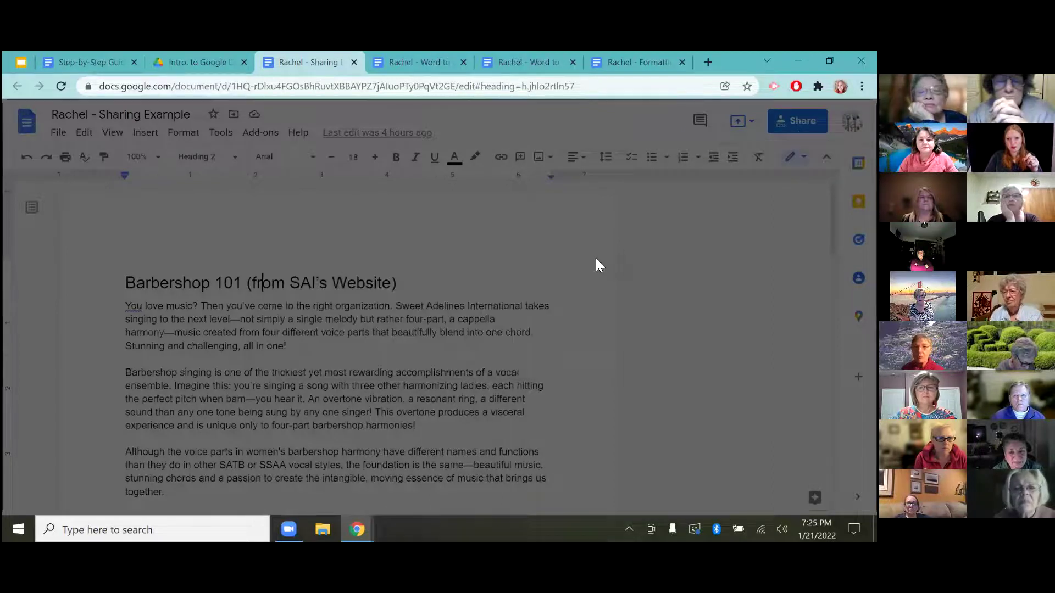
pyautogui.click(613, 340)
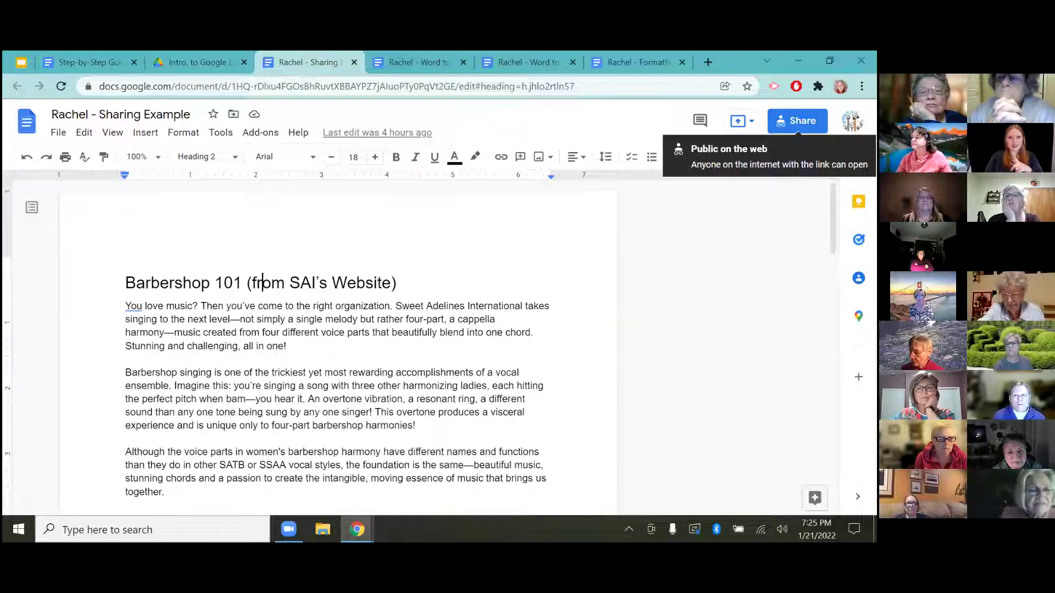
# Step: Open the sharing settings of the Sharing Example document and add the collaborator's e-mail address as a recipient
pyautogui.click(797, 121)
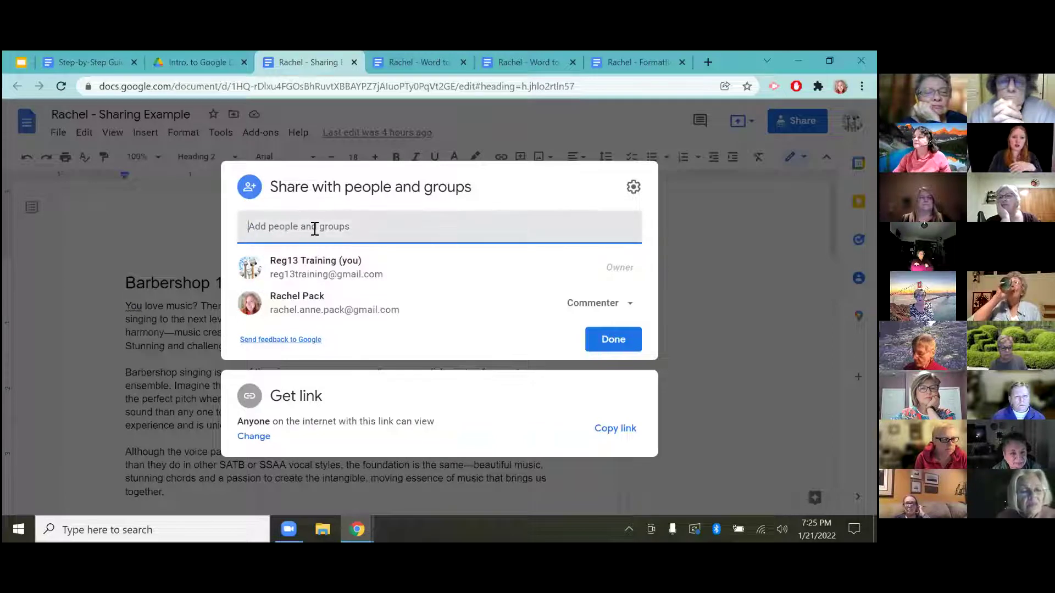
pyautogui.write('rach')
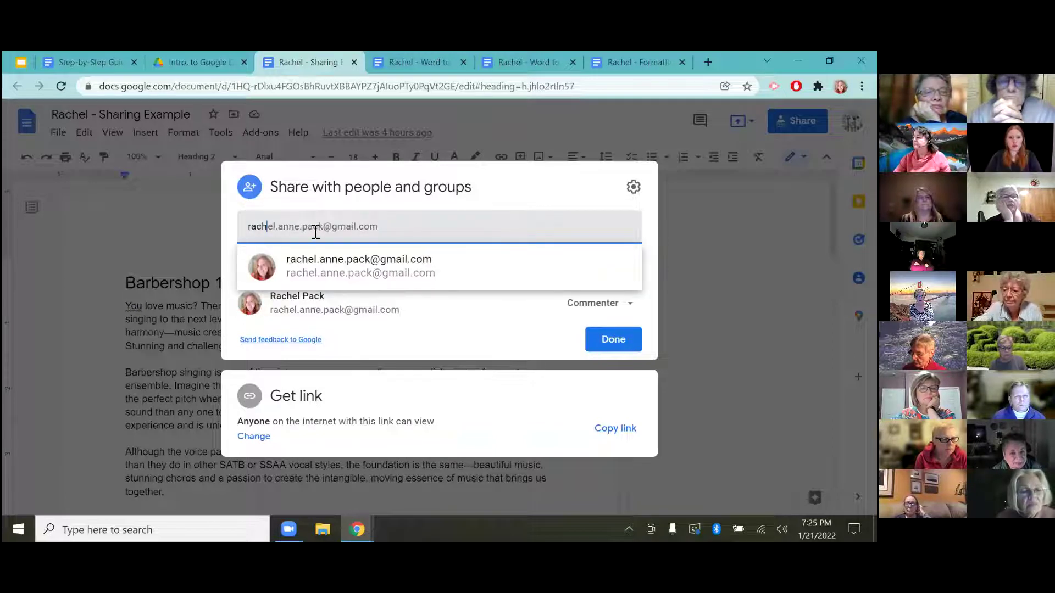
pyautogui.moveTo(339, 263)
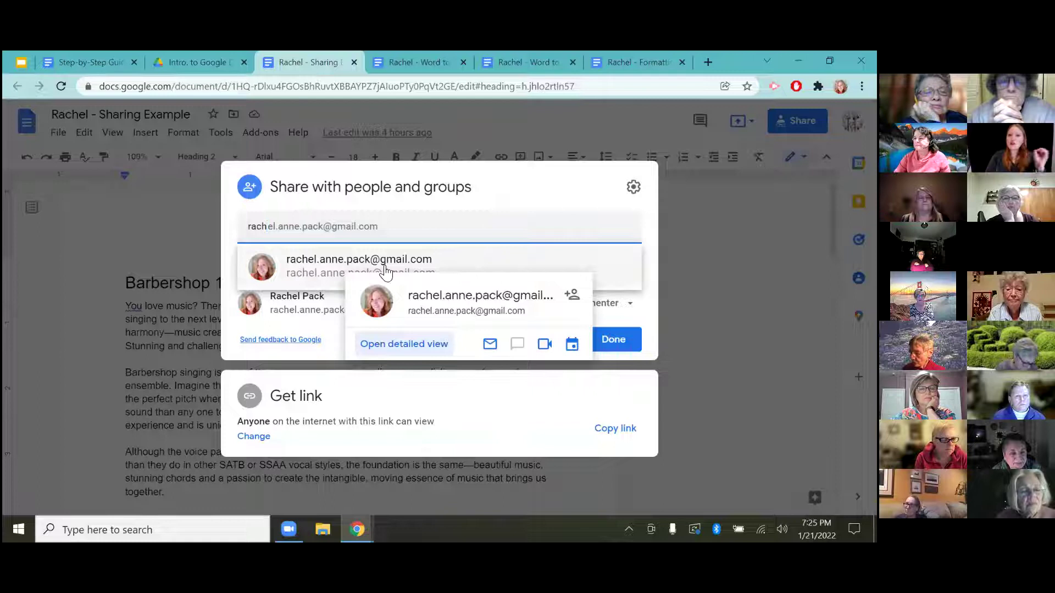
pyautogui.click(332, 266)
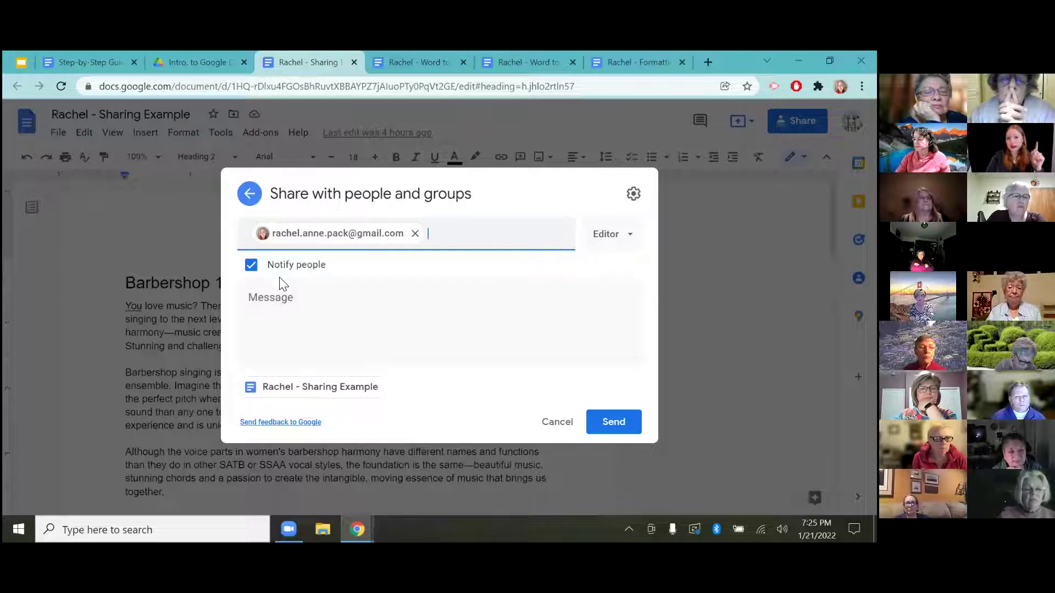
pyautogui.click(296, 325)
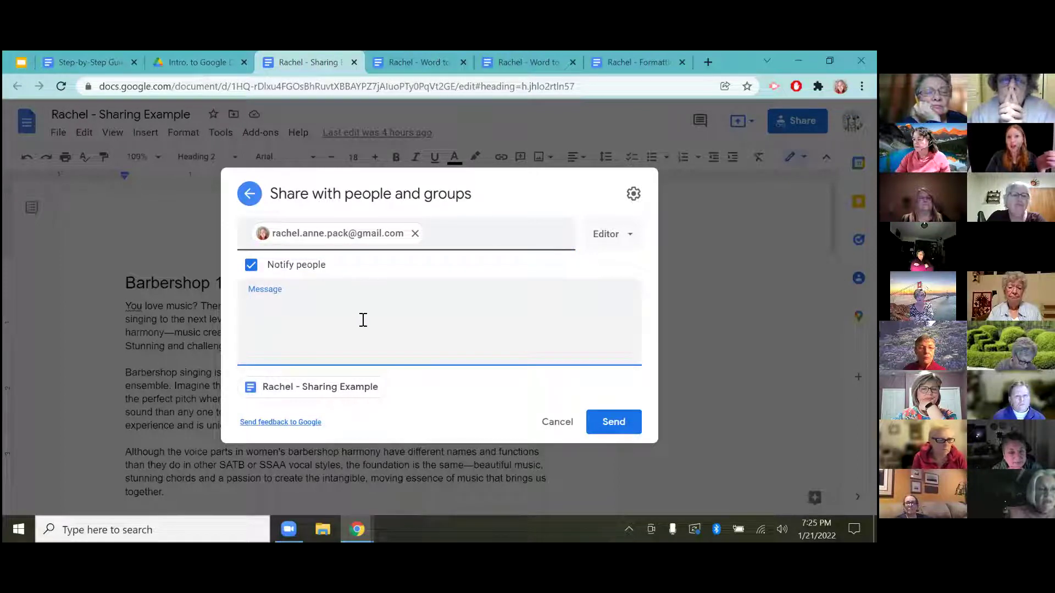
# Step: Add a second recipient by school e-mail address and remove that recipient again
pyautogui.click(447, 235)
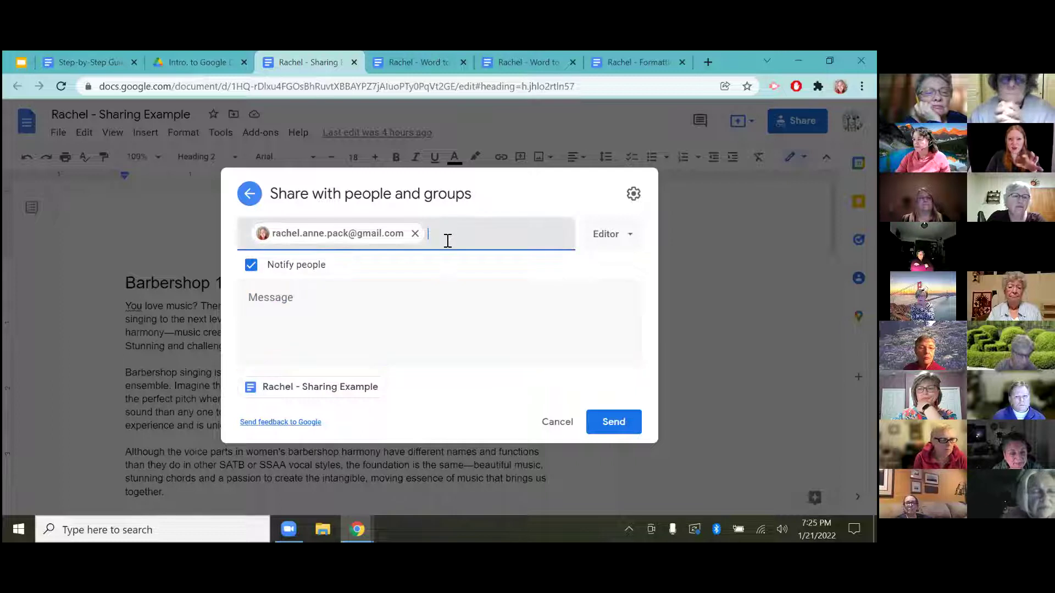
pyautogui.write('sand')
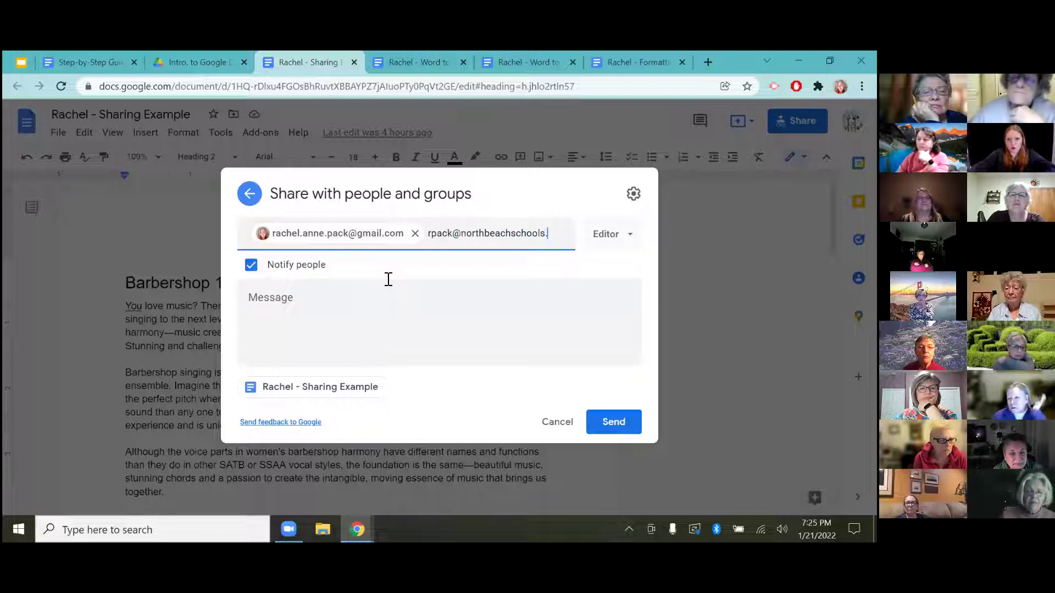
pyautogui.press('Return')
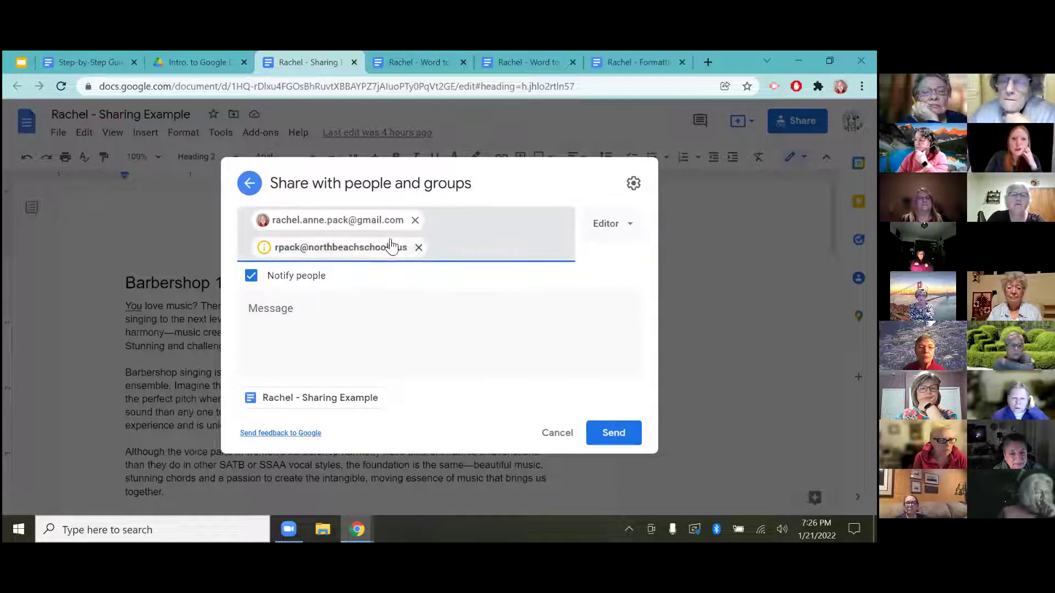
pyautogui.click(419, 248)
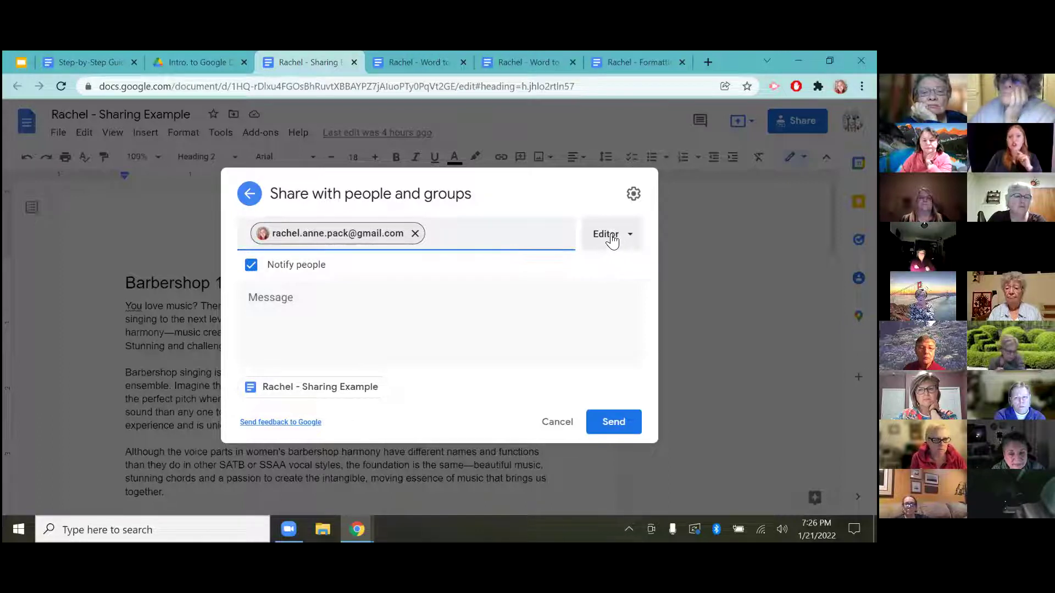
# Step: Set the recipient's role to Viewer, turn off Notify people, and share the document
pyautogui.click(632, 242)
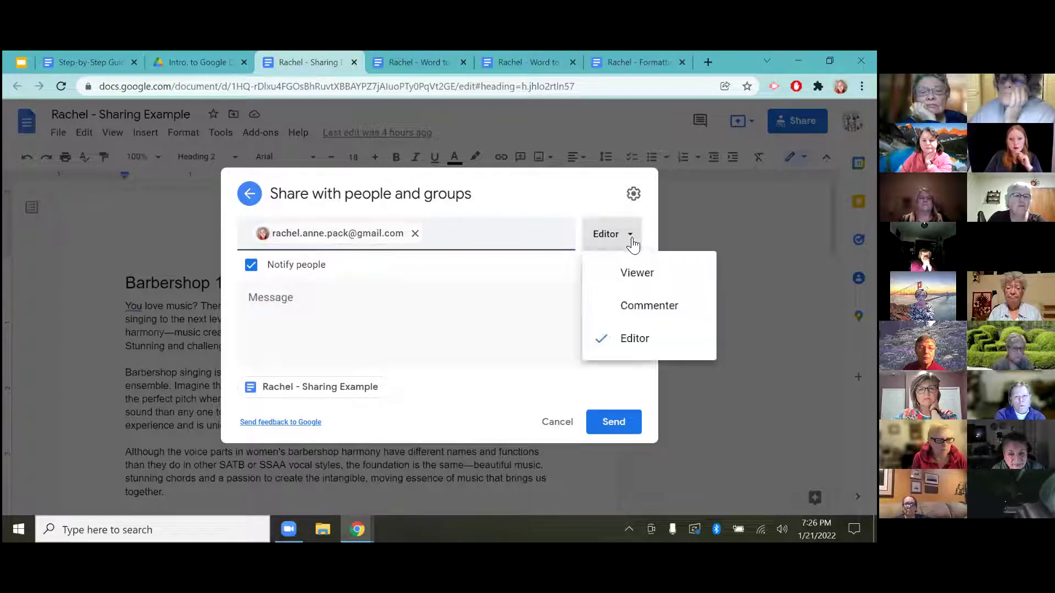
pyautogui.click(635, 276)
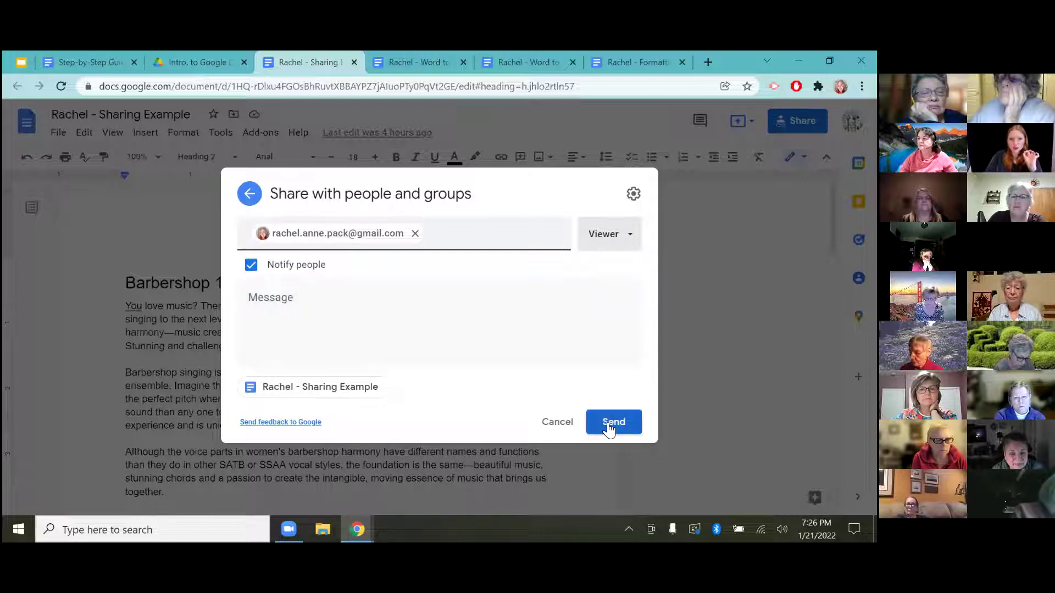
pyautogui.click(250, 265)
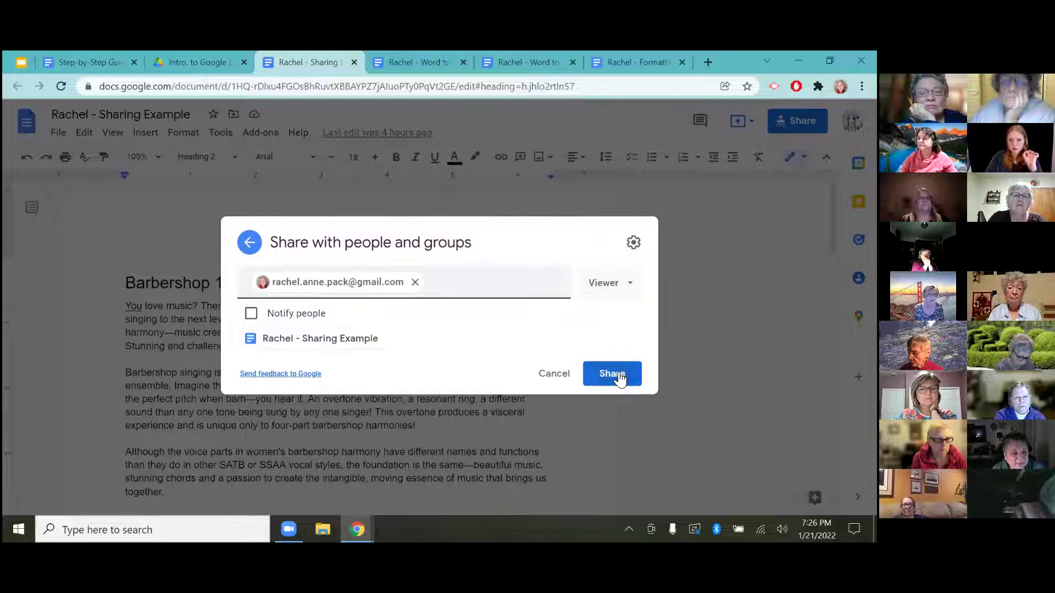
pyautogui.click(612, 383)
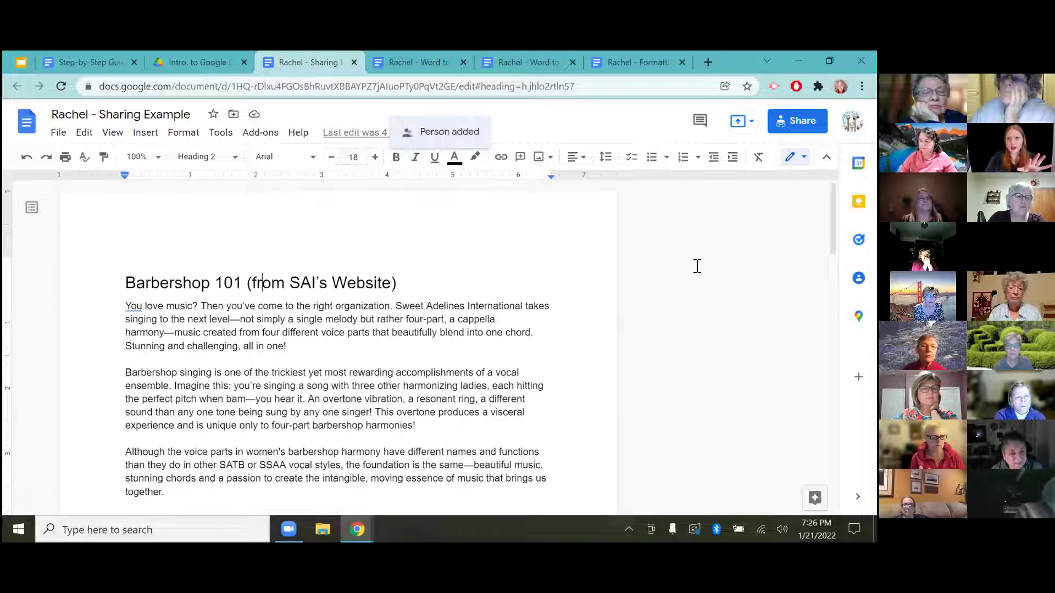
# Step: Open the document under the collaborator's account and try to delete most of the opening paragraph
pyautogui.click(852, 121)
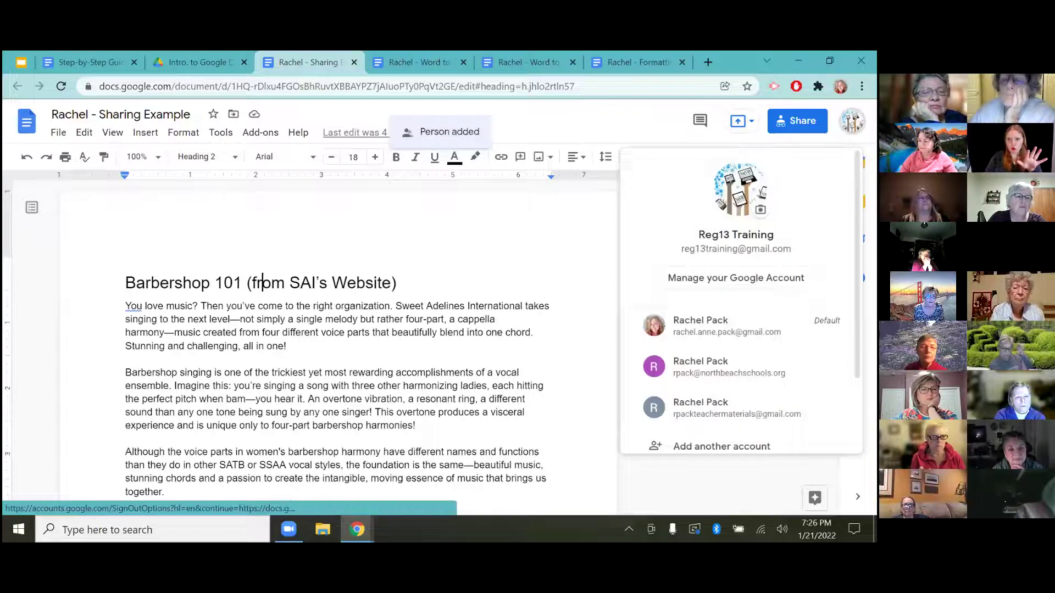
pyautogui.click(671, 330)
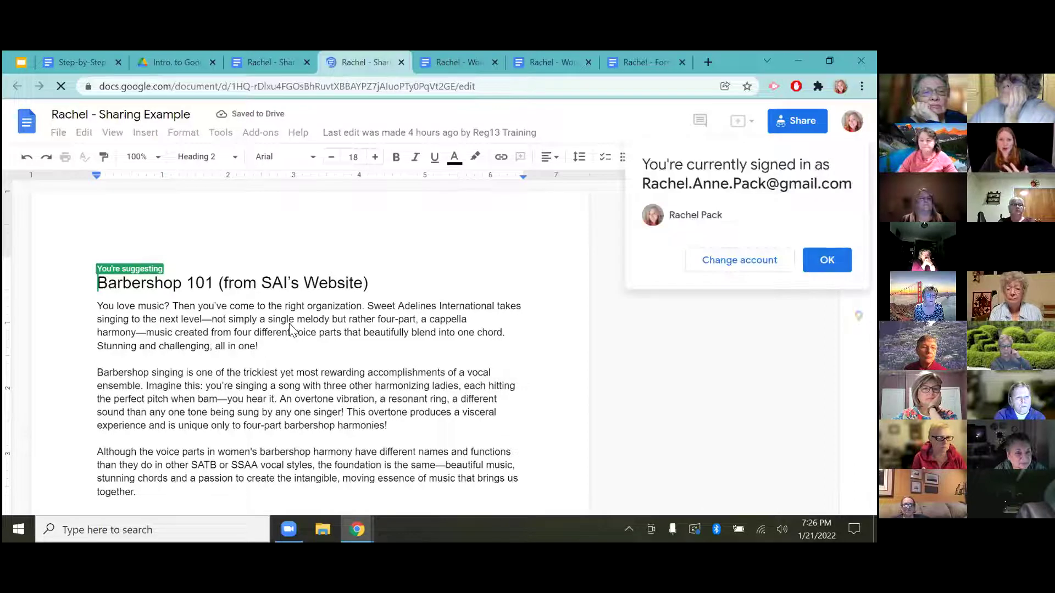
pyautogui.click(199, 306)
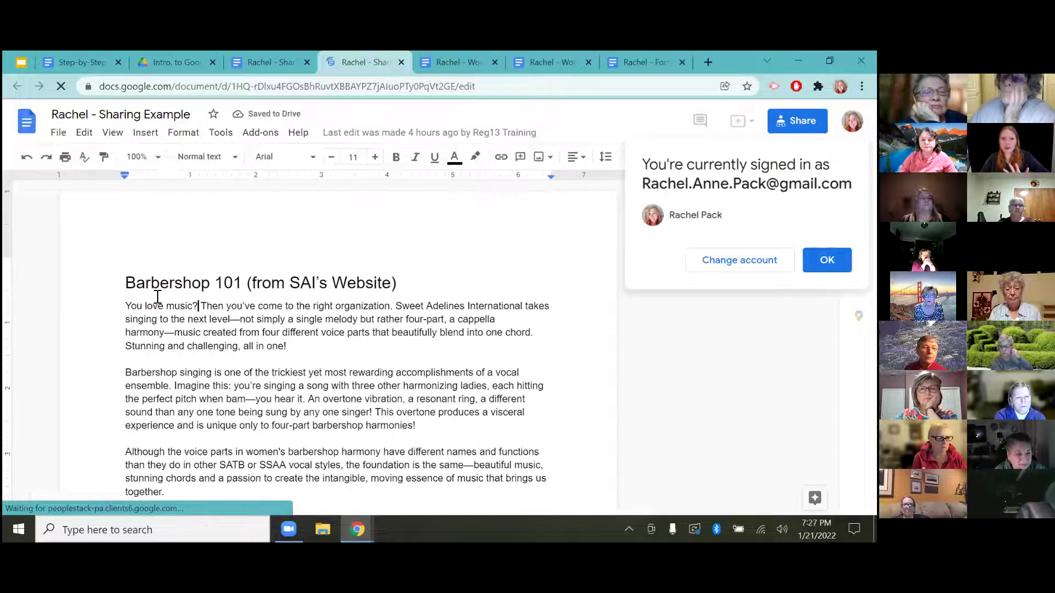
pyautogui.keyDown('shift'); pyautogui.click(300, 355); pyautogui.keyUp('shift')
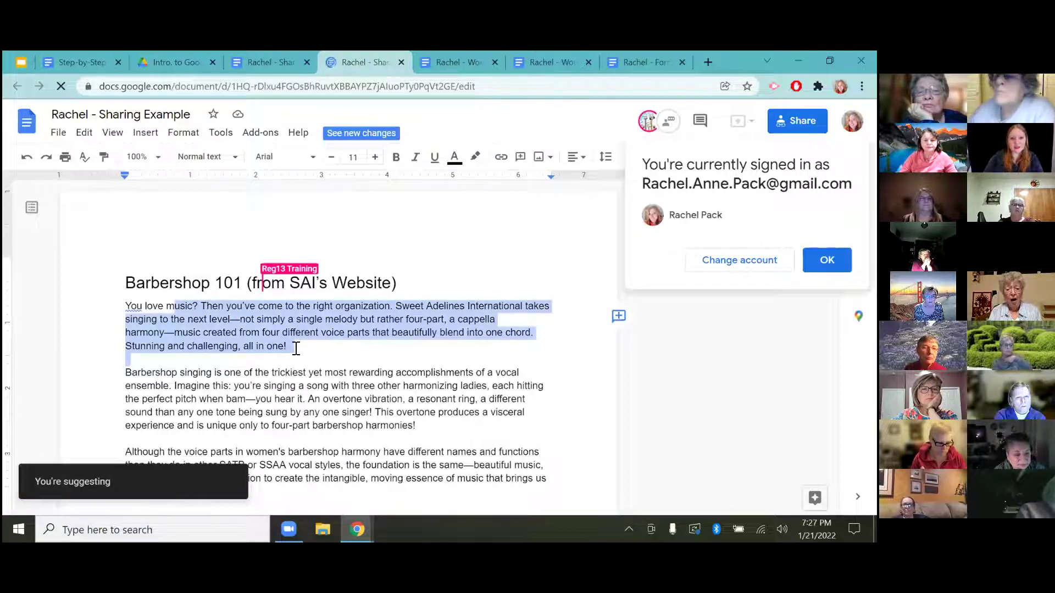
pyautogui.press('Delete')
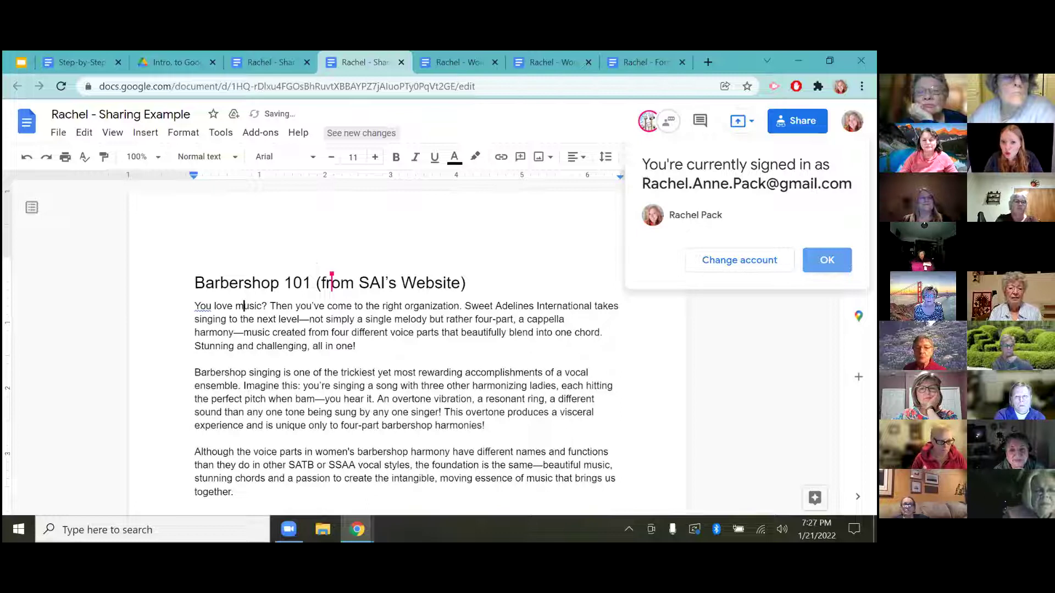
# Step: Return to the owner's copy of the document and set the collaborator's access to Viewer
pyautogui.click(264, 62)
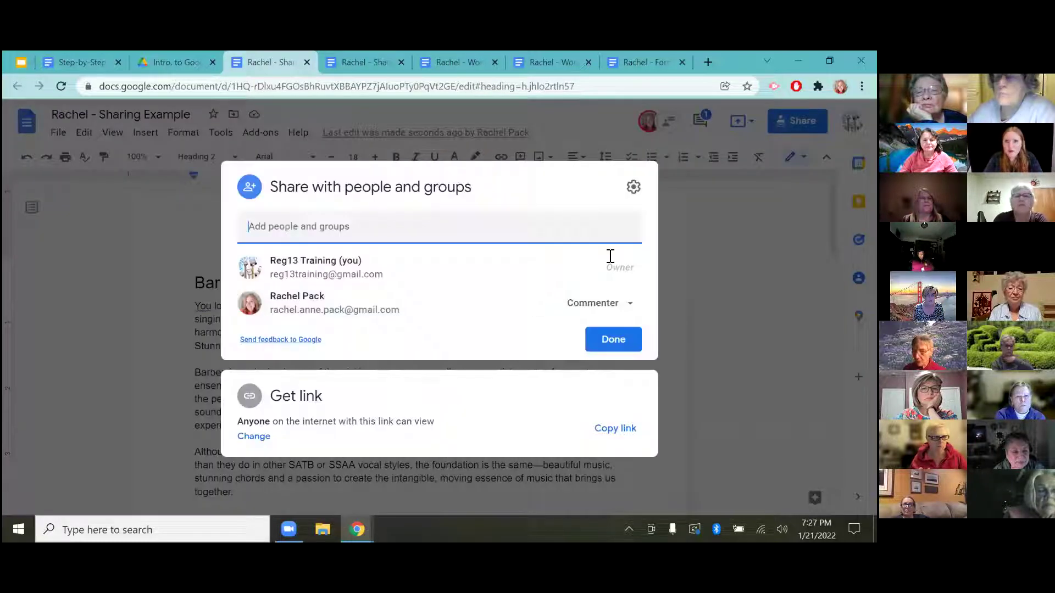
pyautogui.click(599, 303)
pyautogui.click(596, 283)
pyautogui.click(615, 341)
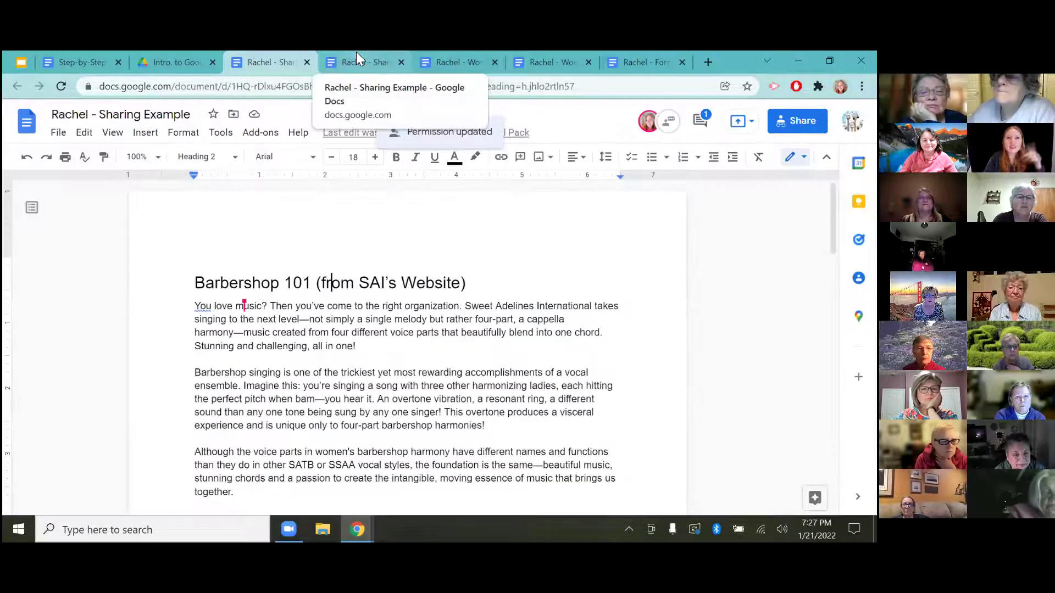
# Step: Reload the second view of the document, delete the text from "101" through the opening paragraph, and undo the deletion
pyautogui.click(356, 54)
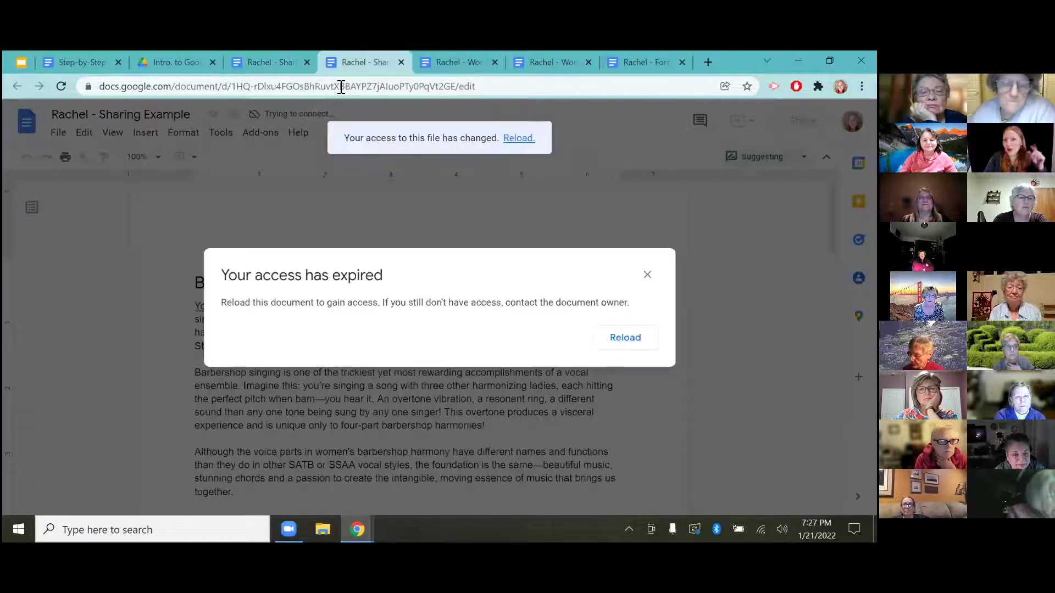
pyautogui.click(622, 339)
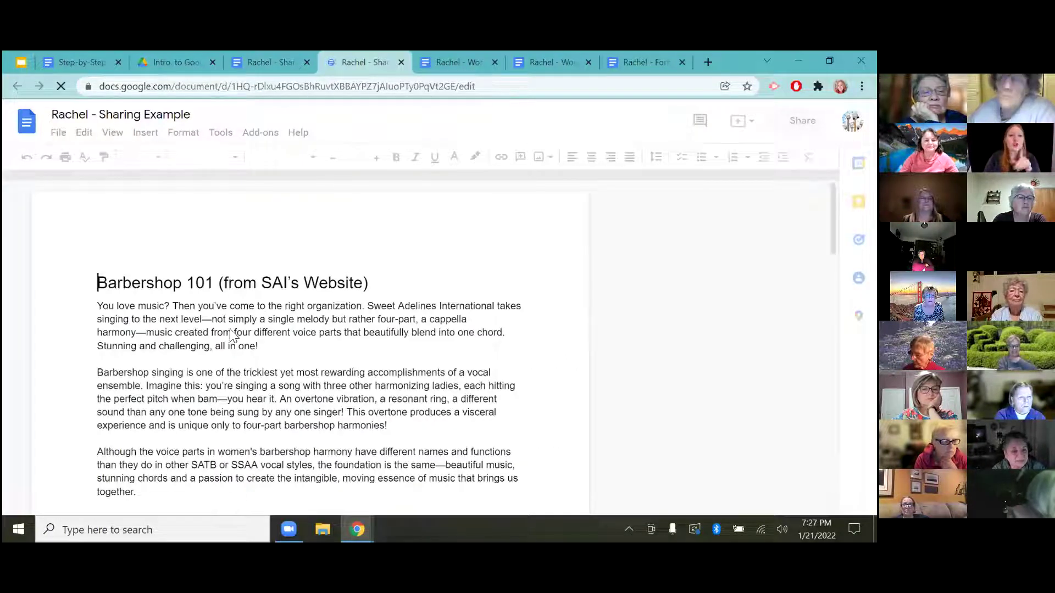
pyautogui.click(218, 306)
pyautogui.moveTo(184, 283); pyautogui.dragTo(276, 345)
pyautogui.press('BackSpace')
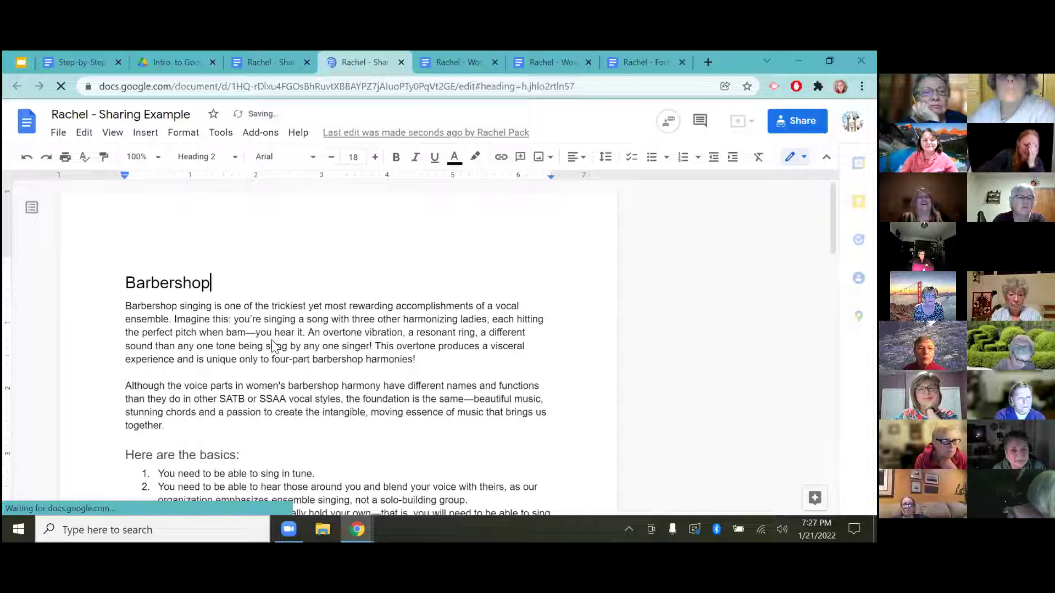
pyautogui.hotkey('ctrl', 'z')
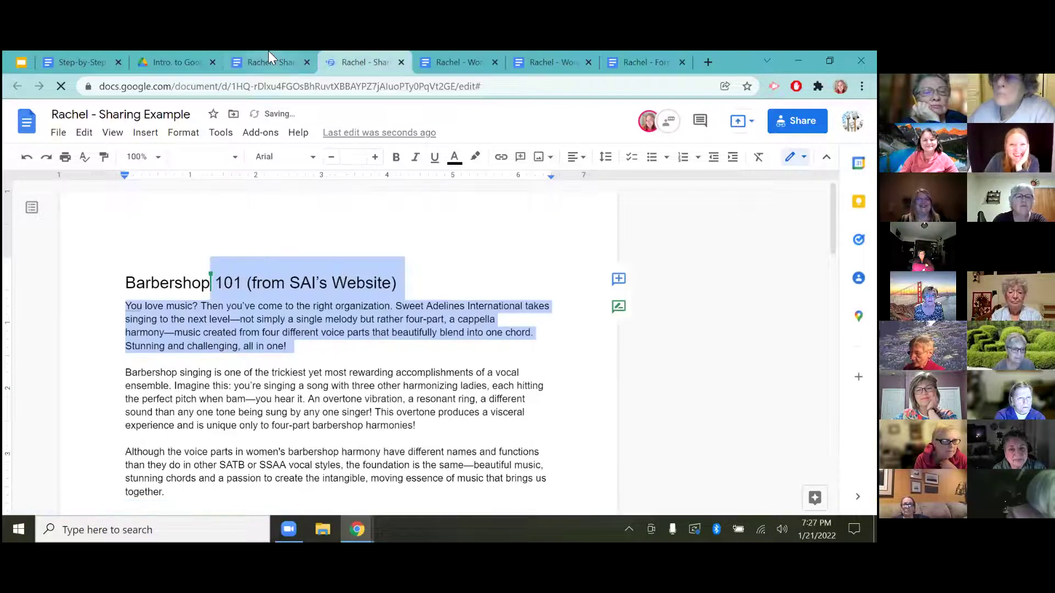
# Step: Check the collaborator's access in the owner's sharing settings and reopen the document under the collaborator's account
pyautogui.click(269, 58)
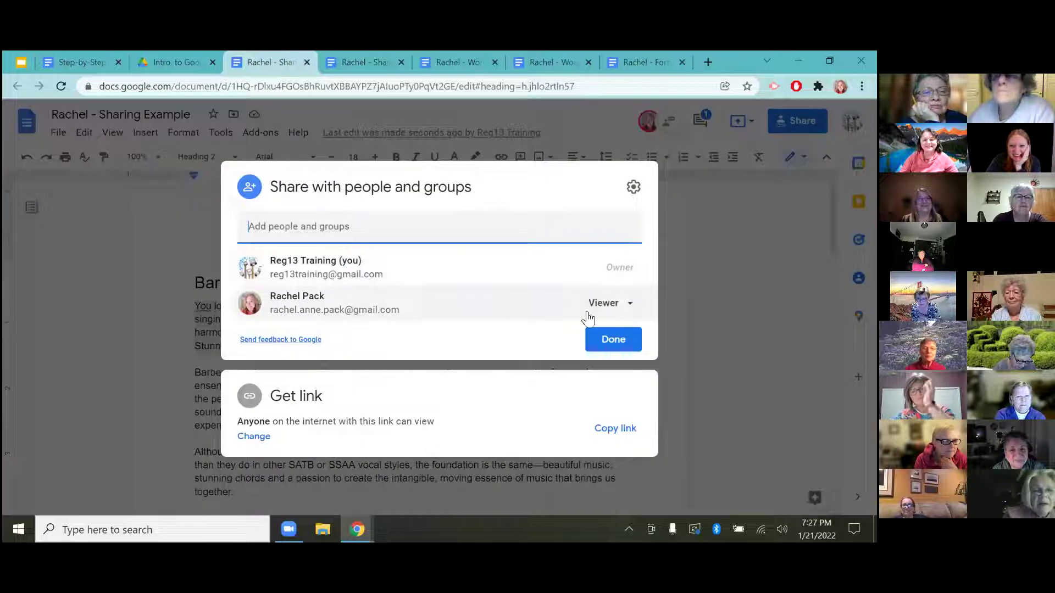
pyautogui.click(623, 337)
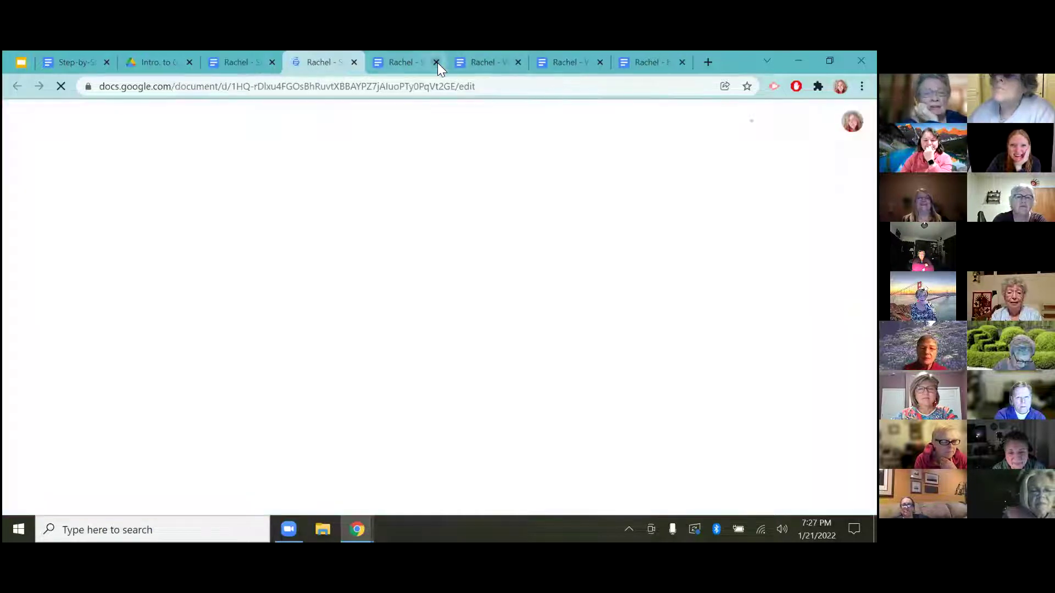
pyautogui.click(437, 62)
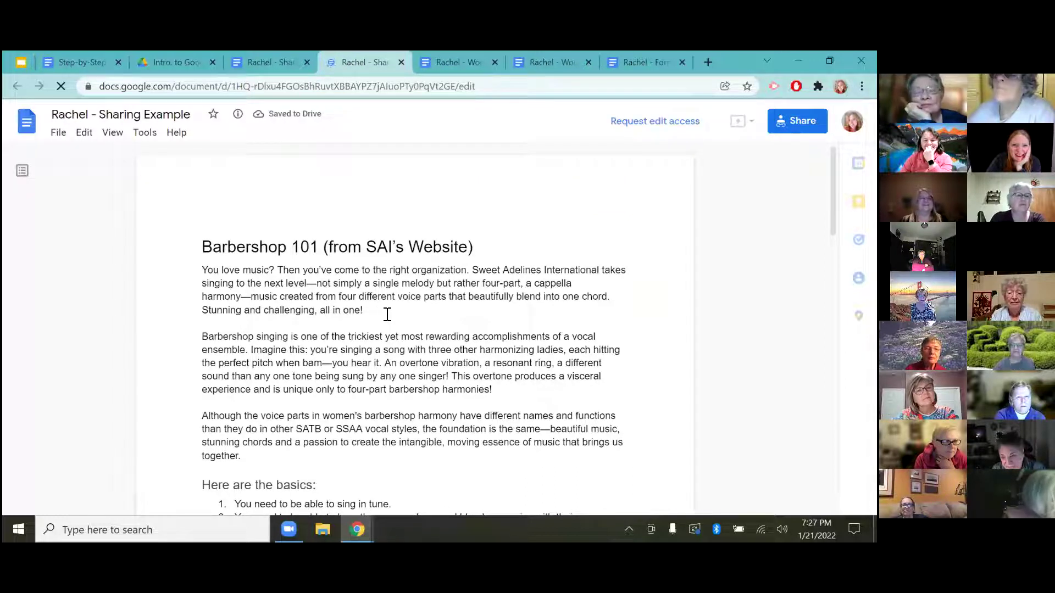
# Step: Test the view-only document by selecting text in the heading and opening paragraph
pyautogui.moveTo(388, 314); pyautogui.dragTo(343, 312)
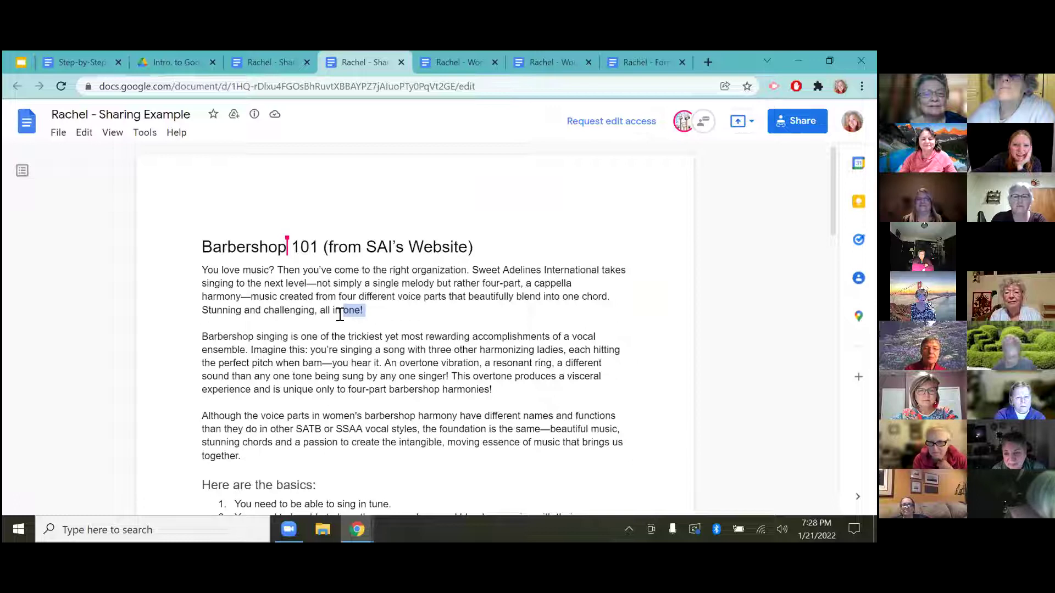
pyautogui.moveTo(357, 313); pyautogui.dragTo(240, 287)
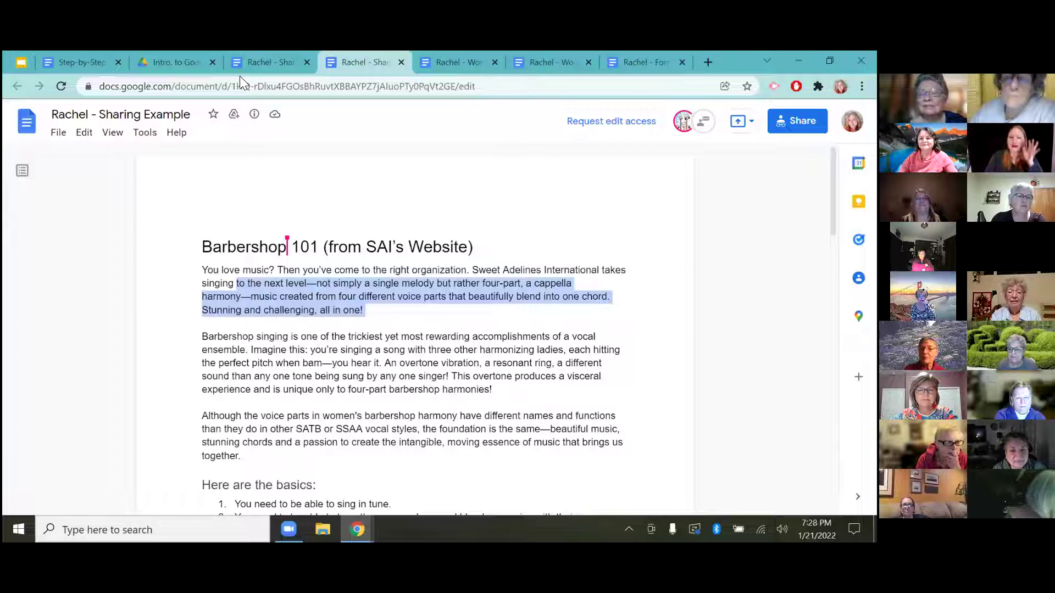
pyautogui.click(368, 279)
pyautogui.moveTo(364, 311); pyautogui.dragTo(237, 254)
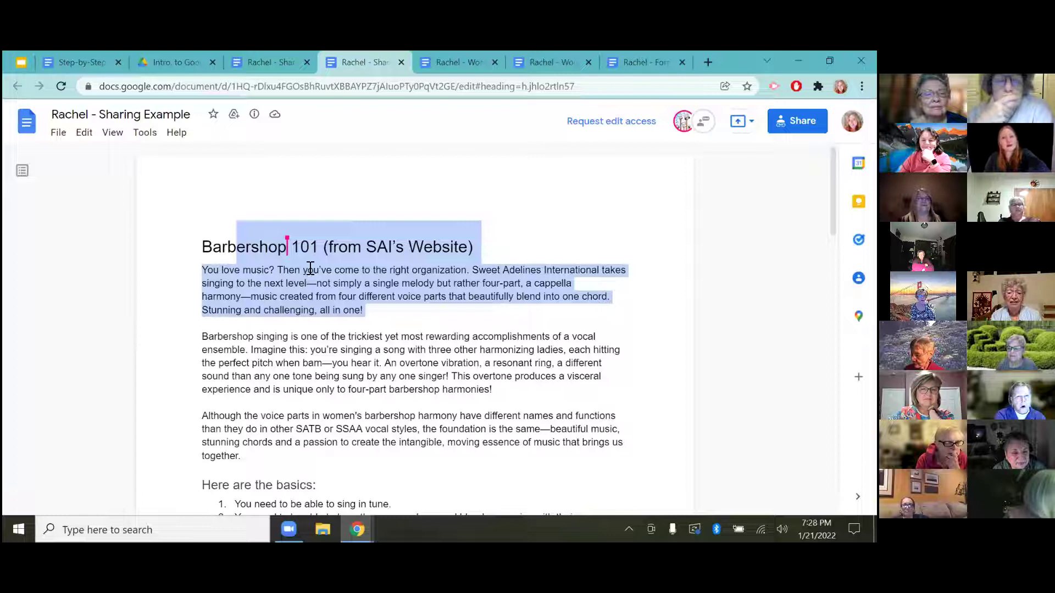
# Step: Close the collaborator's view and the remaining Word and formatting example documents, keeping the owner's Sharing Example open
pyautogui.click(402, 63)
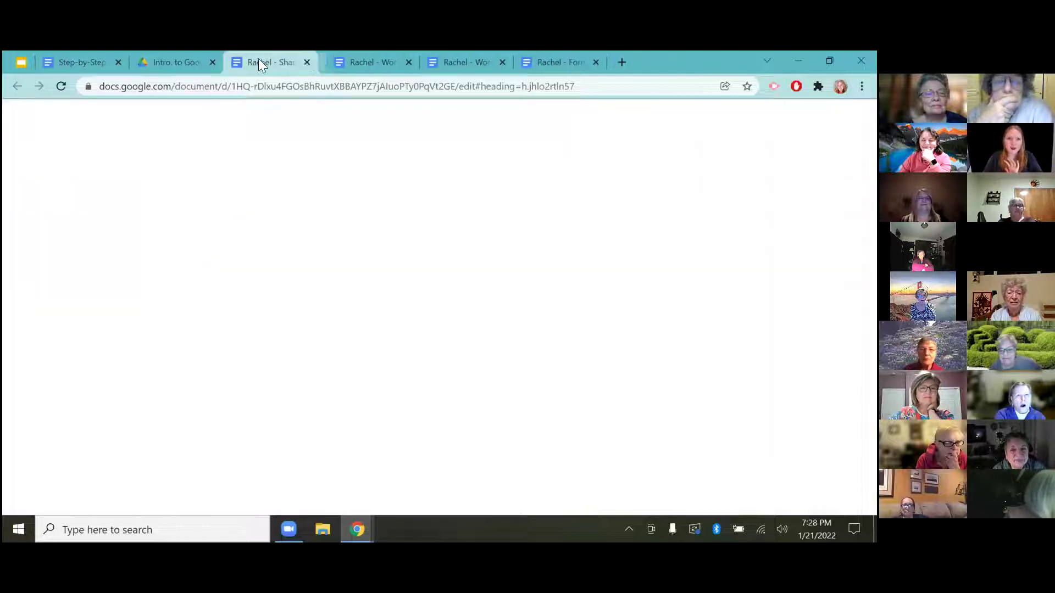
pyautogui.click(403, 63)
pyautogui.click(401, 64)
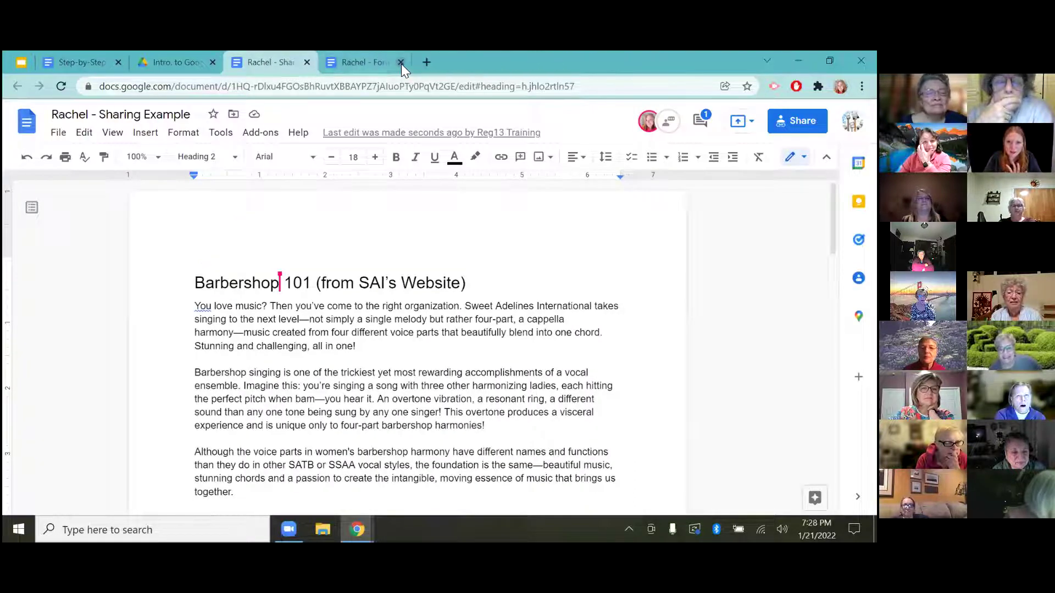
# Step: Set the collaborator's access to the Sharing Example document to Commenter and finish sharing
pyautogui.click(798, 121)
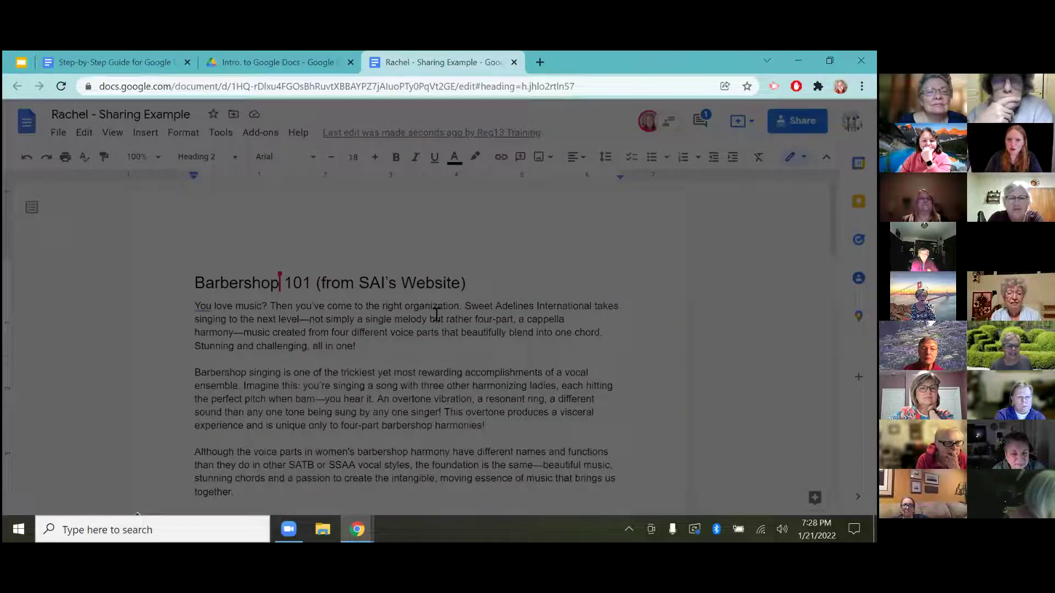
pyautogui.click(630, 303)
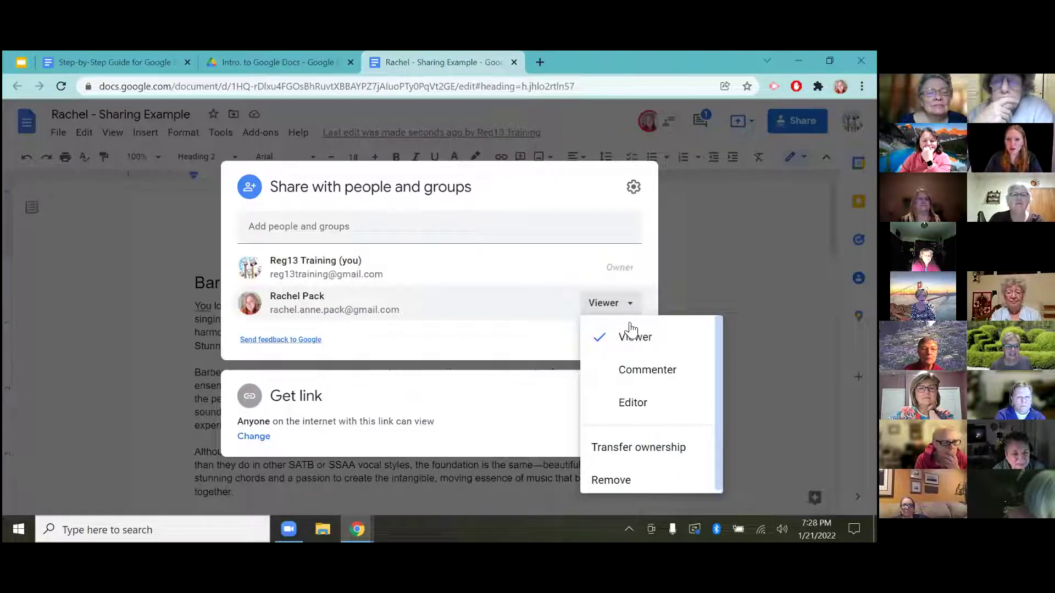
pyautogui.click(646, 370)
pyautogui.click(611, 340)
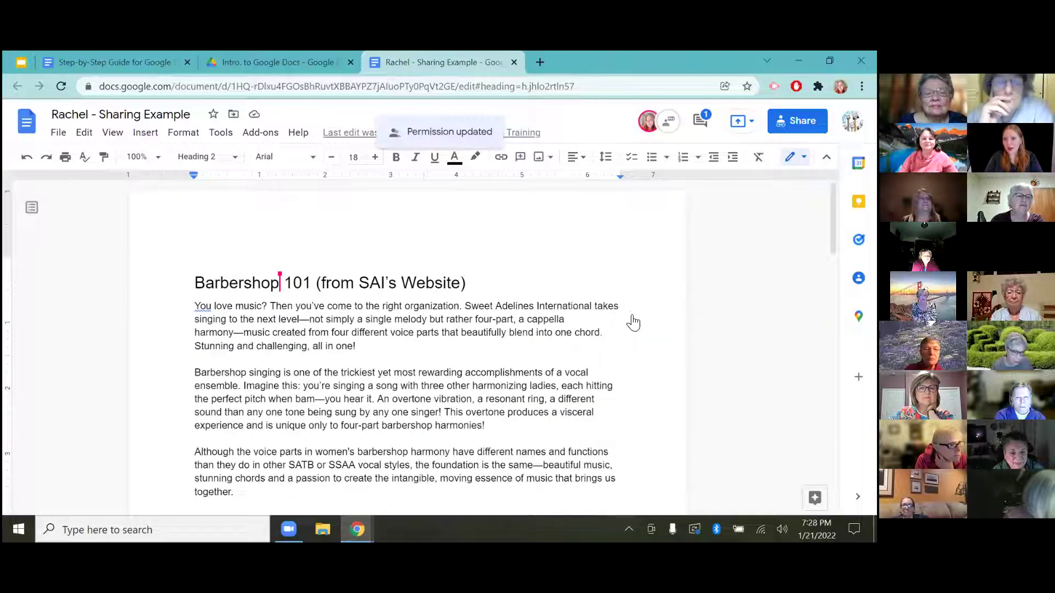
# Step: Open the document under the collaborator's account and suggest deleting "music created from four different voice parts" through the end of the first paragraph
pyautogui.click(852, 121)
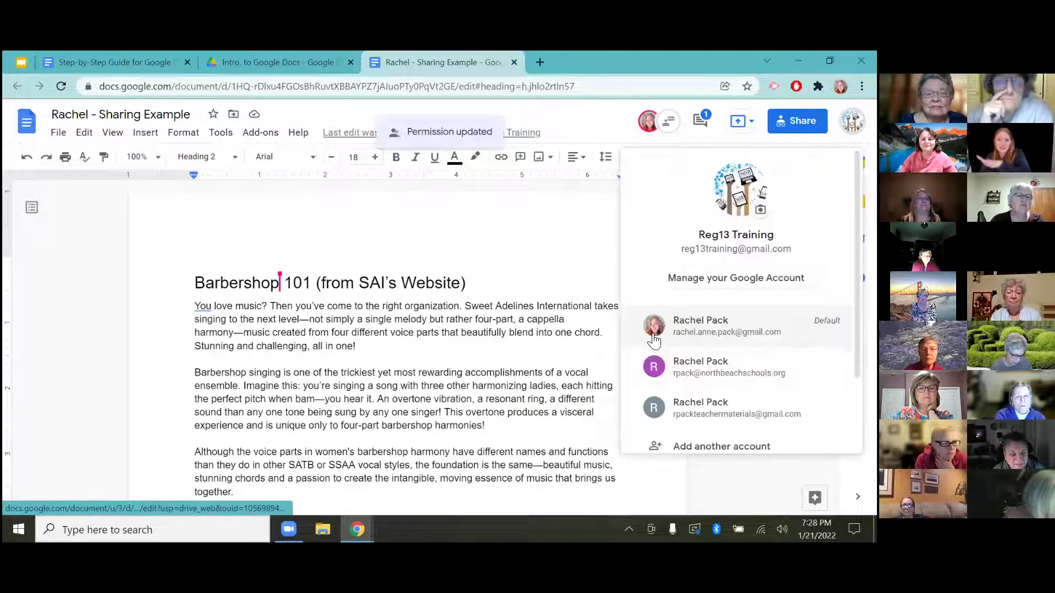
pyautogui.click(661, 330)
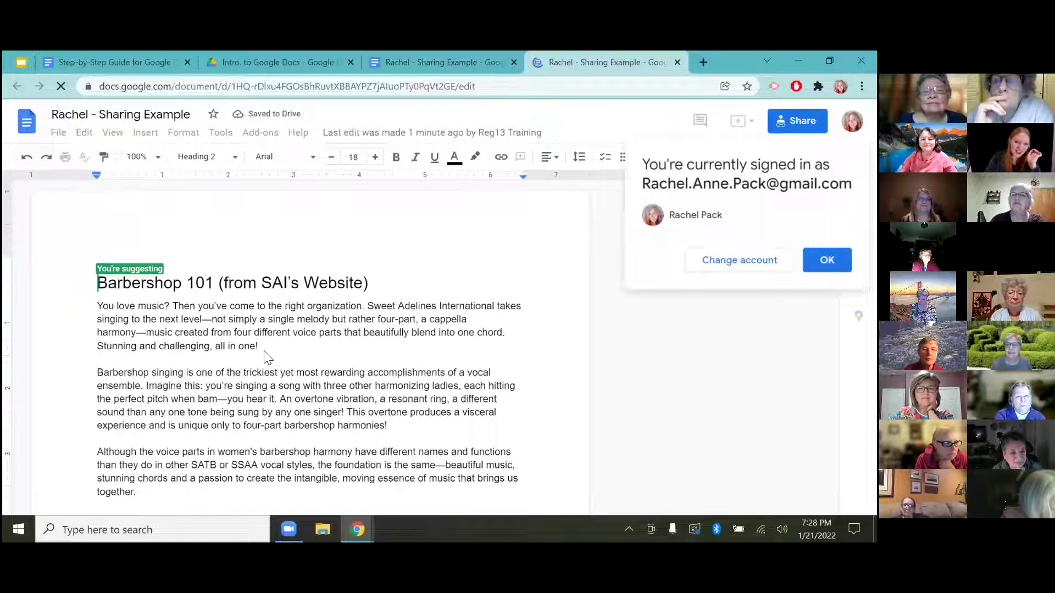
pyautogui.moveTo(269, 350); pyautogui.dragTo(177, 334)
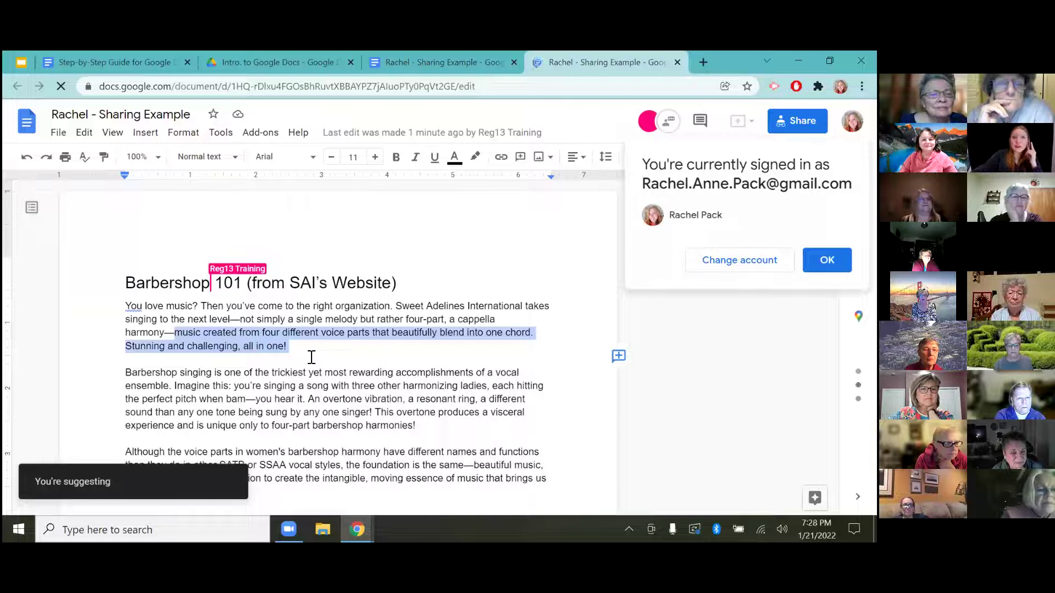
pyautogui.press('Delete')
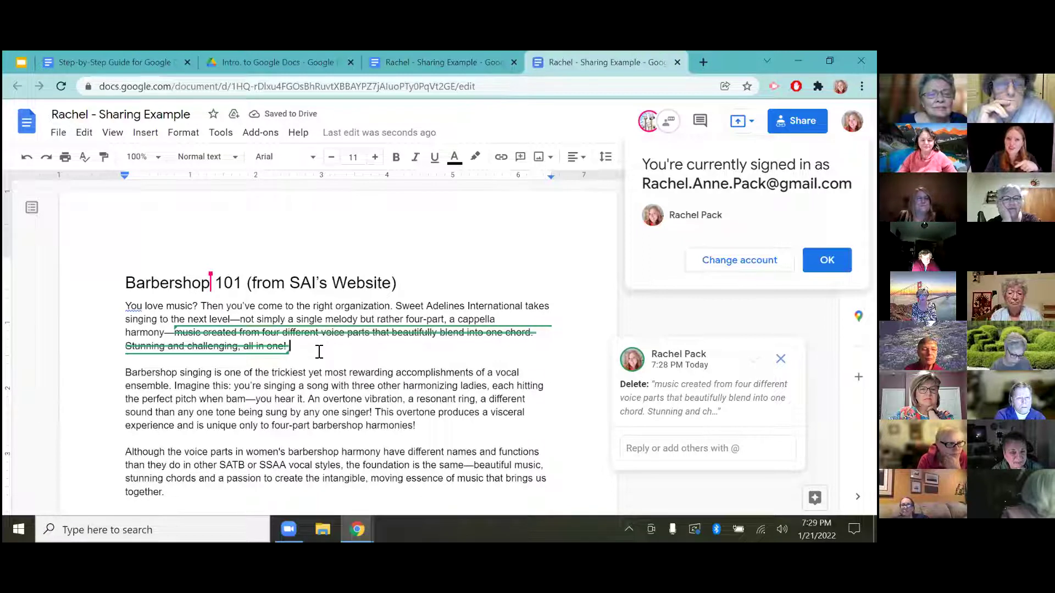
# Step: Suggest adding "The best" before "Barbershop singing" at the start of the second paragraph
pyautogui.click(141, 373)
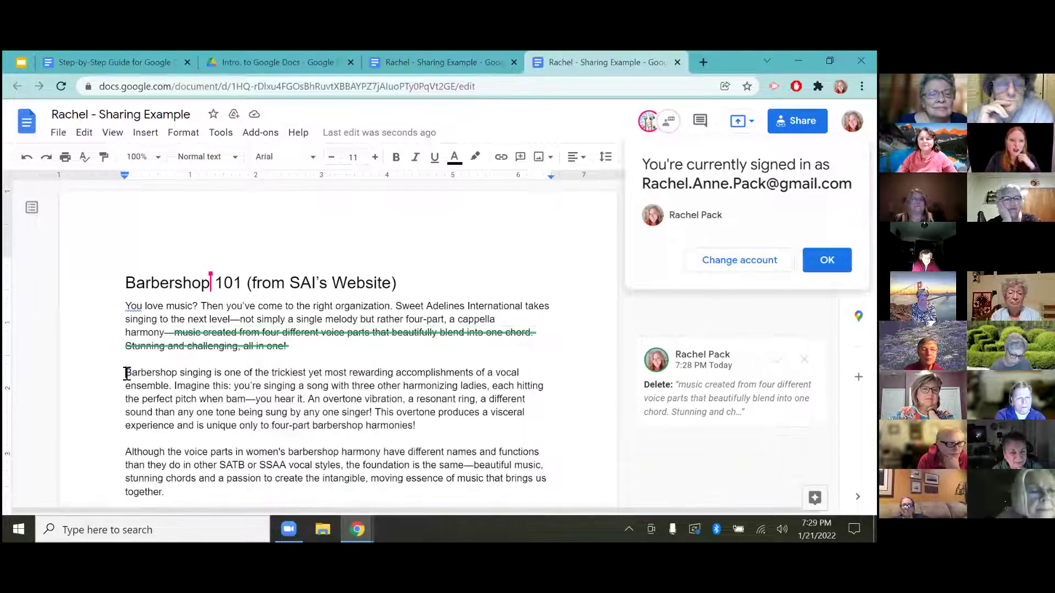
pyautogui.write('The best')
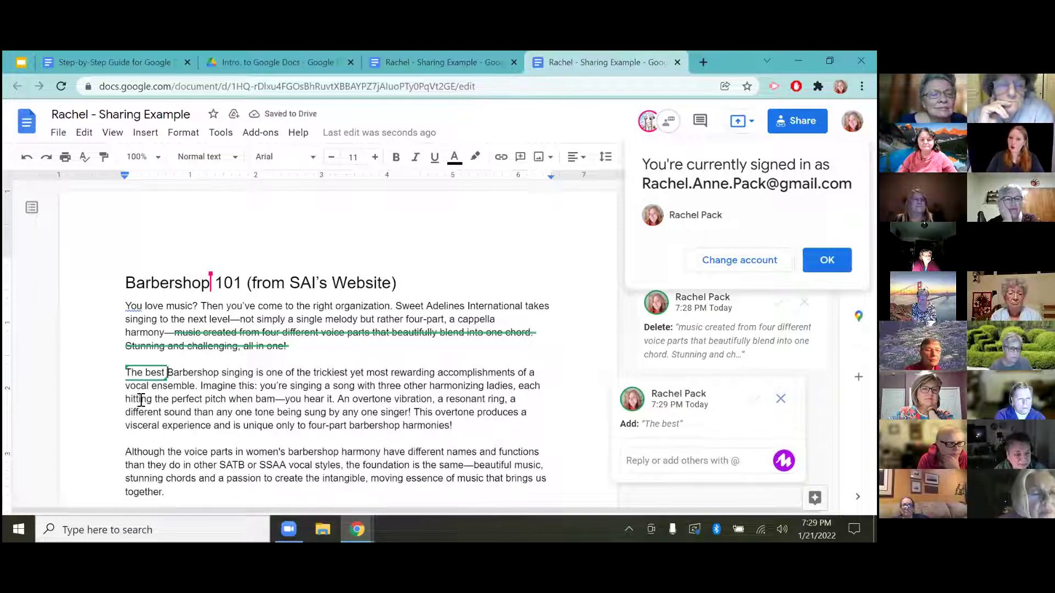
pyautogui.click(292, 373)
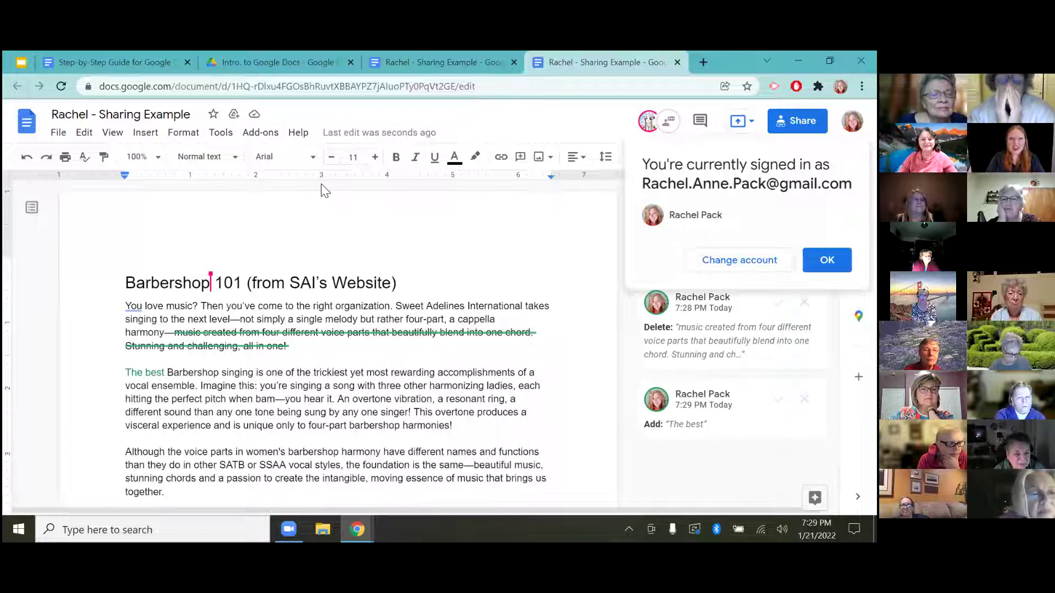
# Step: In the owner's copy of the document, reject the suggested deletion and accept the suggested addition of "The best"
pyautogui.click(475, 56)
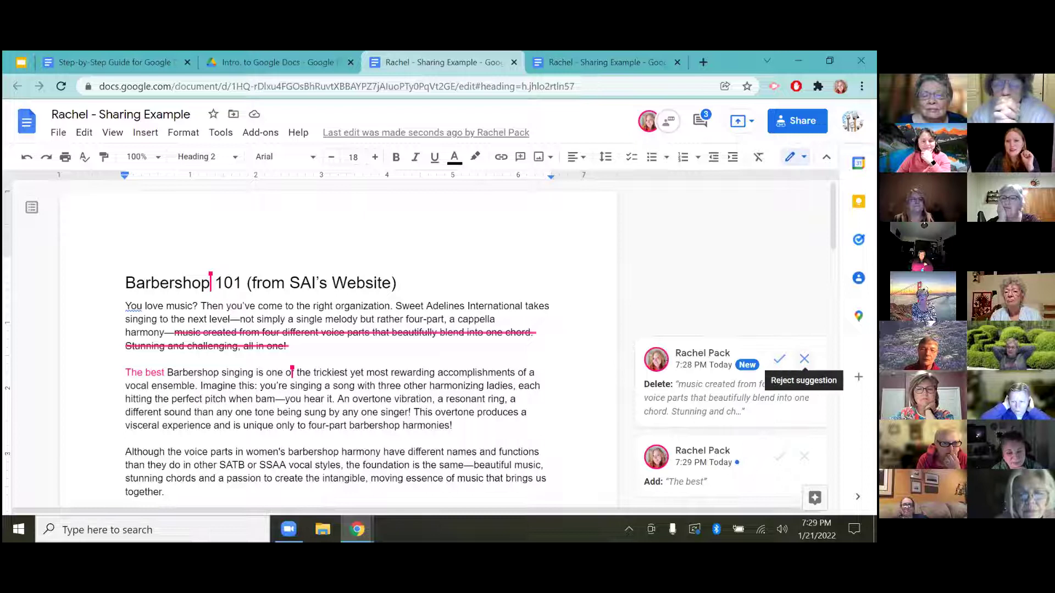
pyautogui.click(805, 358)
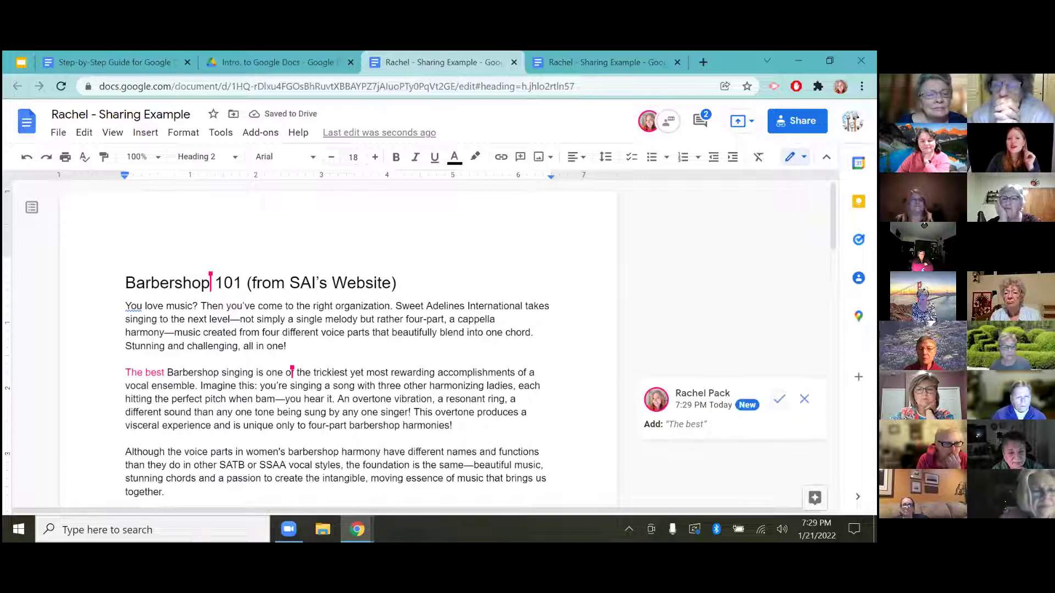
pyautogui.click(779, 399)
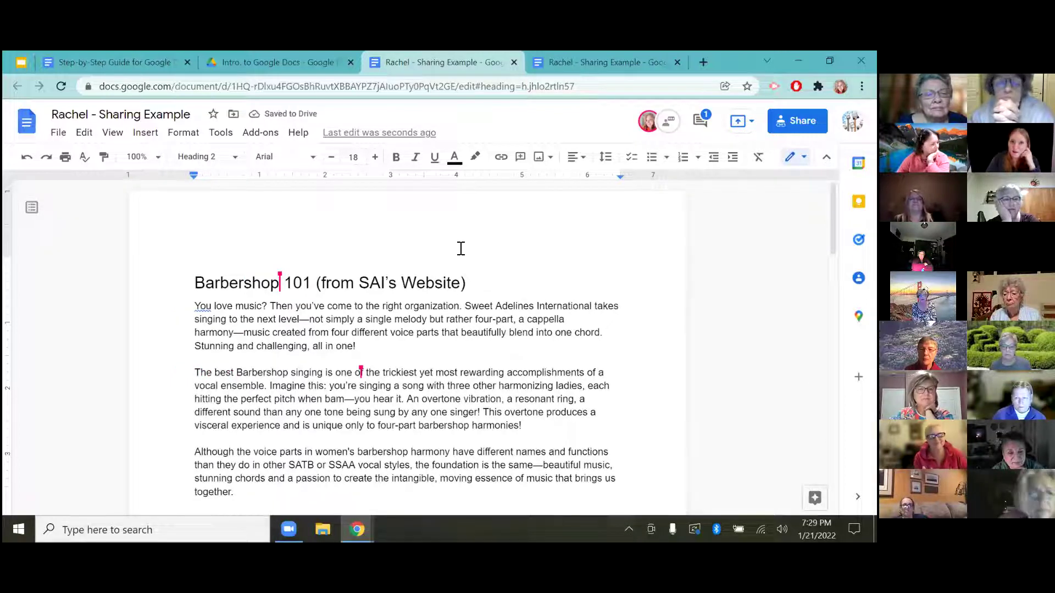
# Step: Under the collaborator's account, comment "This sentence is amazing!" on the Sweet Adelines International sentence in the first paragraph
pyautogui.click(588, 58)
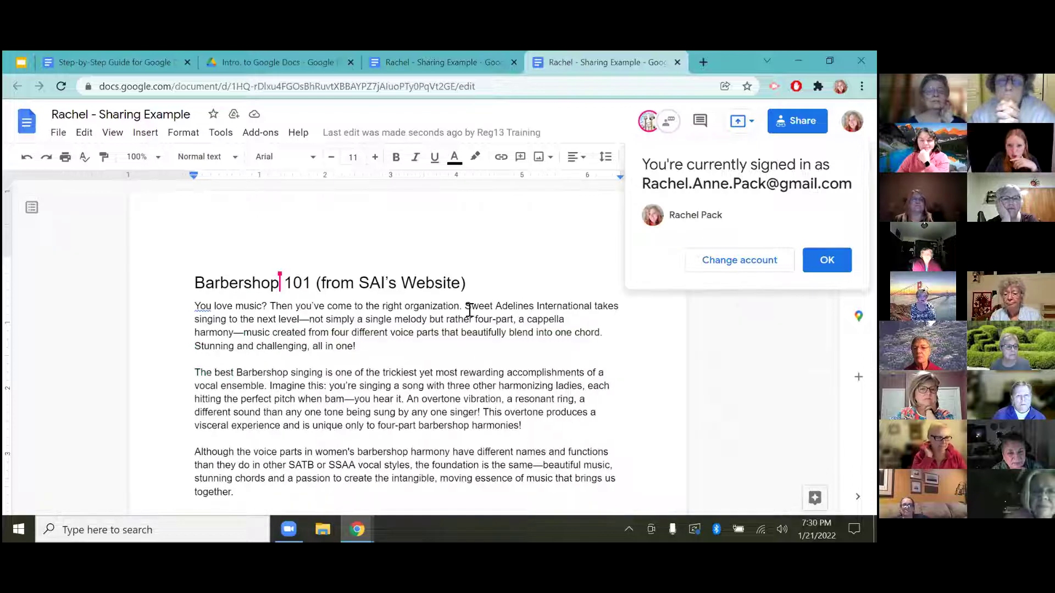
pyautogui.moveTo(470, 306); pyautogui.dragTo(556, 335)
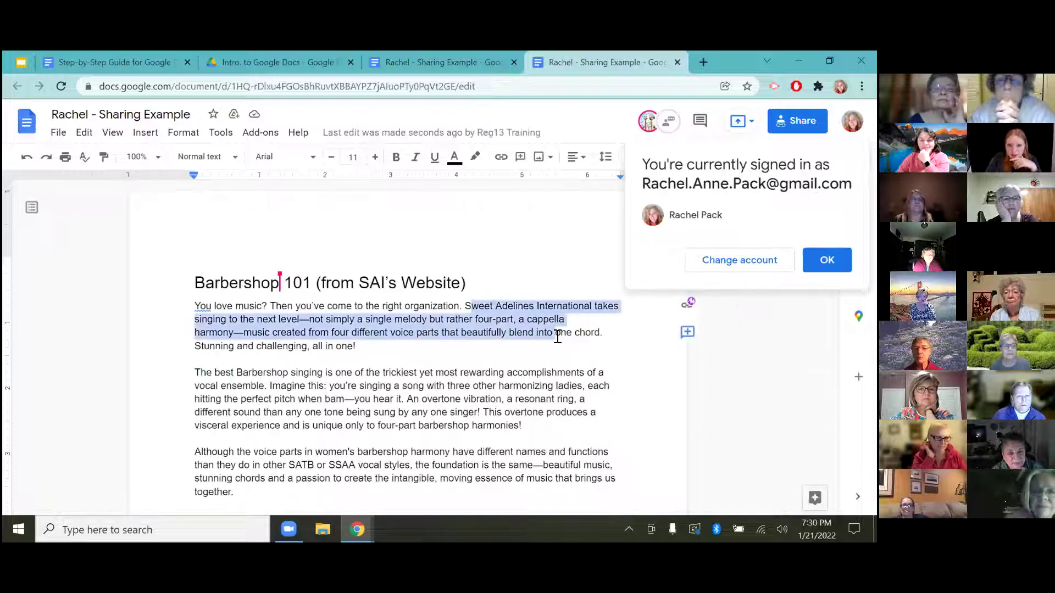
pyautogui.click(522, 162)
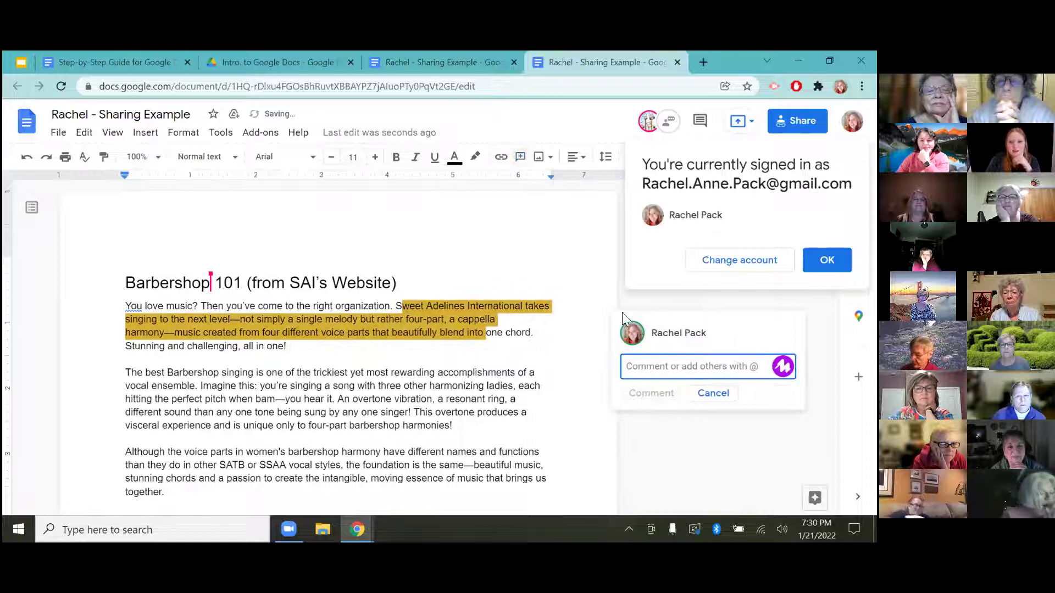
pyautogui.write('Thi')
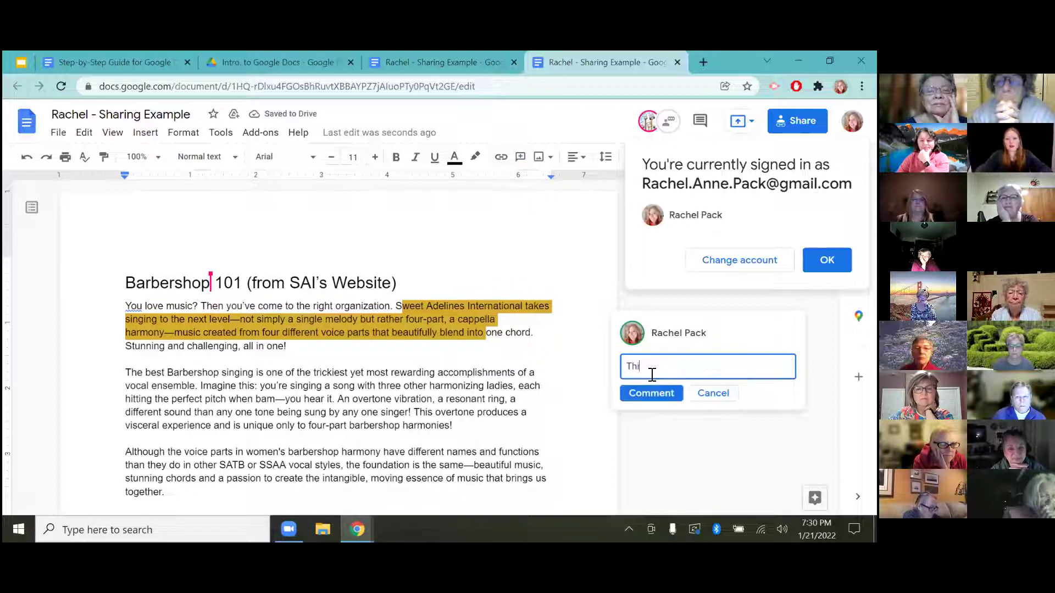
pyautogui.write('s sentence is am')
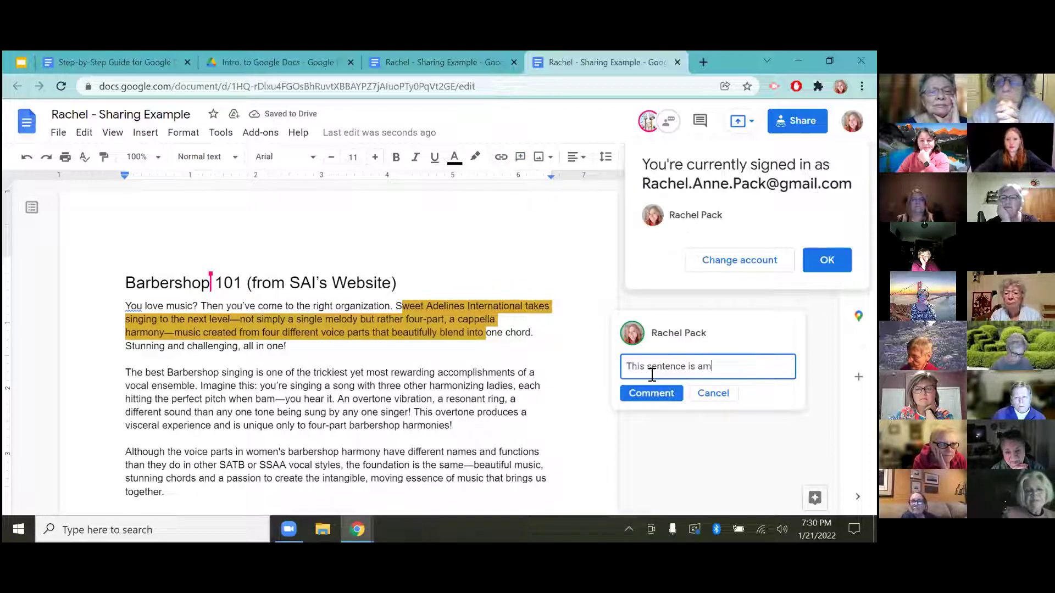
pyautogui.write('azing!')
pyautogui.press('Return')
pyautogui.click(651, 406)
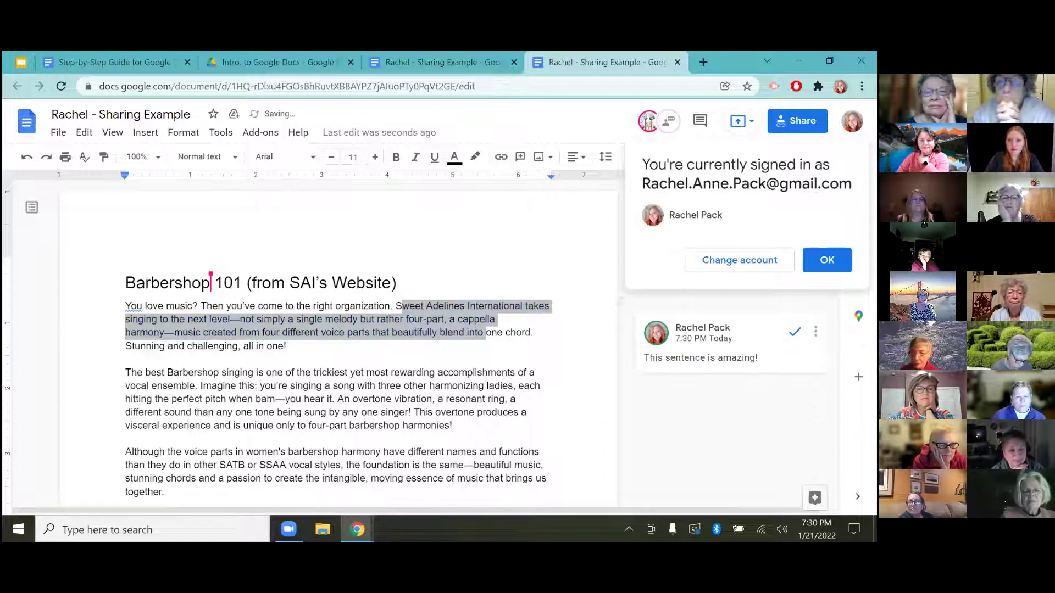
# Step: Return to the owner's view and resolve the collaborator's comment on the first paragraph
pyautogui.click(459, 52)
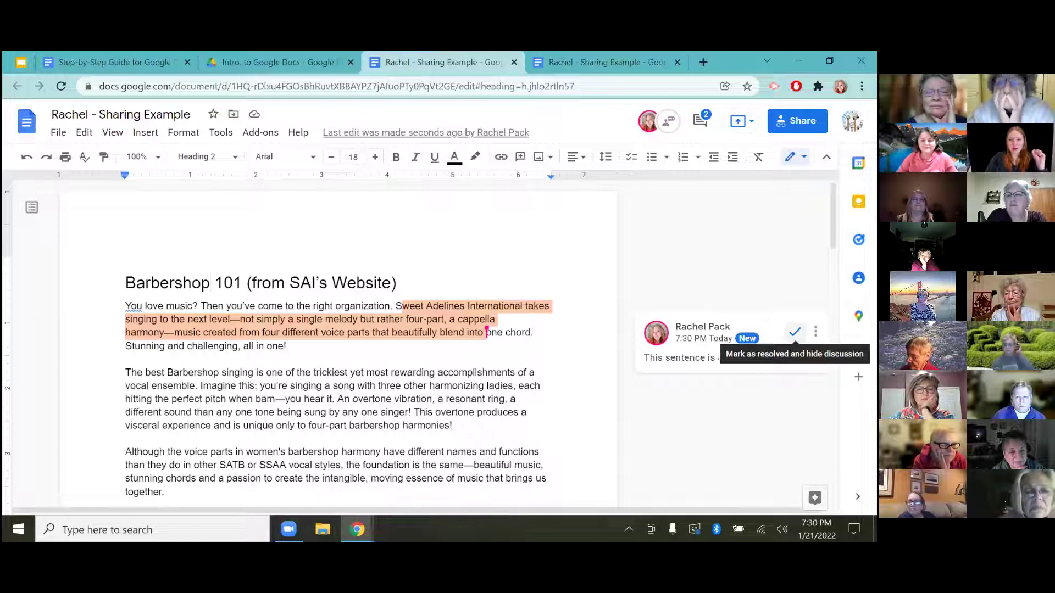
pyautogui.click(795, 331)
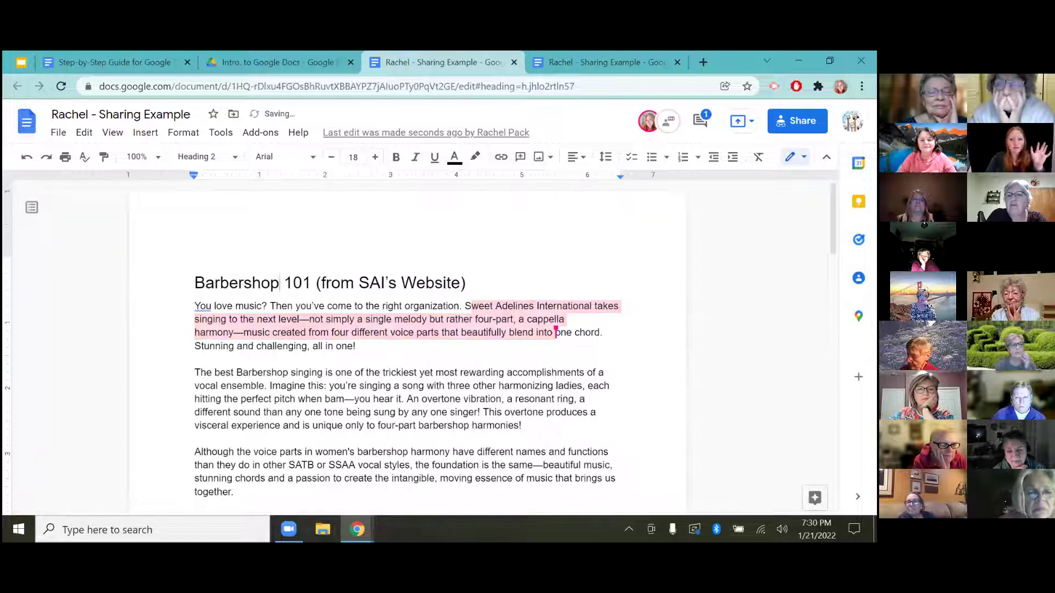
pyautogui.click(613, 357)
pyautogui.click(529, 372)
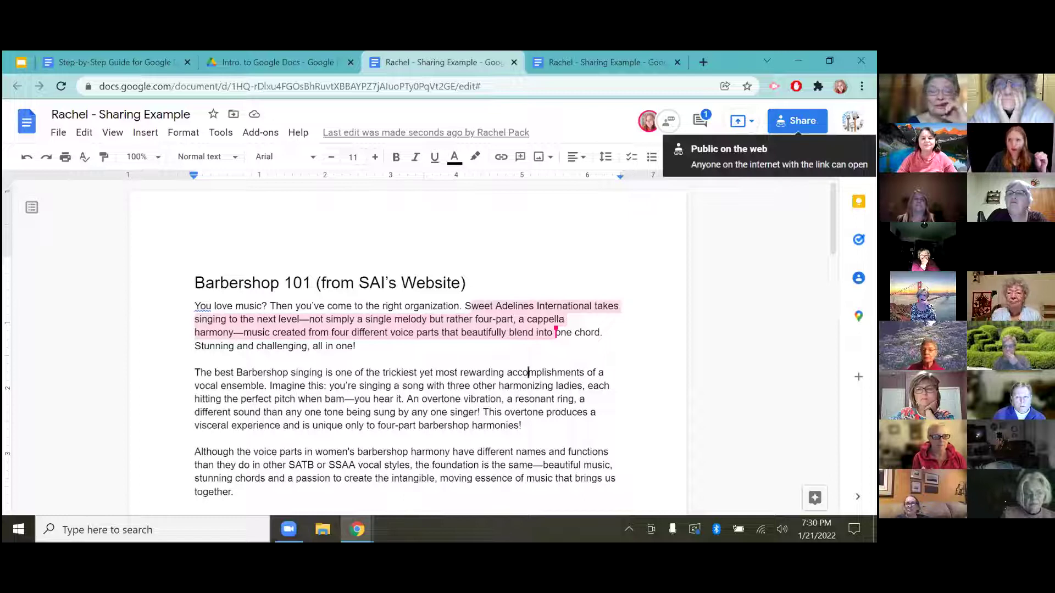
# Step: Change the document's link access to Restricted in the owner's sharing settings
pyautogui.click(798, 121)
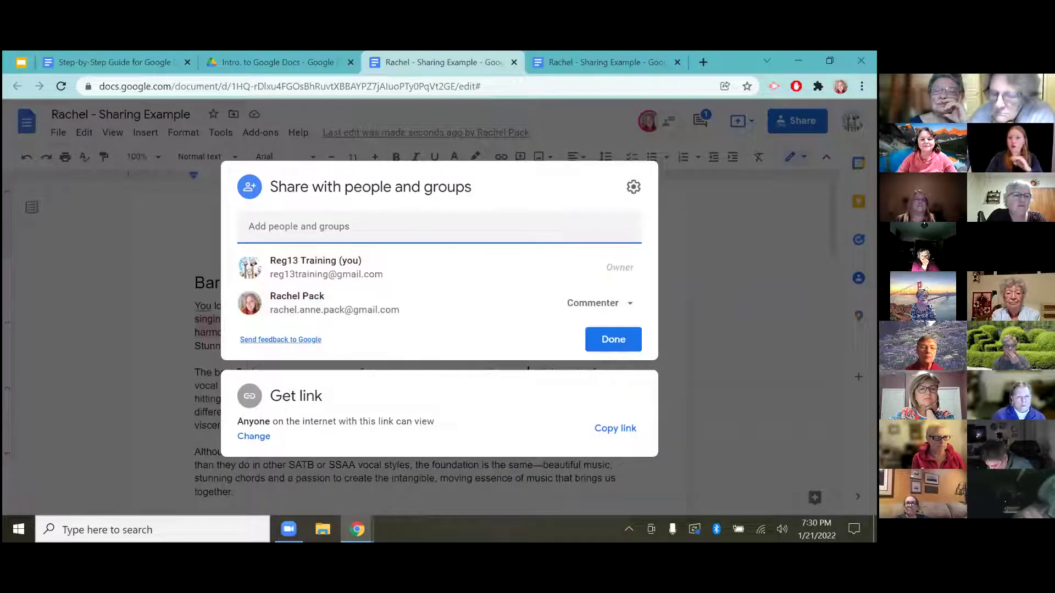
pyautogui.click(254, 437)
pyautogui.click(347, 364)
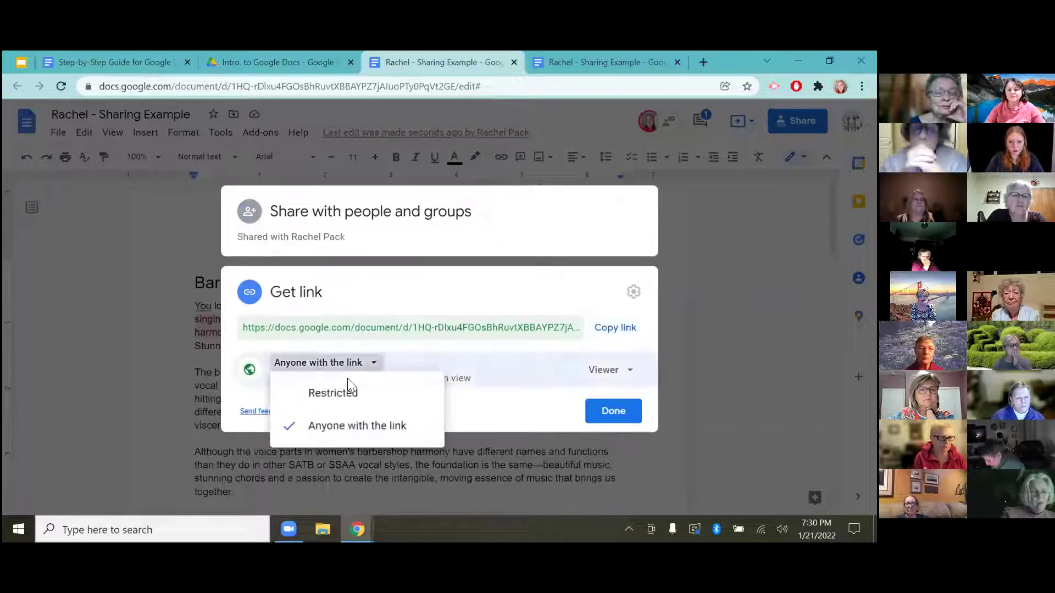
pyautogui.click(347, 391)
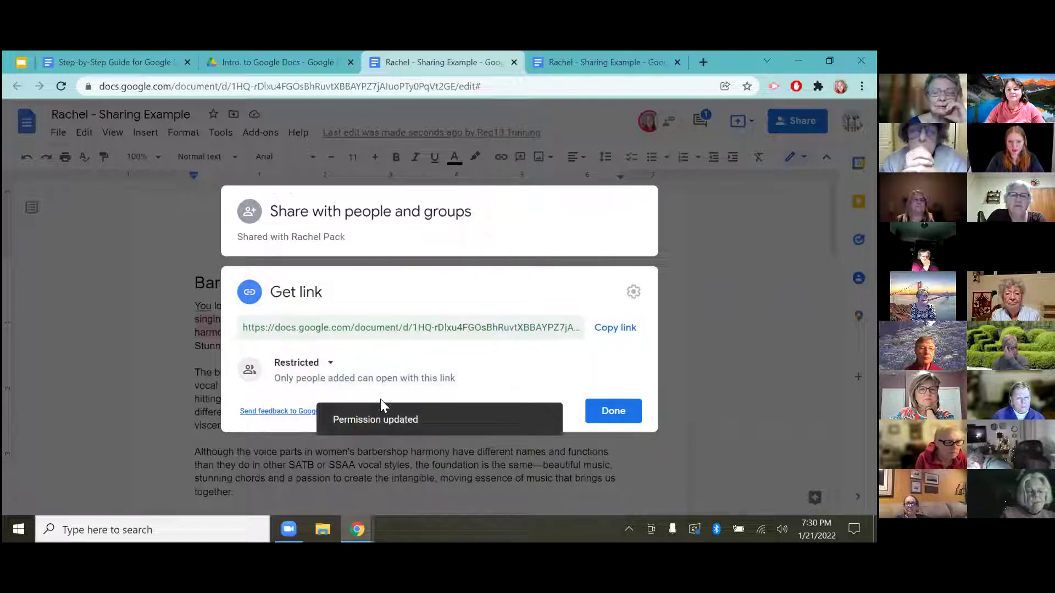
pyautogui.click(596, 412)
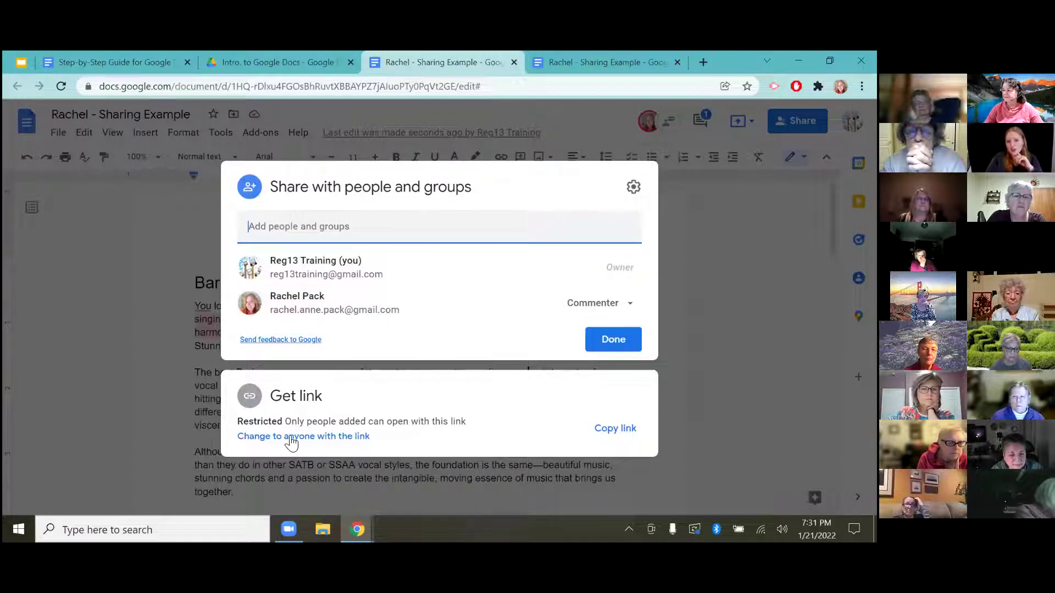
# Step: Set the link access to Anyone with the link and copy the sharing link
pyautogui.click(315, 437)
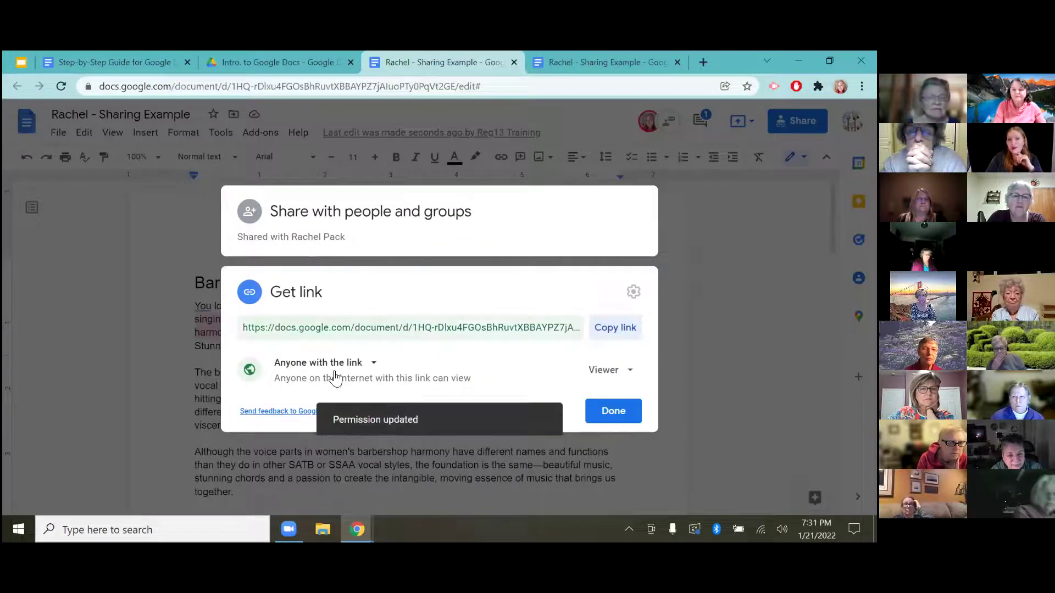
pyautogui.click(594, 411)
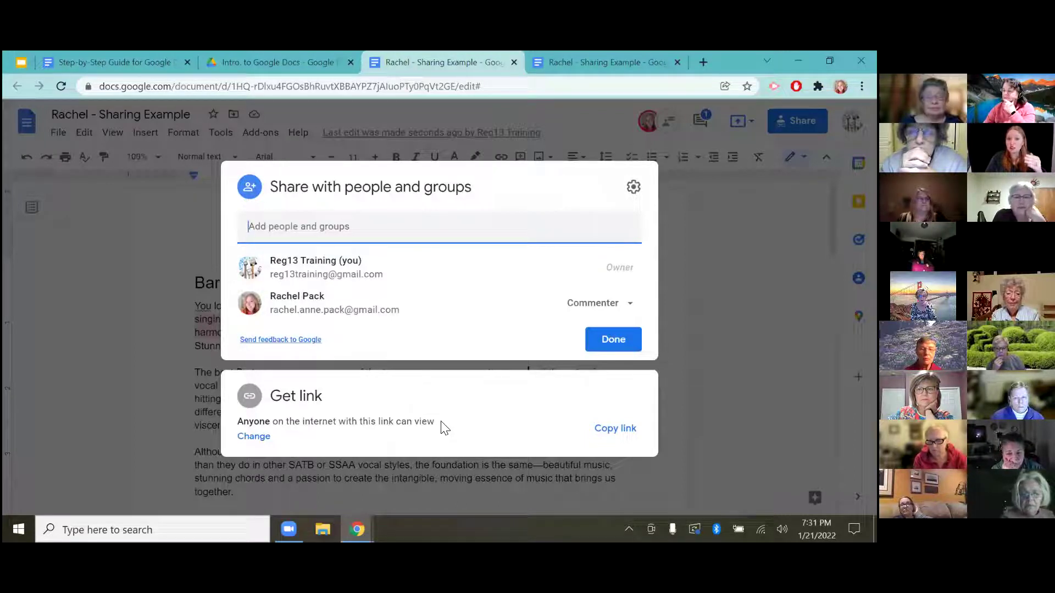
pyautogui.click(610, 429)
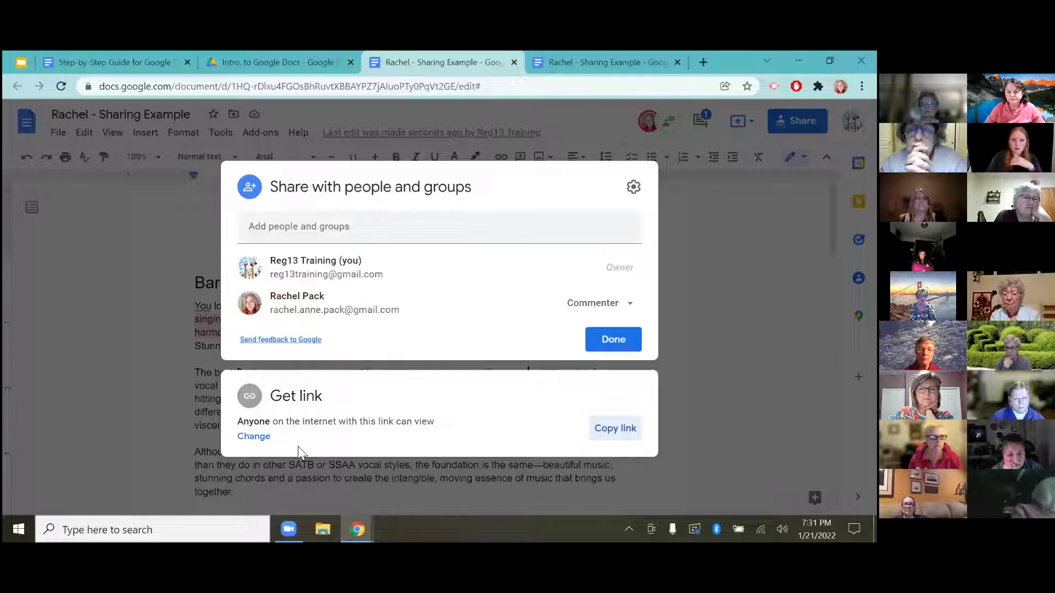
# Step: Review the roles available to anyone with the link, keep Viewer, and finish sharing
pyautogui.click(254, 437)
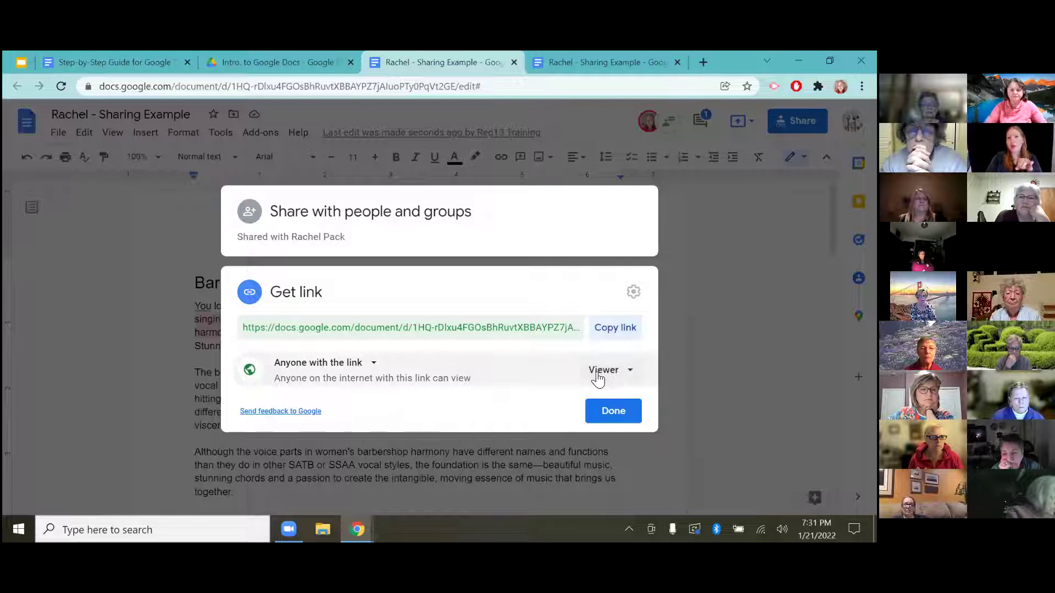
pyautogui.click(626, 375)
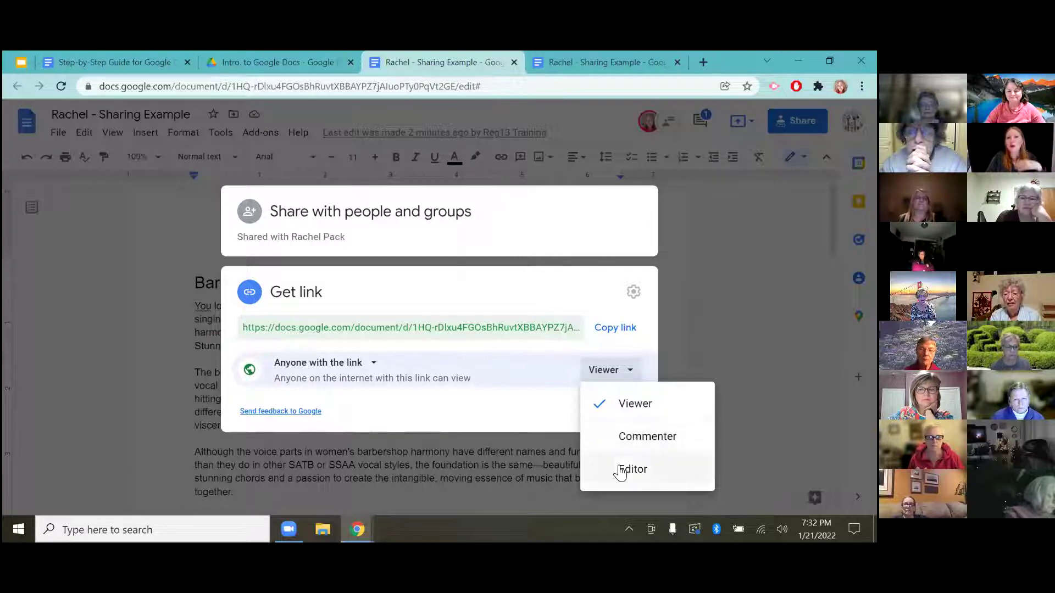
pyautogui.click(619, 380)
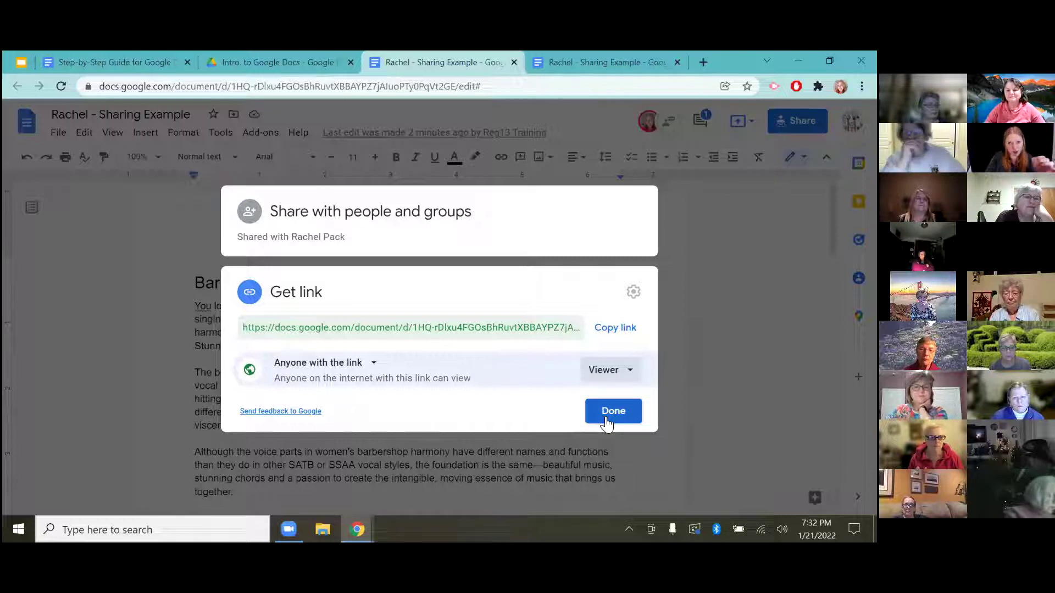
pyautogui.click(611, 412)
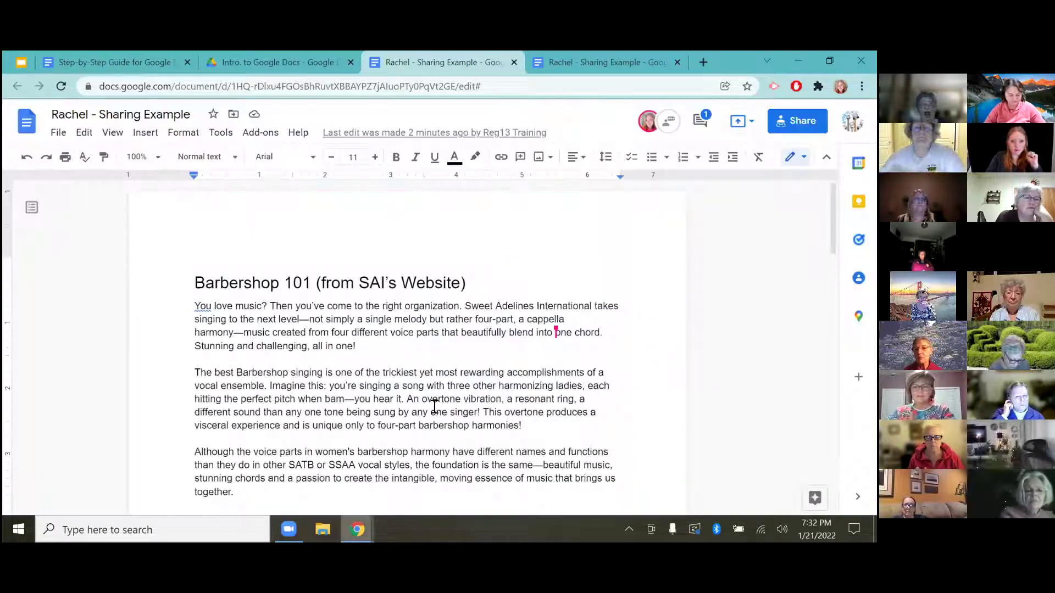
# Step: Advance the Google Slides presentation to slide 11, Printing & Downloading, and display it to the class
pyautogui.moveTo(358, 529)
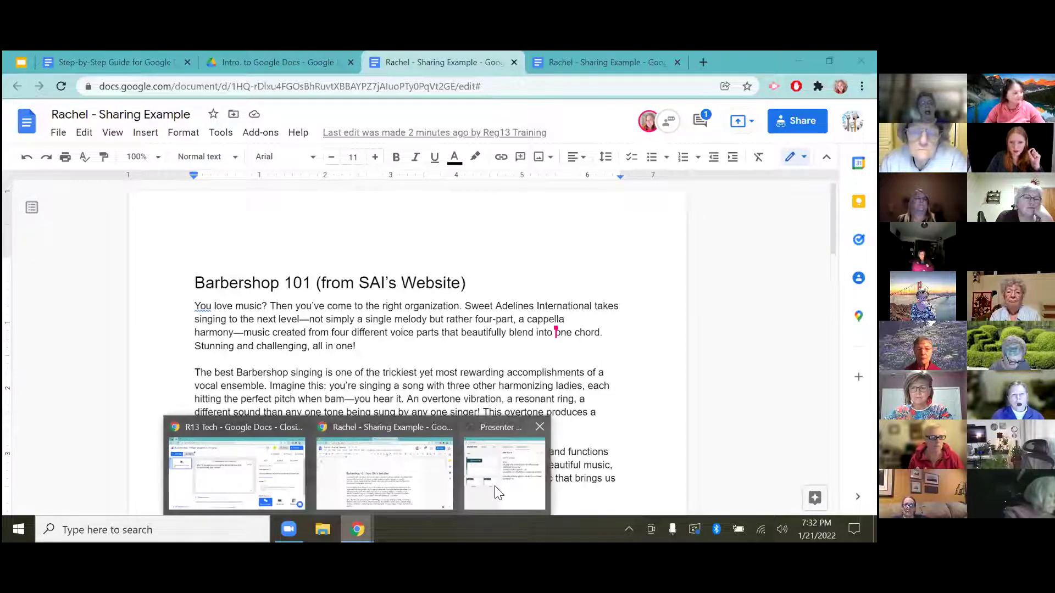
pyautogui.click(496, 478)
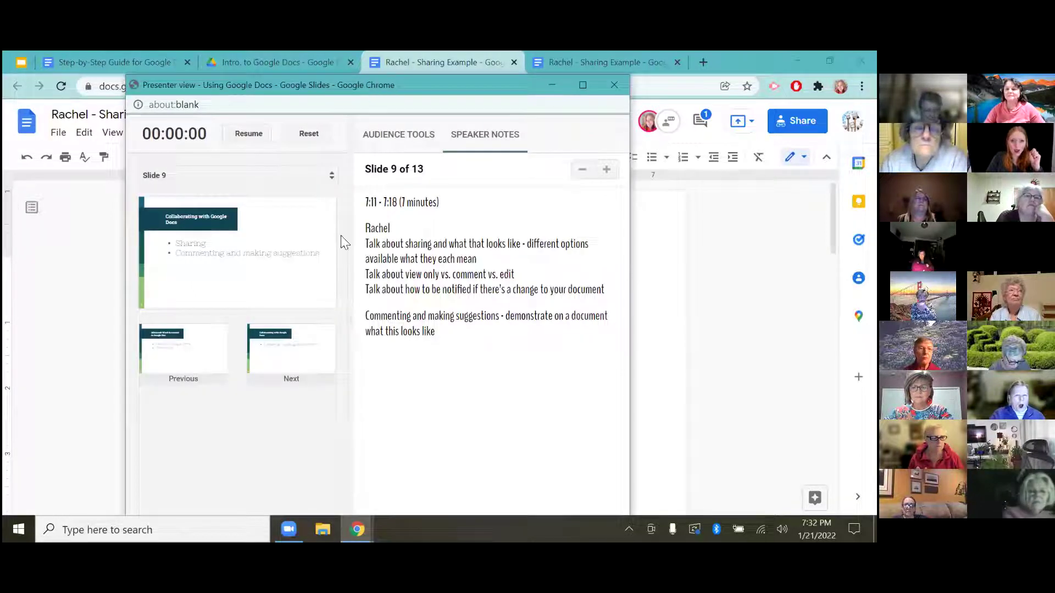
pyautogui.click(323, 342)
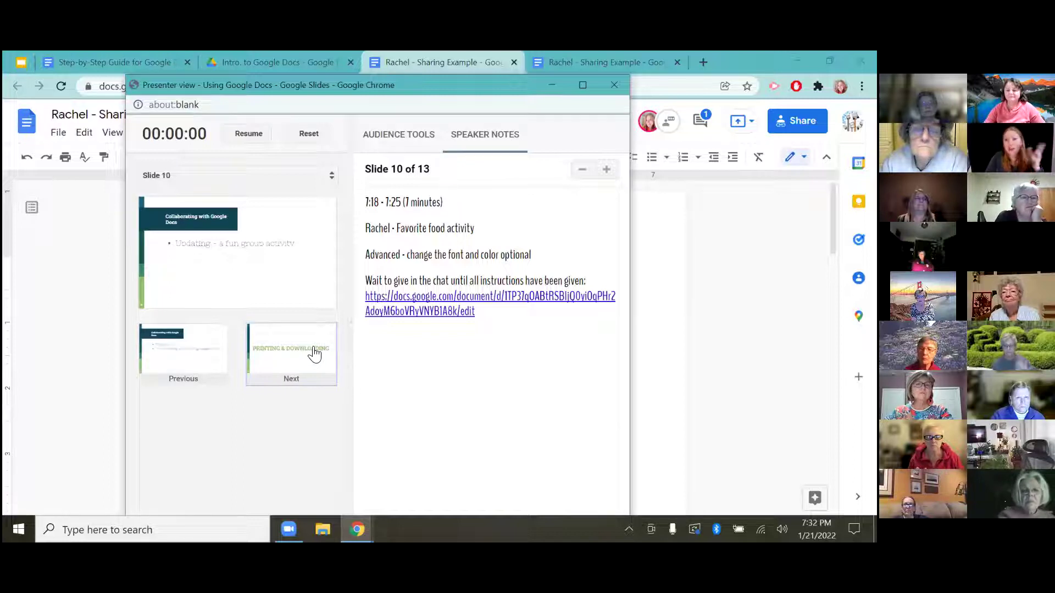
pyautogui.click(314, 355)
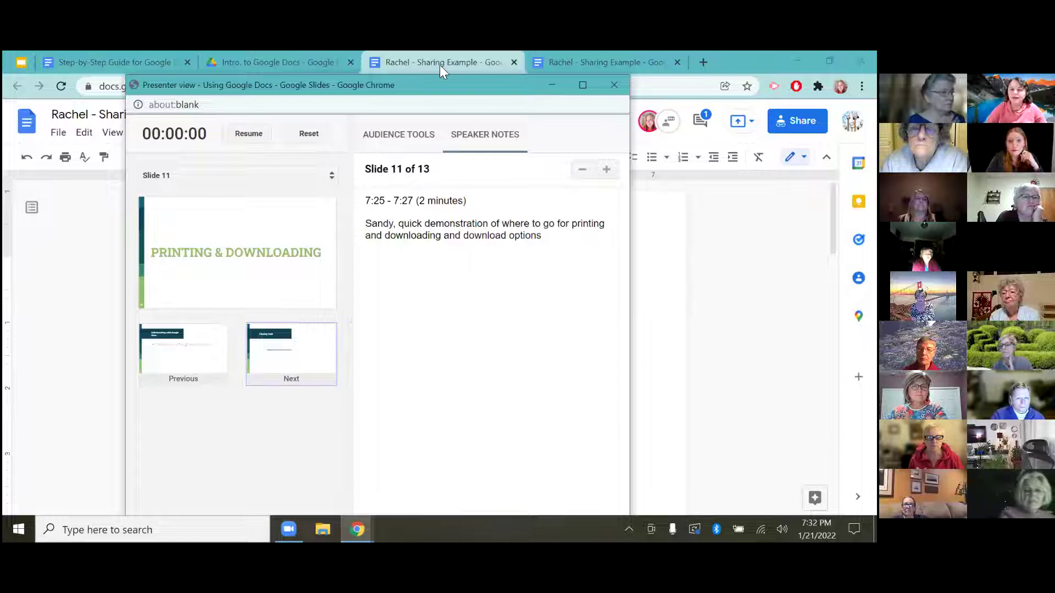
pyautogui.click(28, 57)
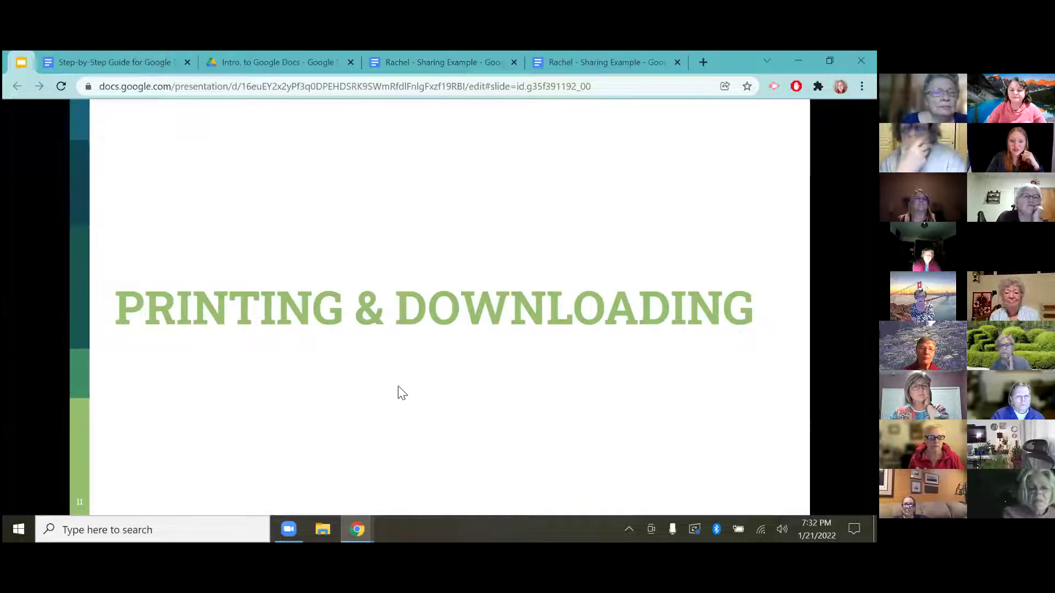
# Step: Open the print preview of the Step-by-Step Guide for Google Docs, review its print settings, and close it without printing
pyautogui.moveTo(358, 529)
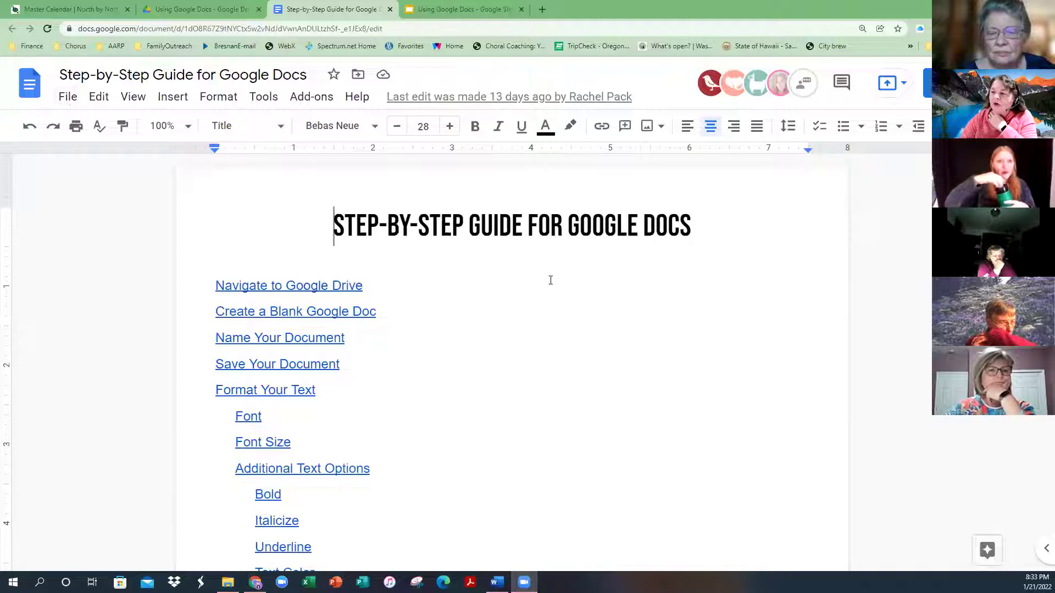
pyautogui.click(68, 98)
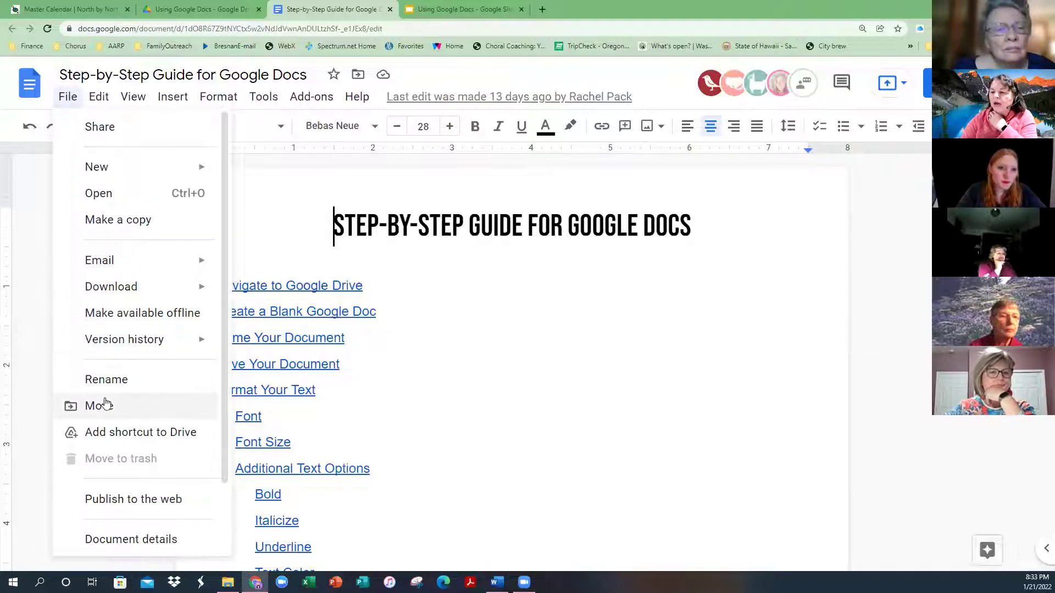
pyautogui.scroll(-2, 138, 434)
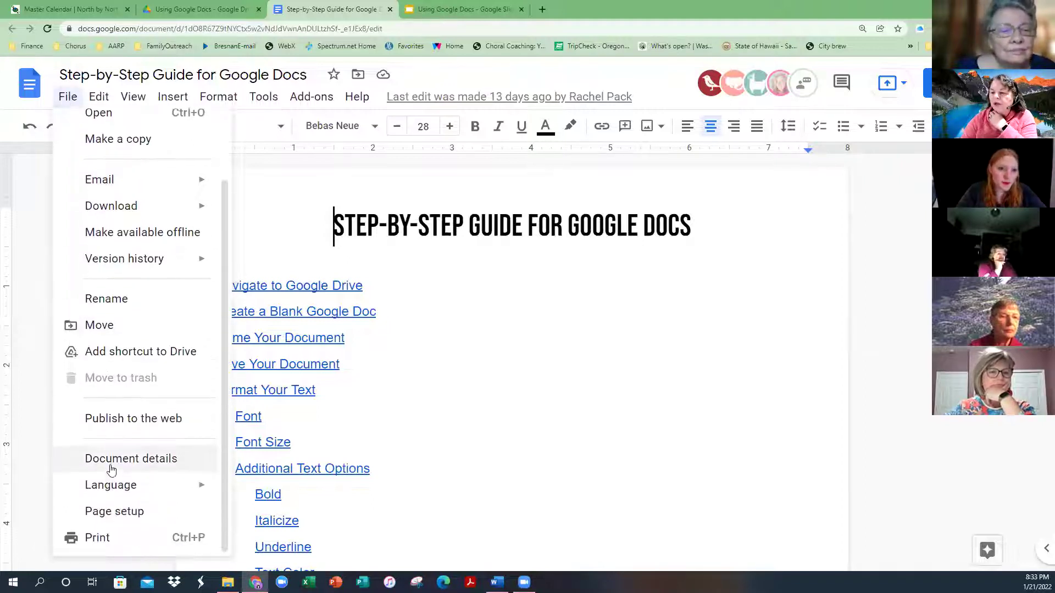
pyautogui.click(107, 542)
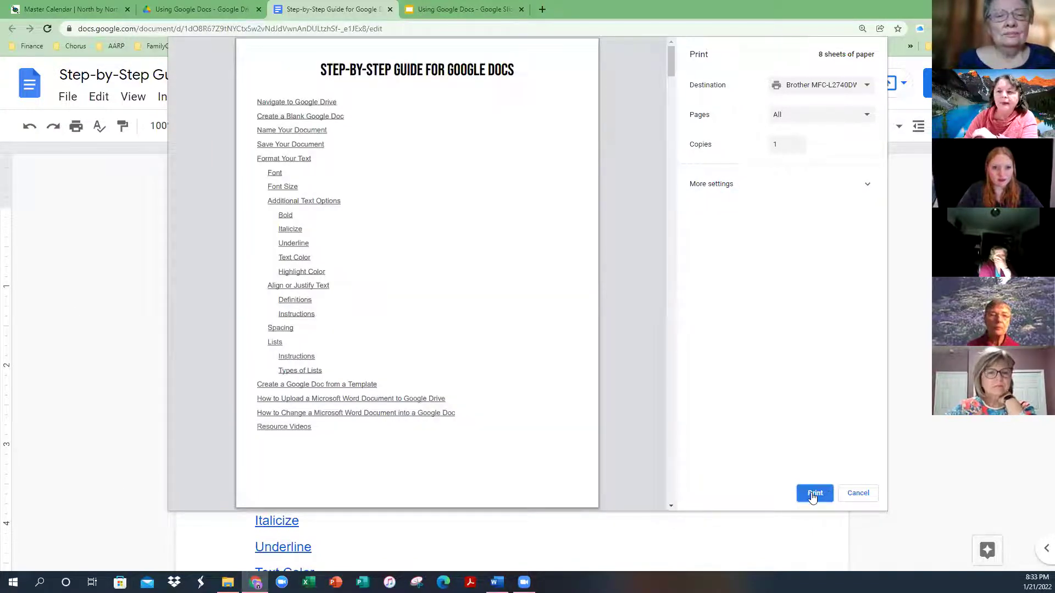
pyautogui.click(859, 494)
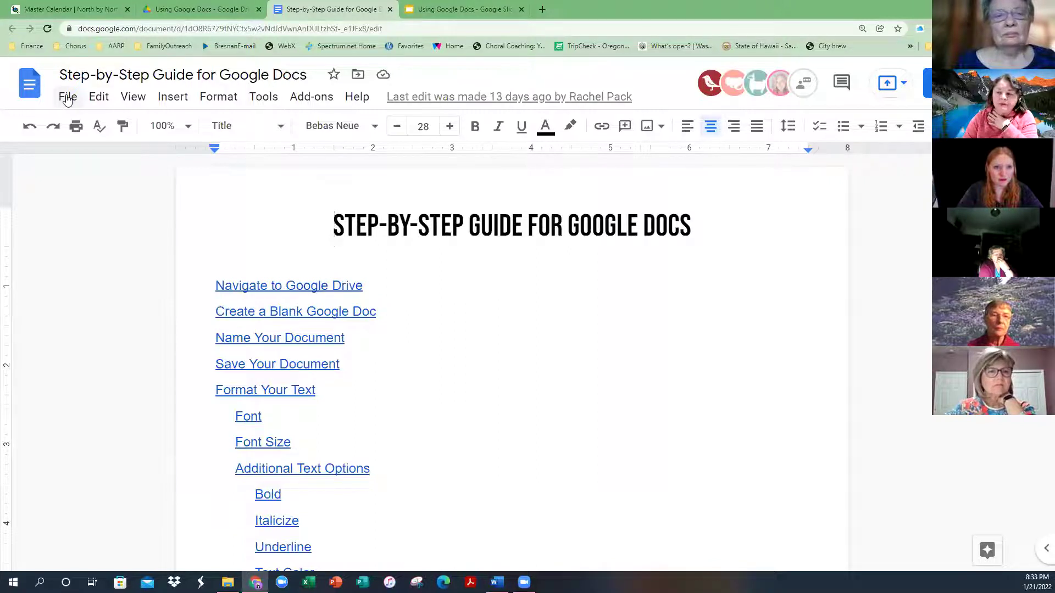
# Step: Download the Step-by-Step Guide for Google Docs as a Microsoft Word (.docx) file
pyautogui.click(67, 98)
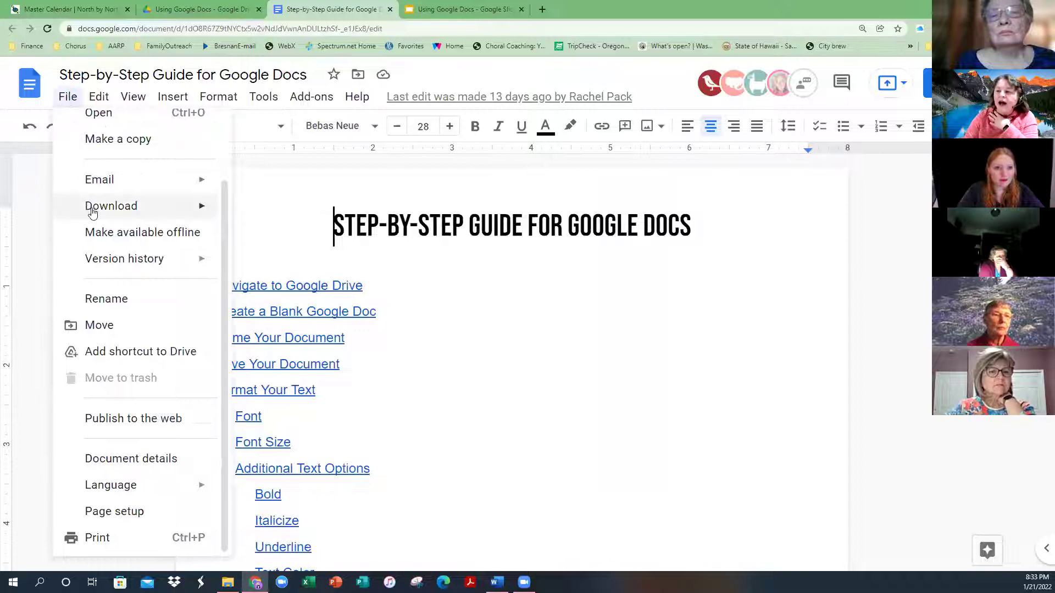
pyautogui.moveTo(93, 212)
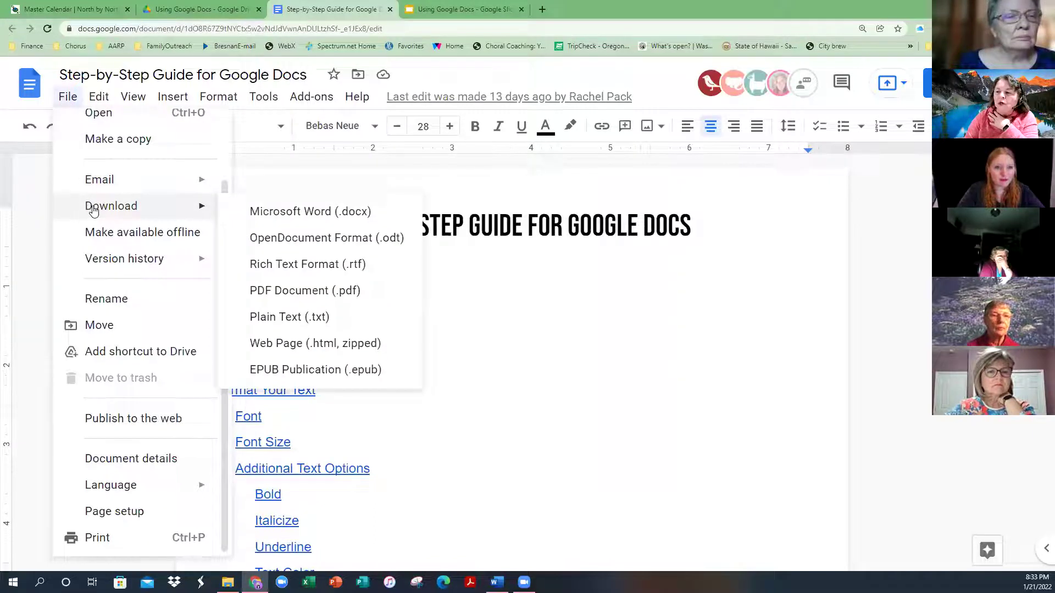
pyautogui.click(314, 212)
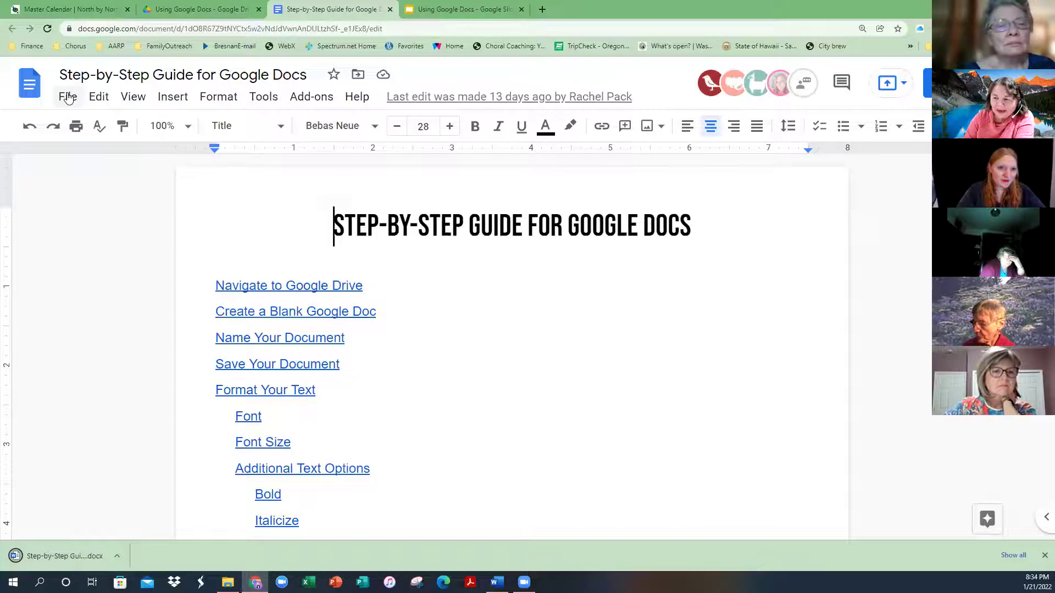
# Step: Review the guide's page setup options for orientation, paper size, page color and margins, and close them without changes
pyautogui.click(68, 98)
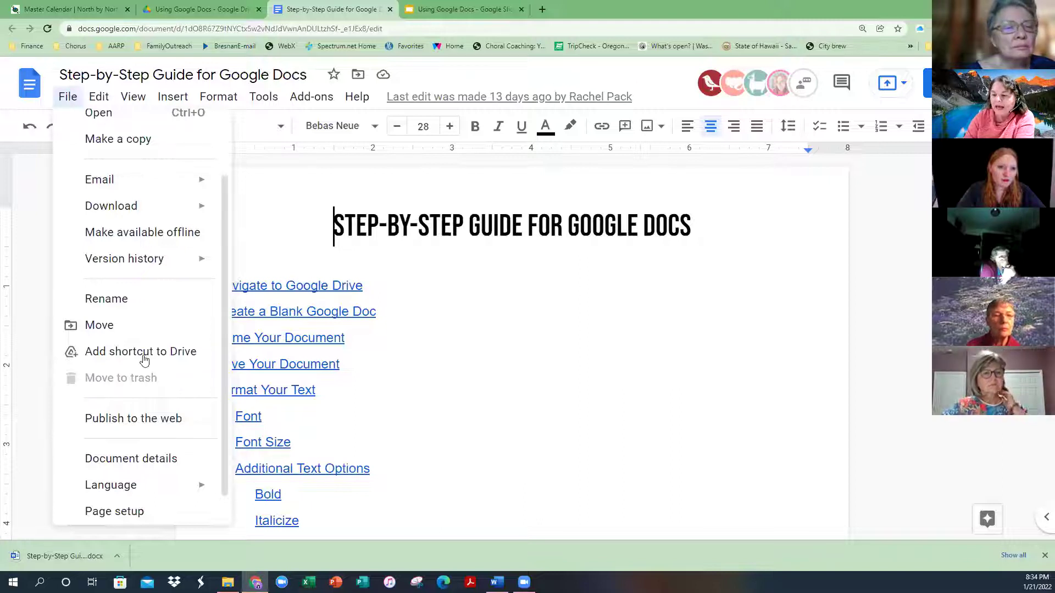
pyautogui.scroll(-1, 154, 362)
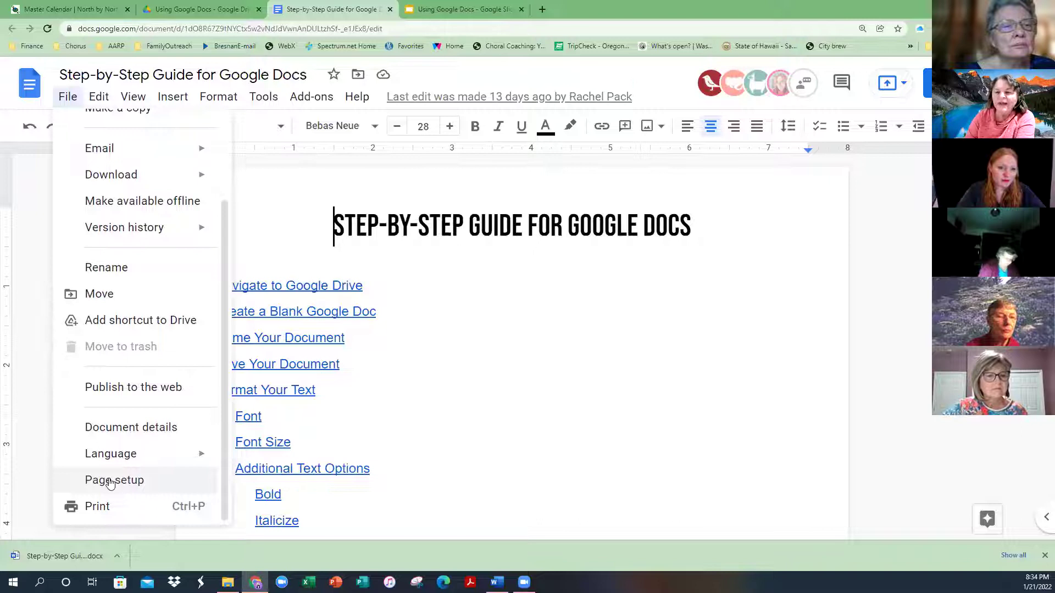
pyautogui.click(110, 481)
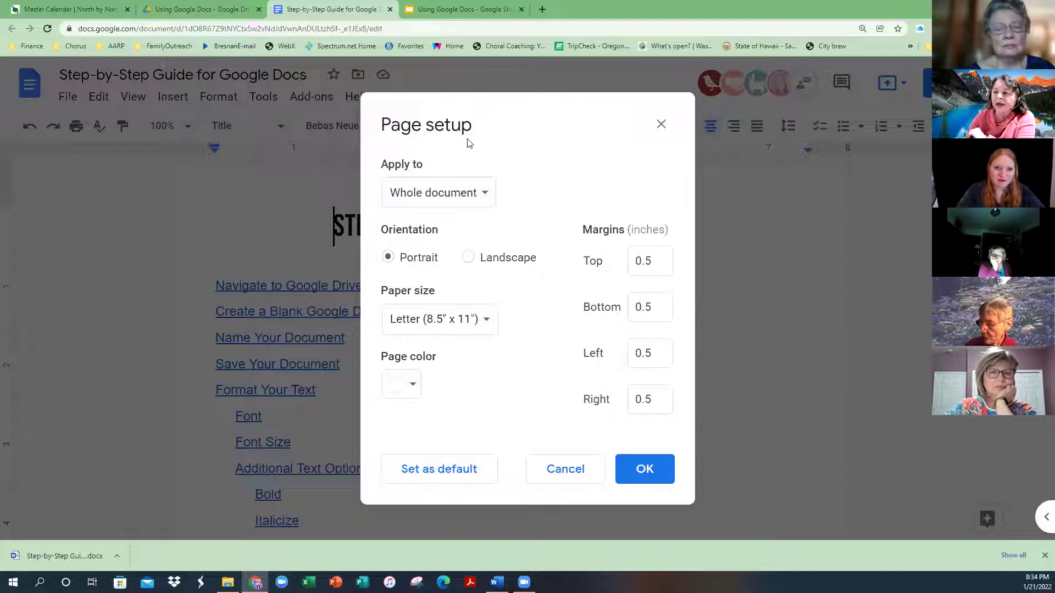
pyautogui.click(567, 470)
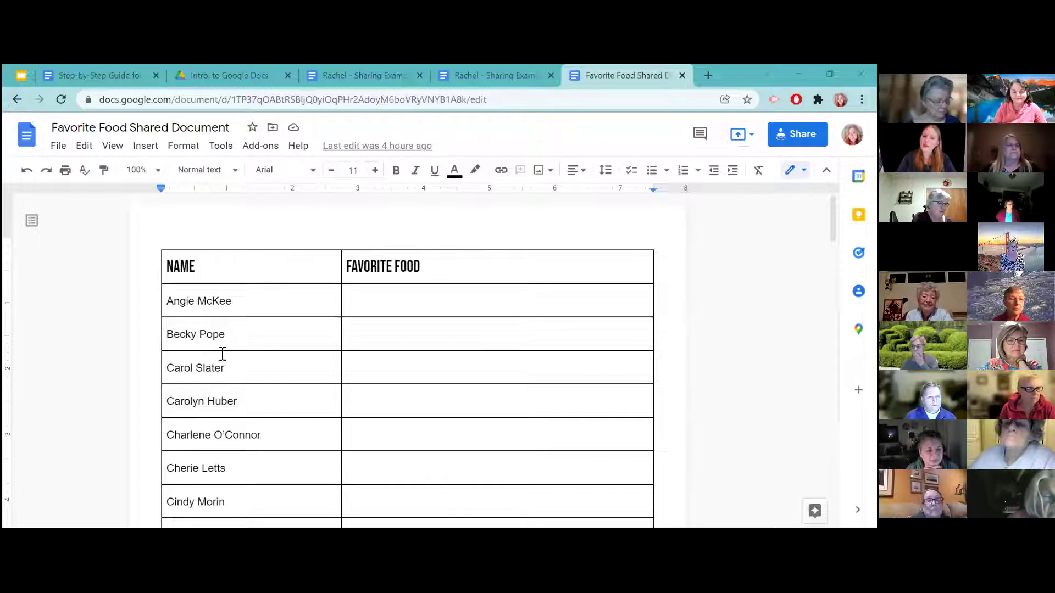
# Step: Enter "Chocolate!" as the favorite food in the presenter's own row of the shared table, four rows above the existing Chocolate entry
pyautogui.scroll(-2, 222, 380)
pyautogui.scroll(-3, 220, 412)
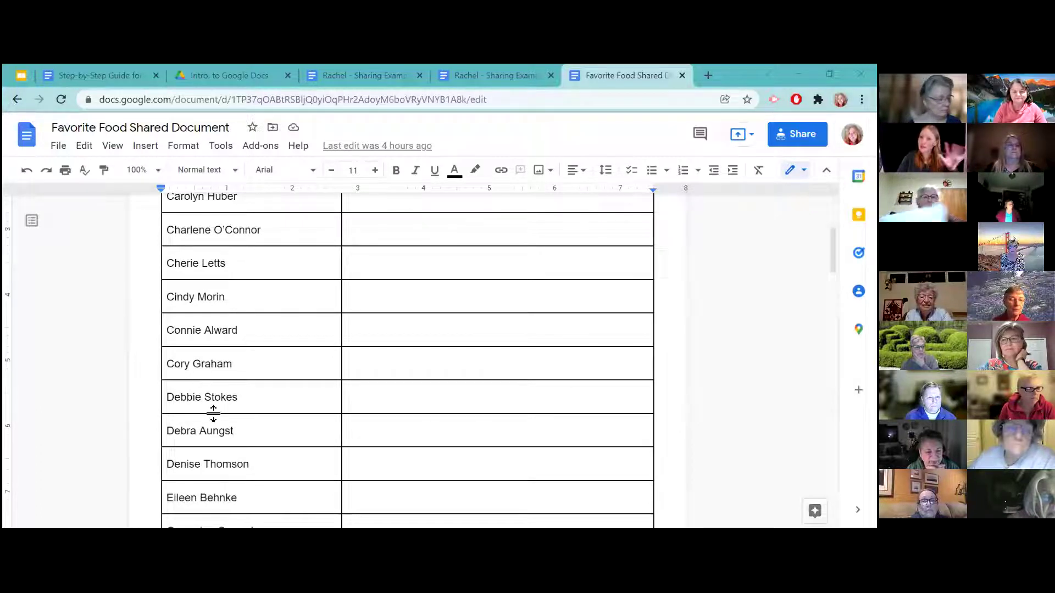
pyautogui.scroll(3, 224, 396)
pyautogui.scroll(-5, 207, 307)
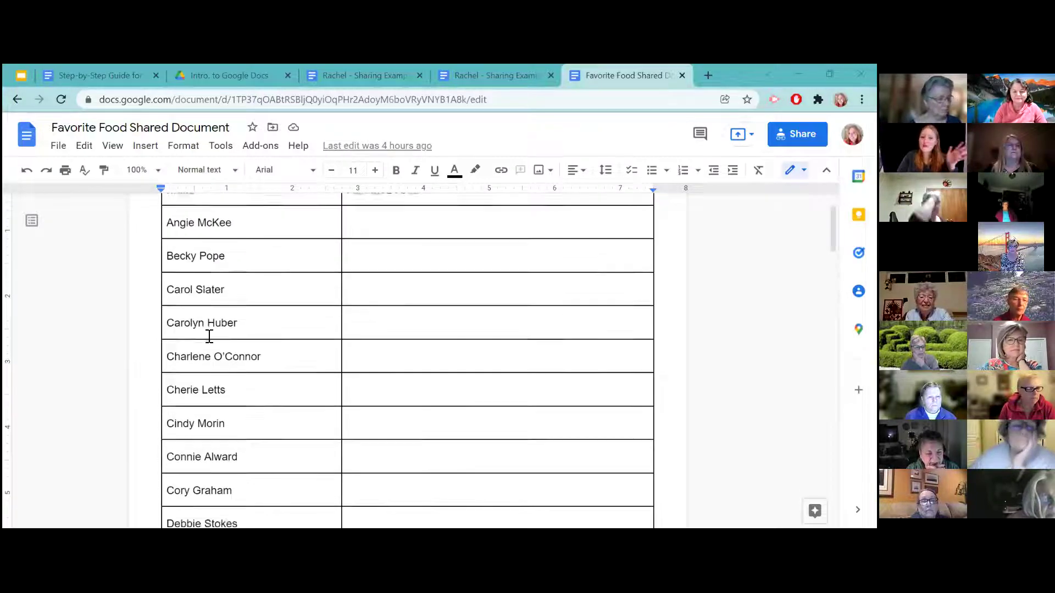
pyautogui.scroll(-15, 201, 368)
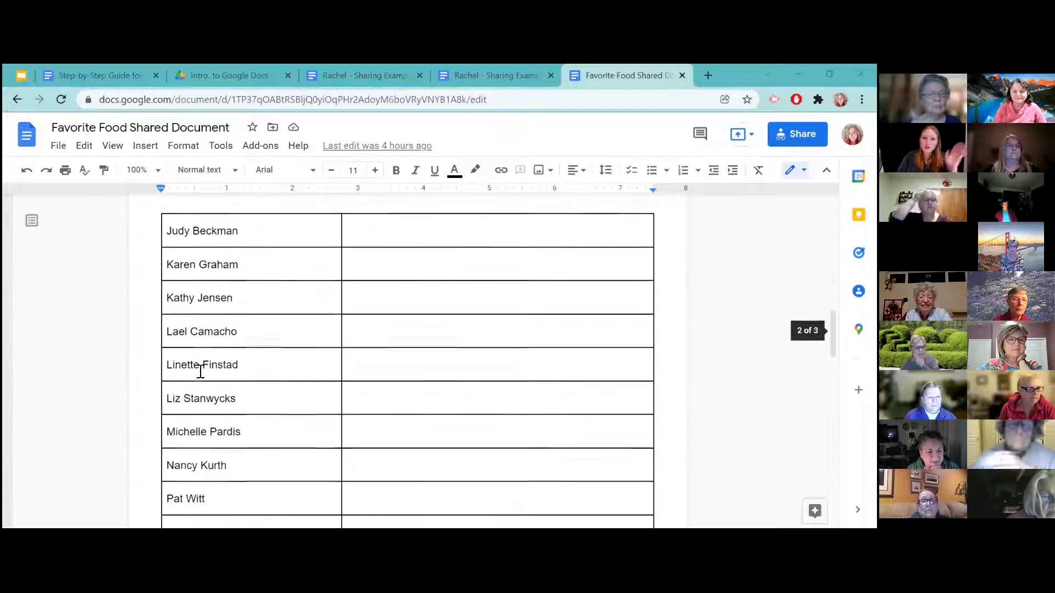
pyautogui.scroll(-2, 198, 371)
pyautogui.scroll(4, 200, 368)
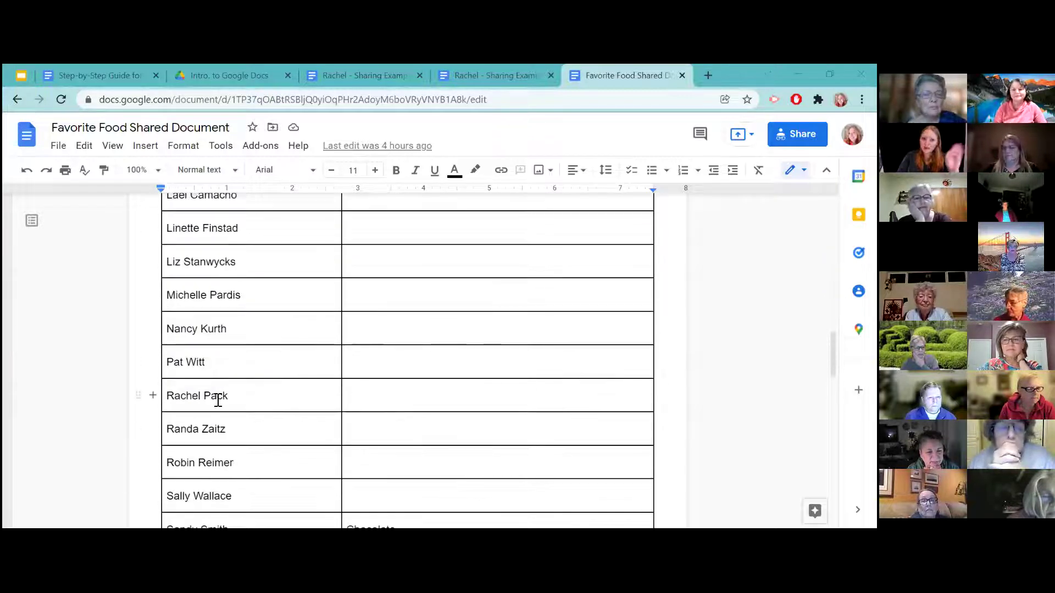
pyautogui.click(395, 396)
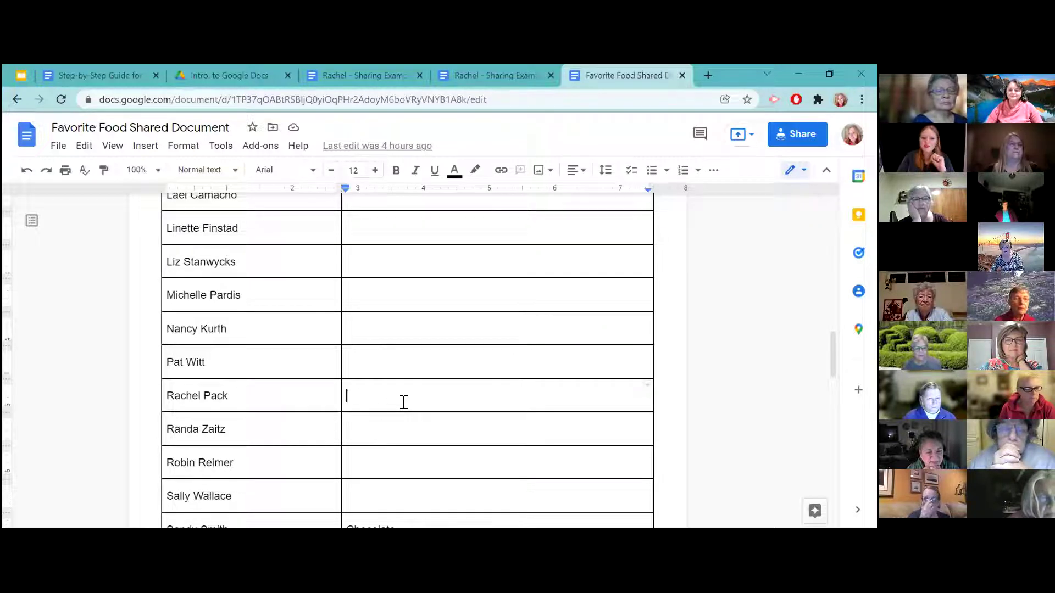
pyautogui.scroll(-1, 355, 395)
pyautogui.scroll(-1, 356, 395)
pyautogui.write('Cho')
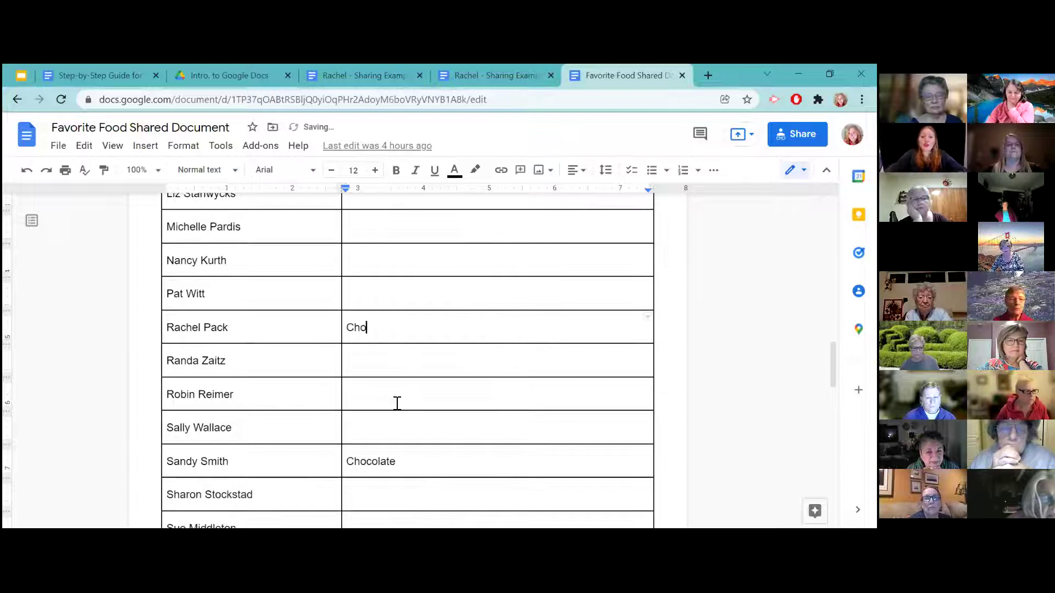
pyautogui.write('colate!')
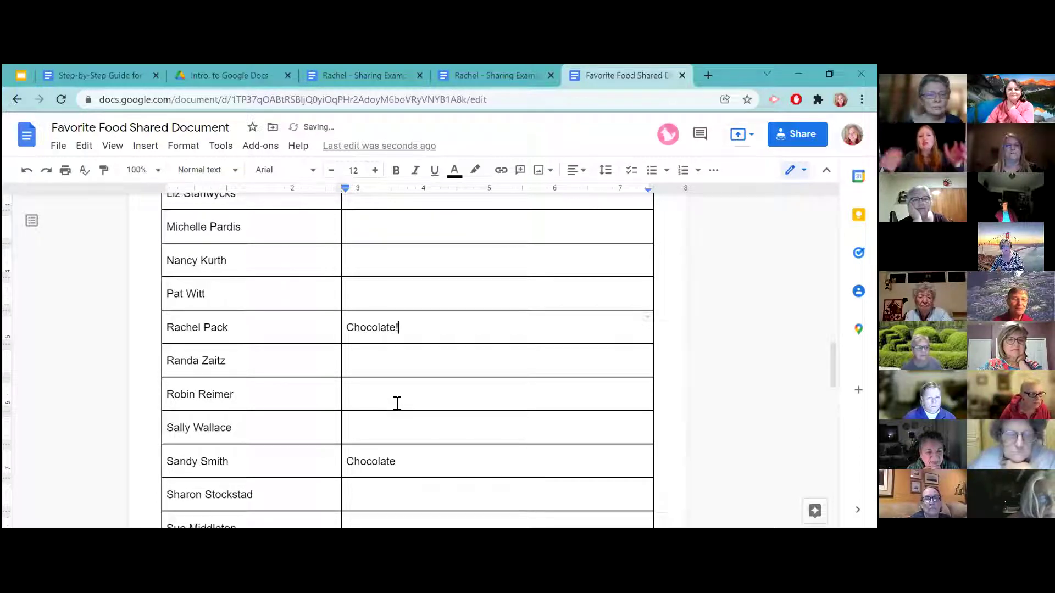